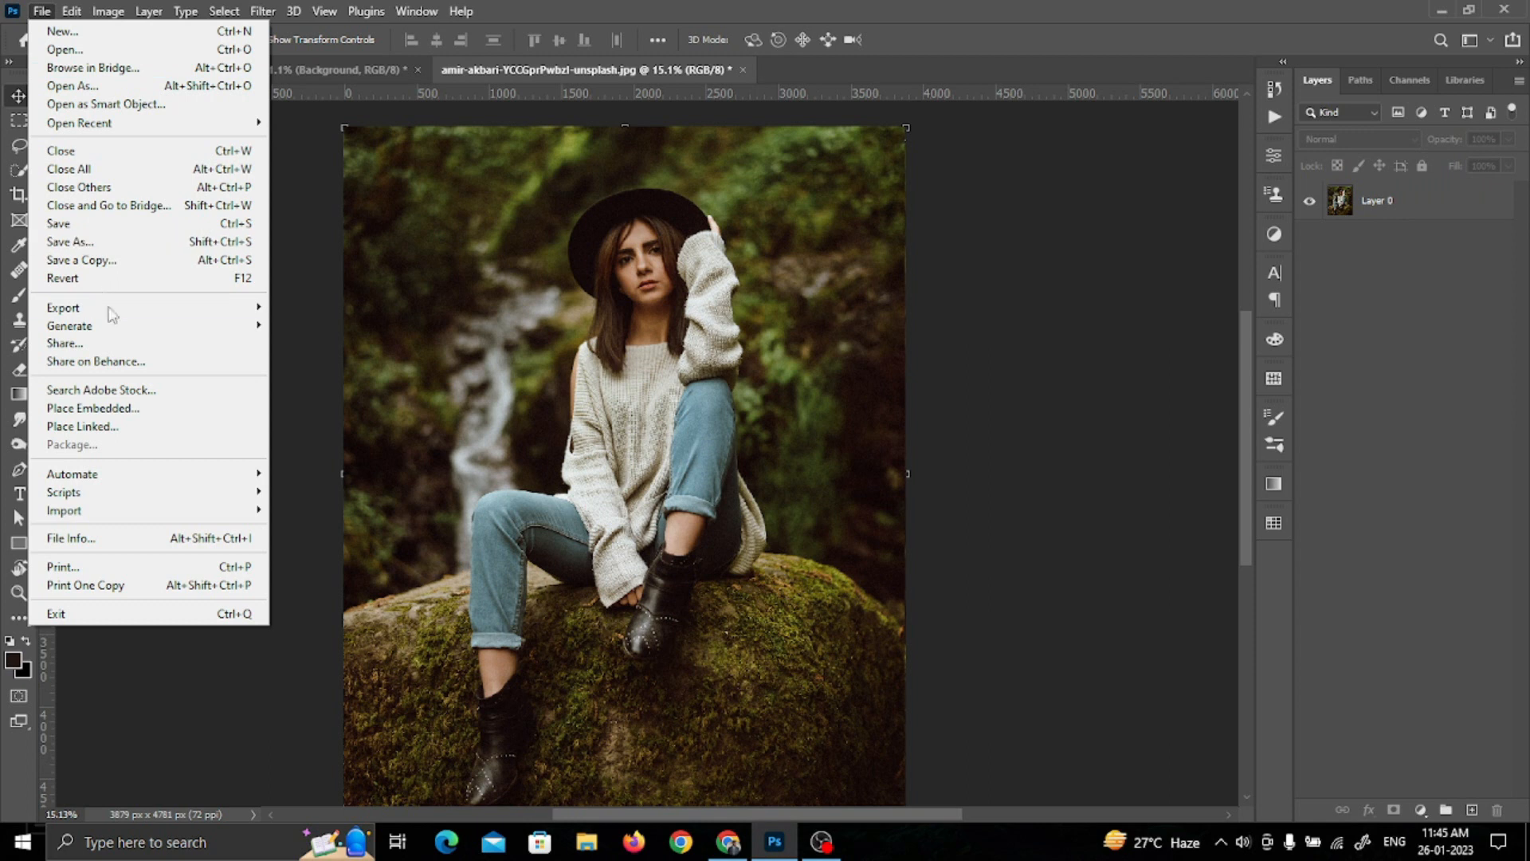
Step: Open the mossy-rock portrait in Save for Web (Legacy) and check the GIF color settings
{"action": "mouse_move", "coordinate": [112, 311]}
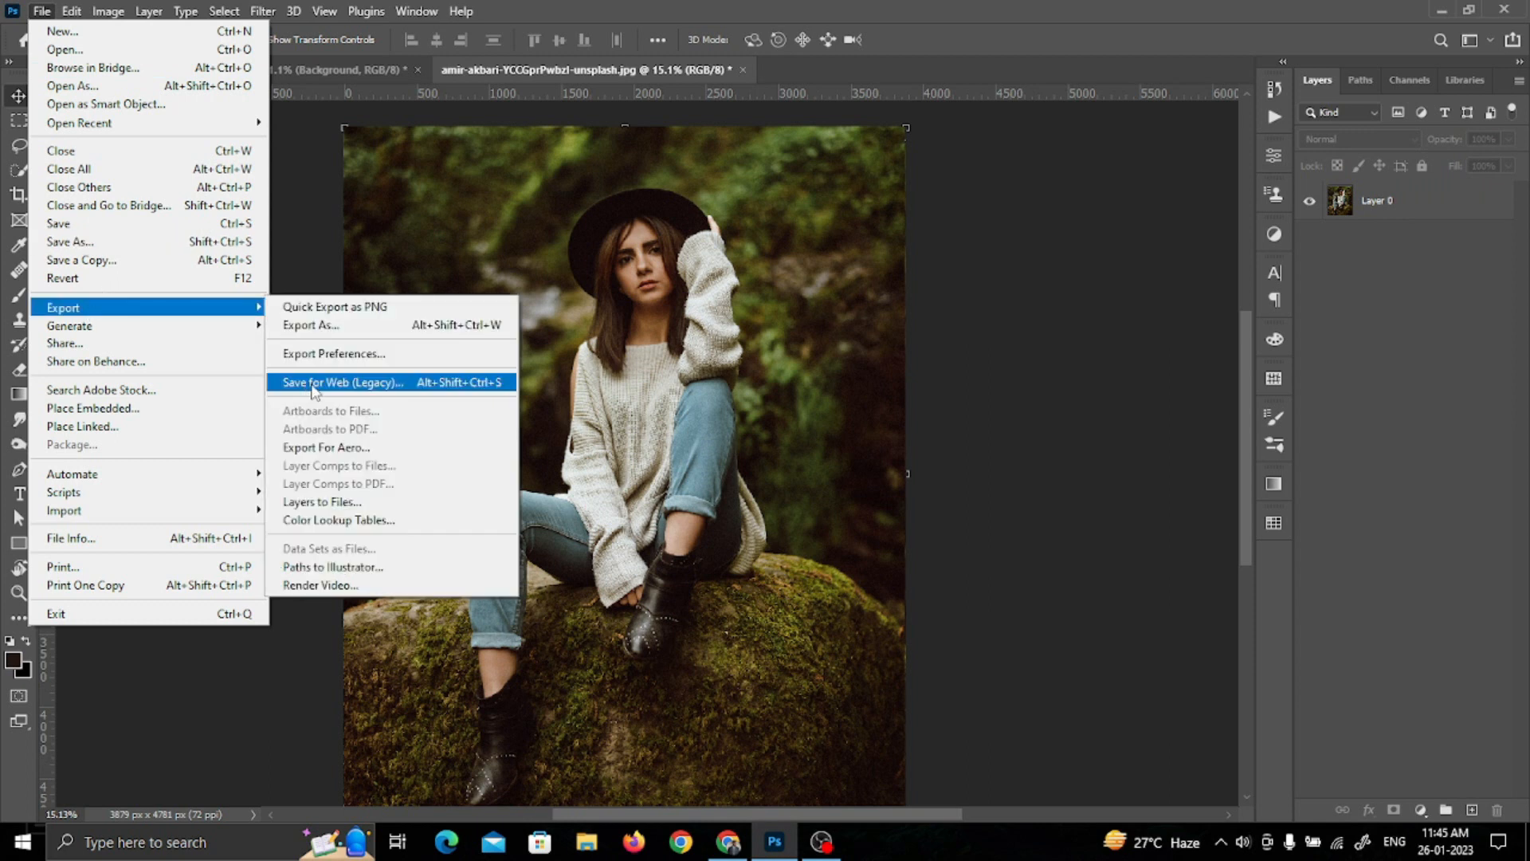
{"action": "left_click", "coordinate": [312, 384]}
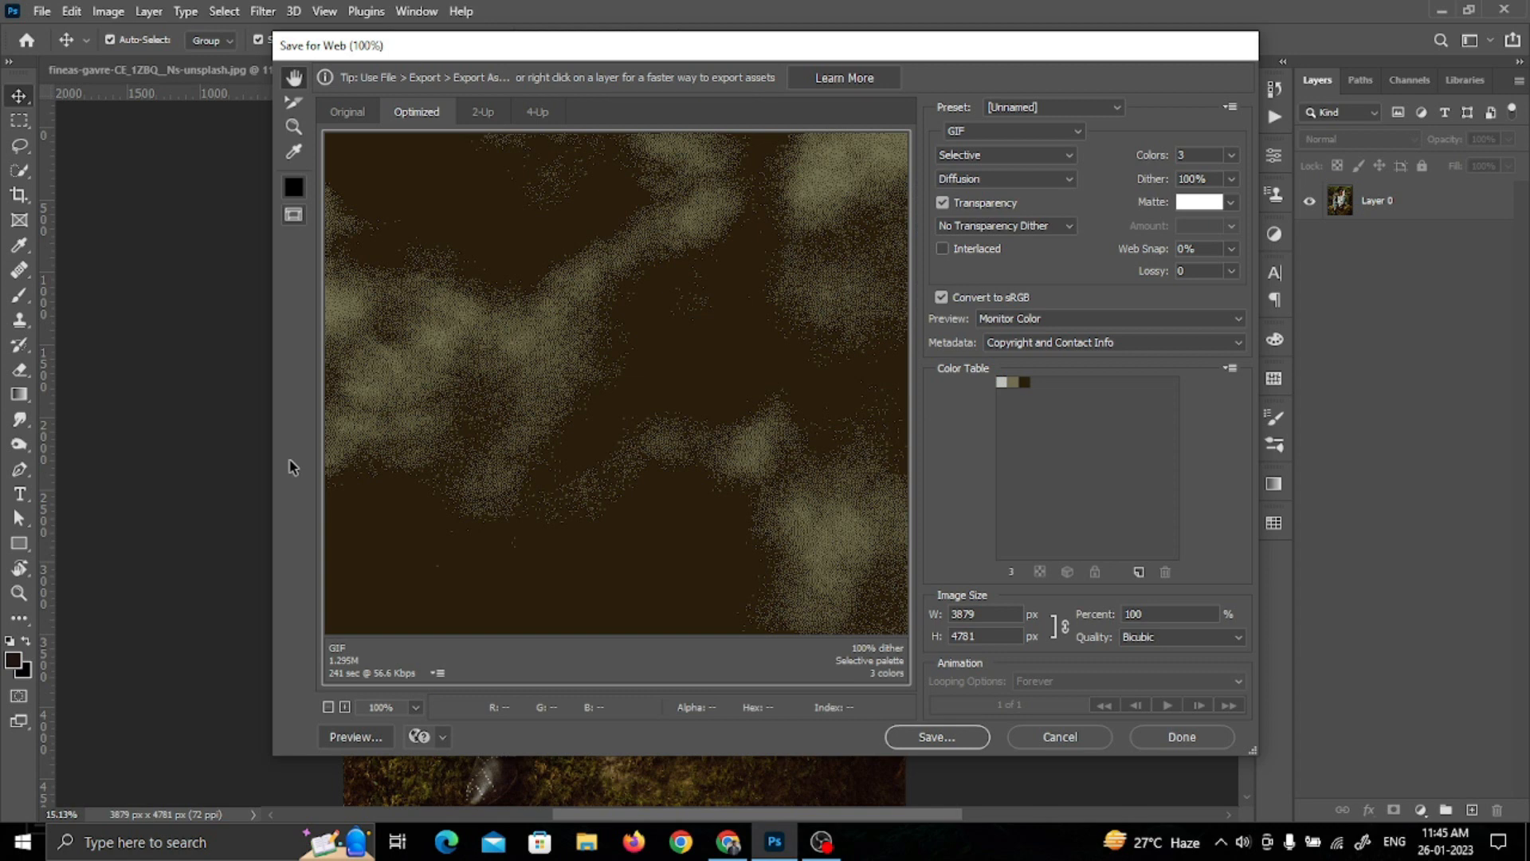
{"action": "left_click", "coordinate": [1186, 158]}
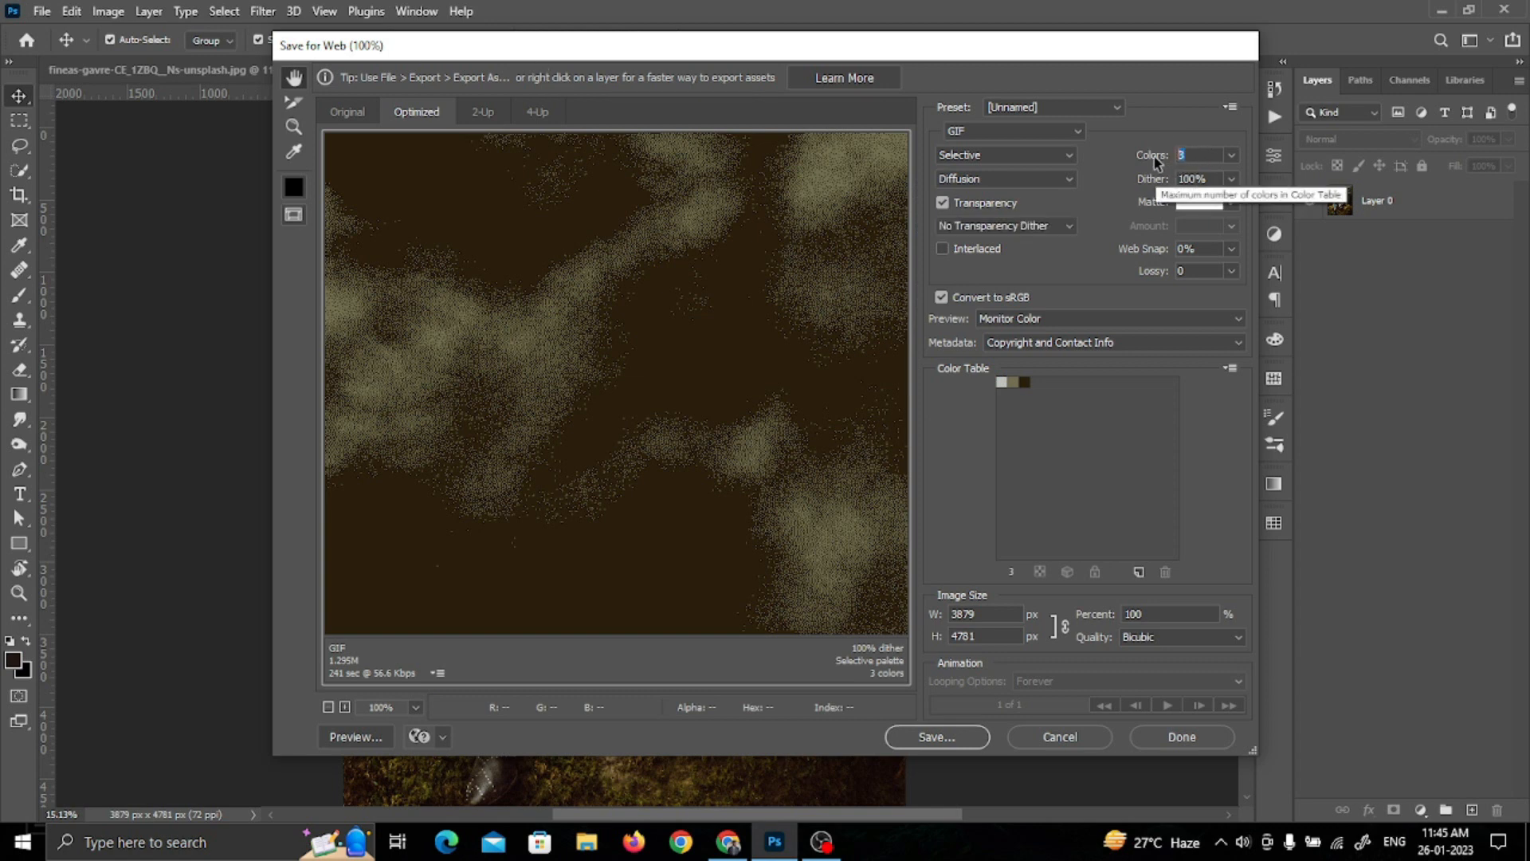
{"action": "left_click", "coordinate": [1180, 180]}
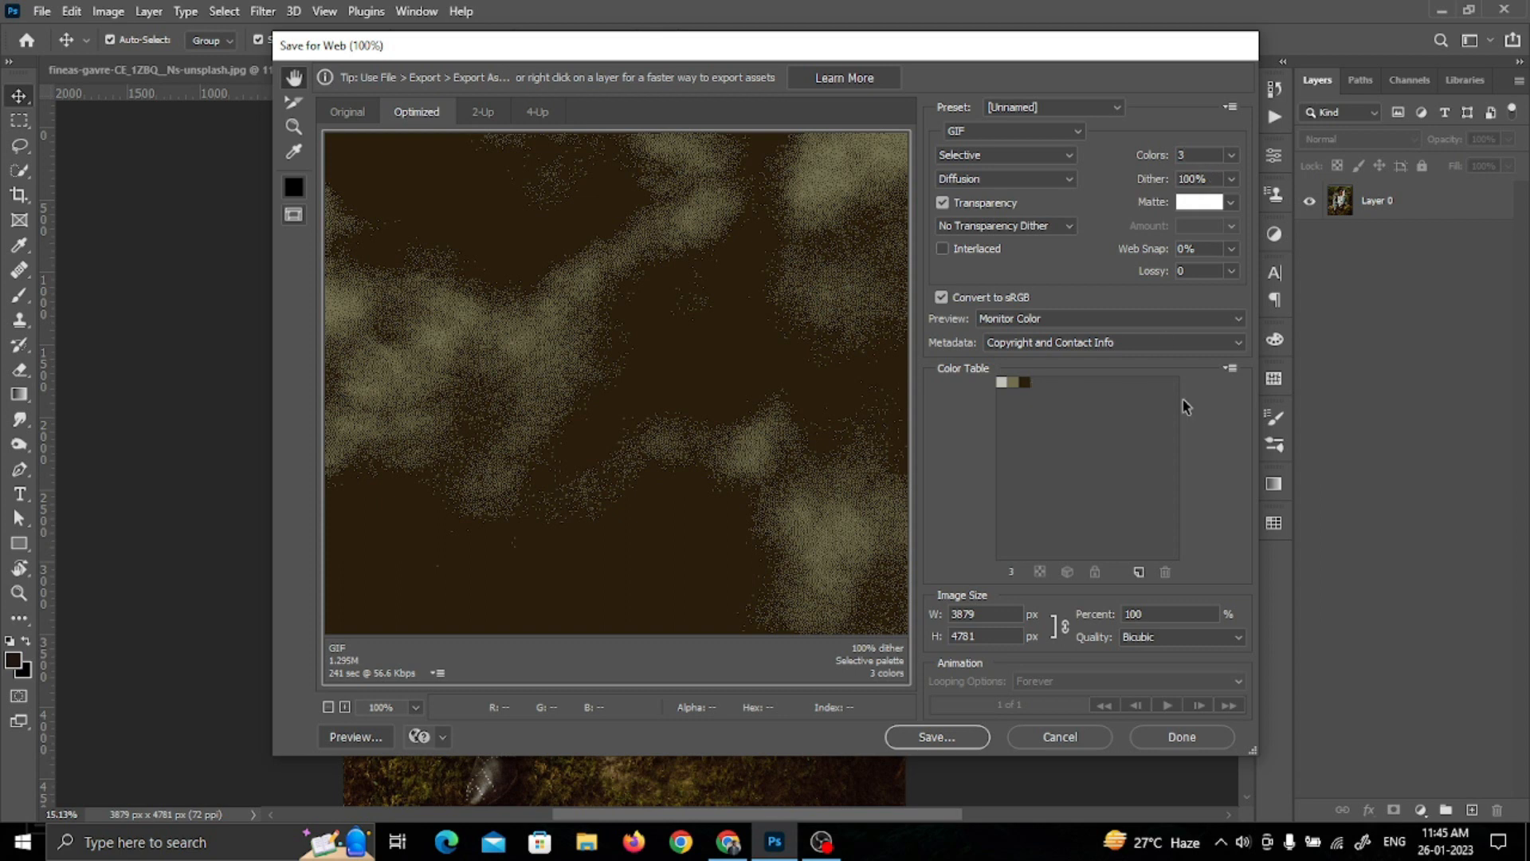
Step: Save the color table to the Desktop as "sample color" in Adobe Color Table format, then close Save for Web without exporting
{"action": "left_click", "coordinate": [1230, 369]}
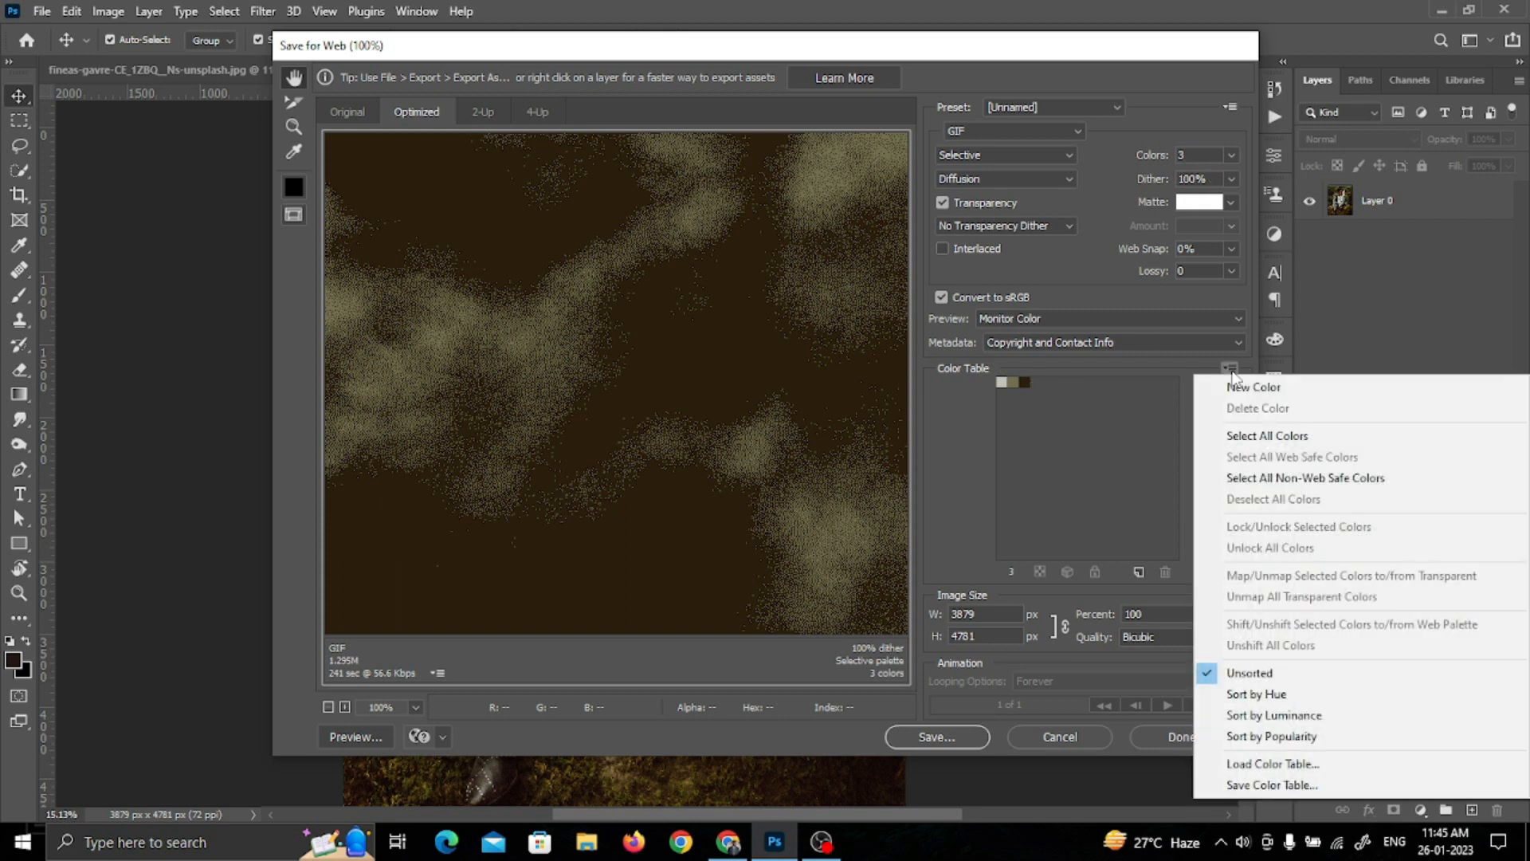
{"action": "left_click", "coordinate": [1253, 785]}
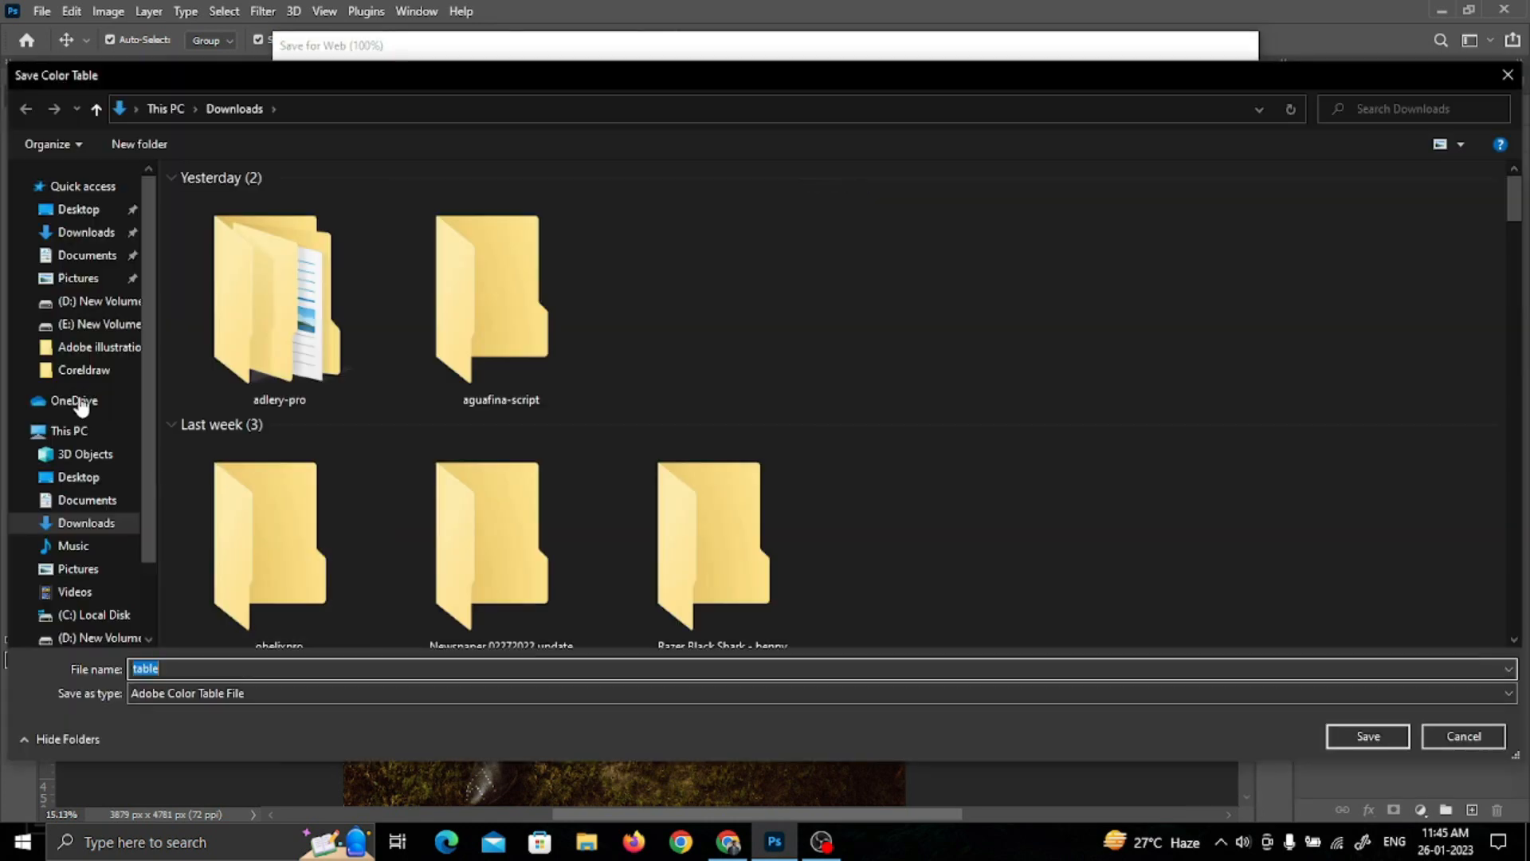
{"action": "left_click", "coordinate": [78, 209]}
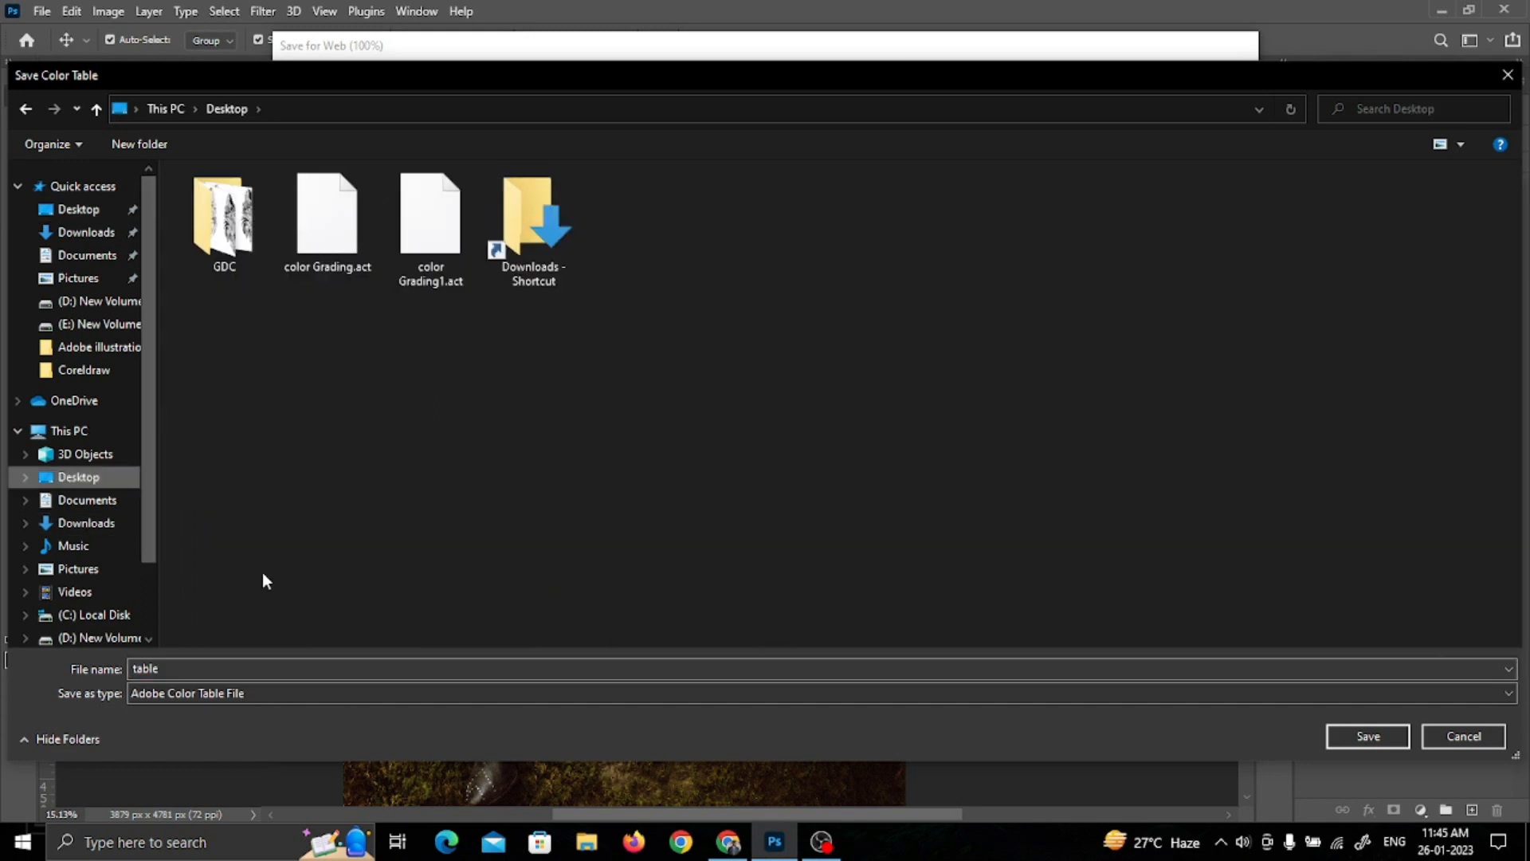
{"action": "left_click", "coordinate": [247, 669]}
{"action": "type", "text": "sample color"}
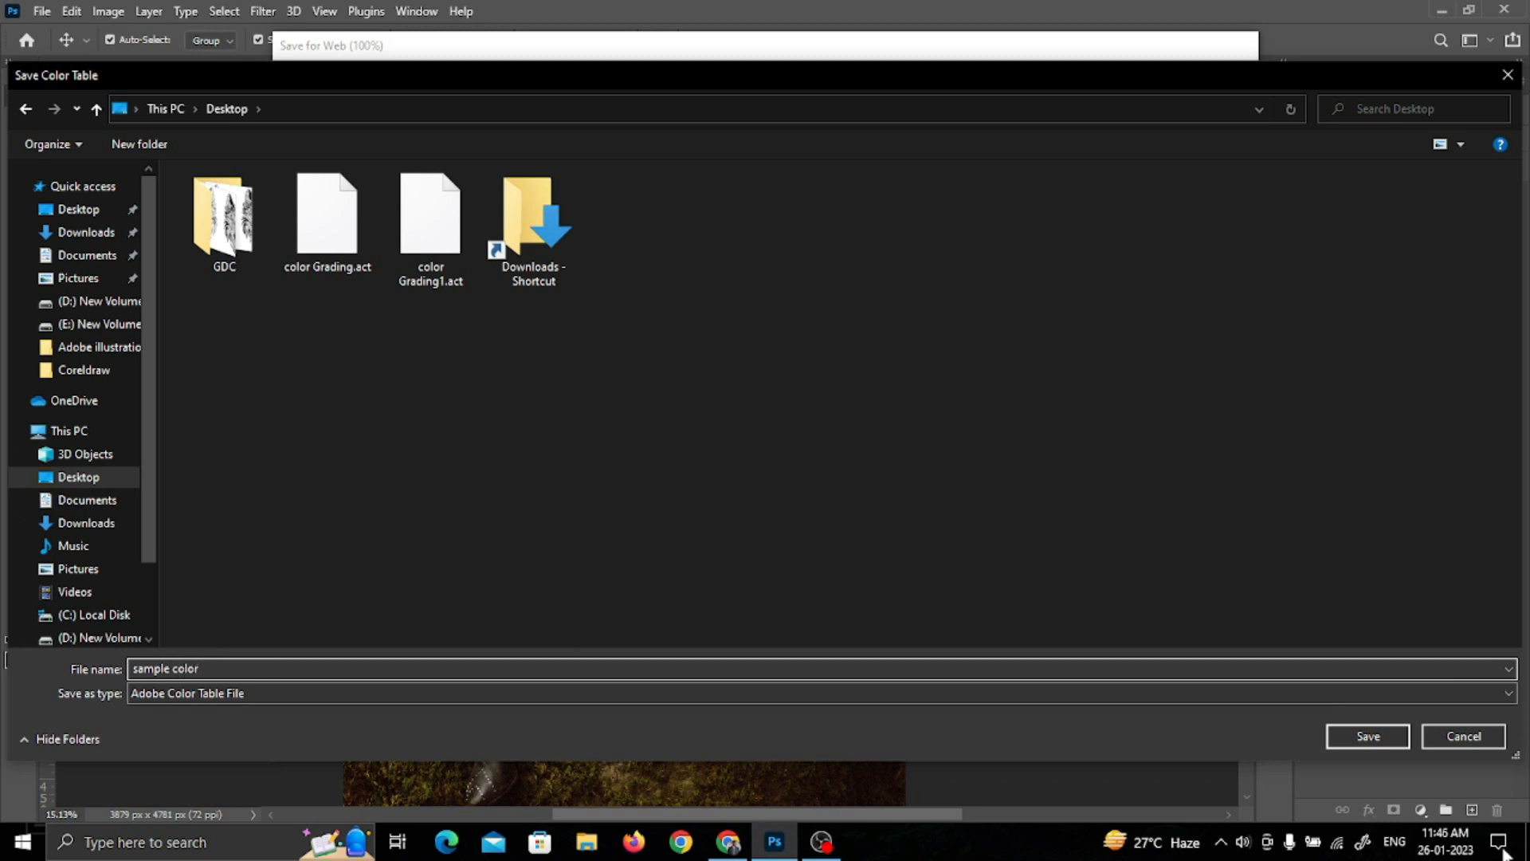
{"action": "left_click", "coordinate": [1376, 738]}
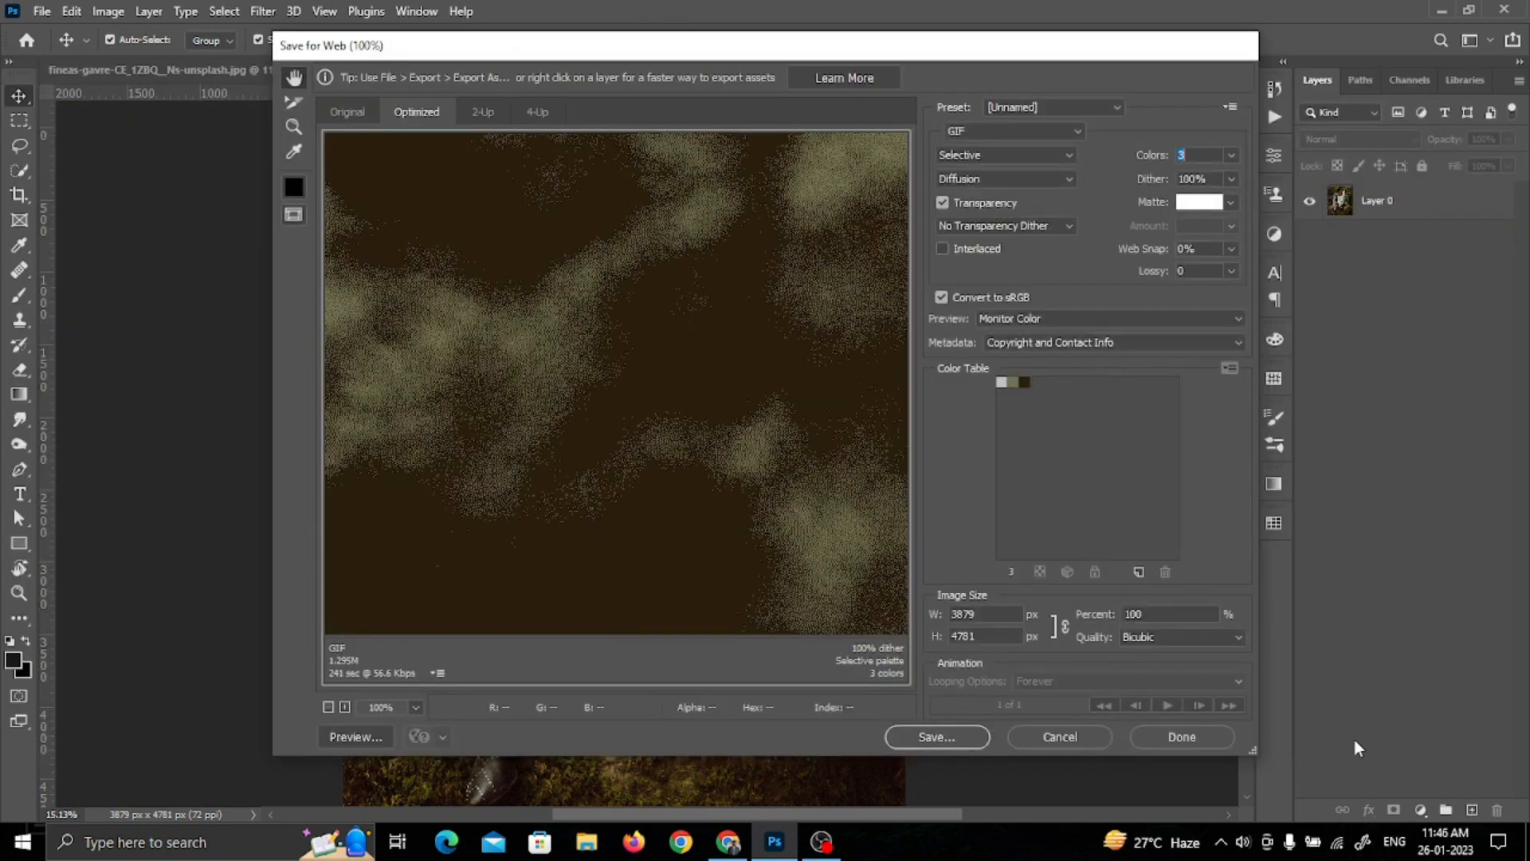
{"action": "left_click", "coordinate": [1072, 734]}
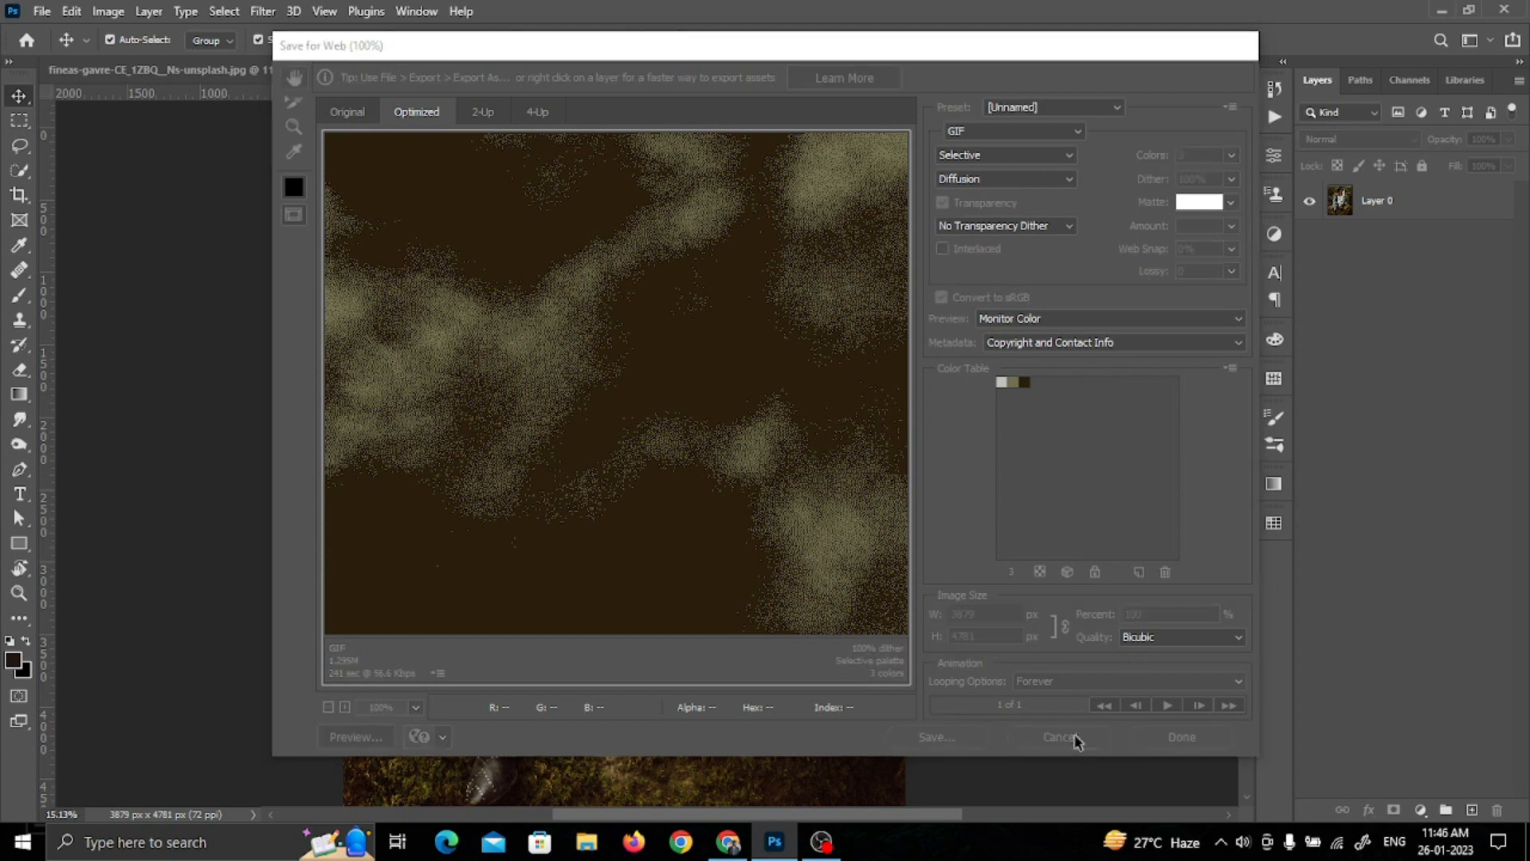
Step: In the road portrait document, hide Layer 1 and add a Gradient Map adjustment layer at the top of the stack
{"action": "left_click", "coordinate": [170, 70]}
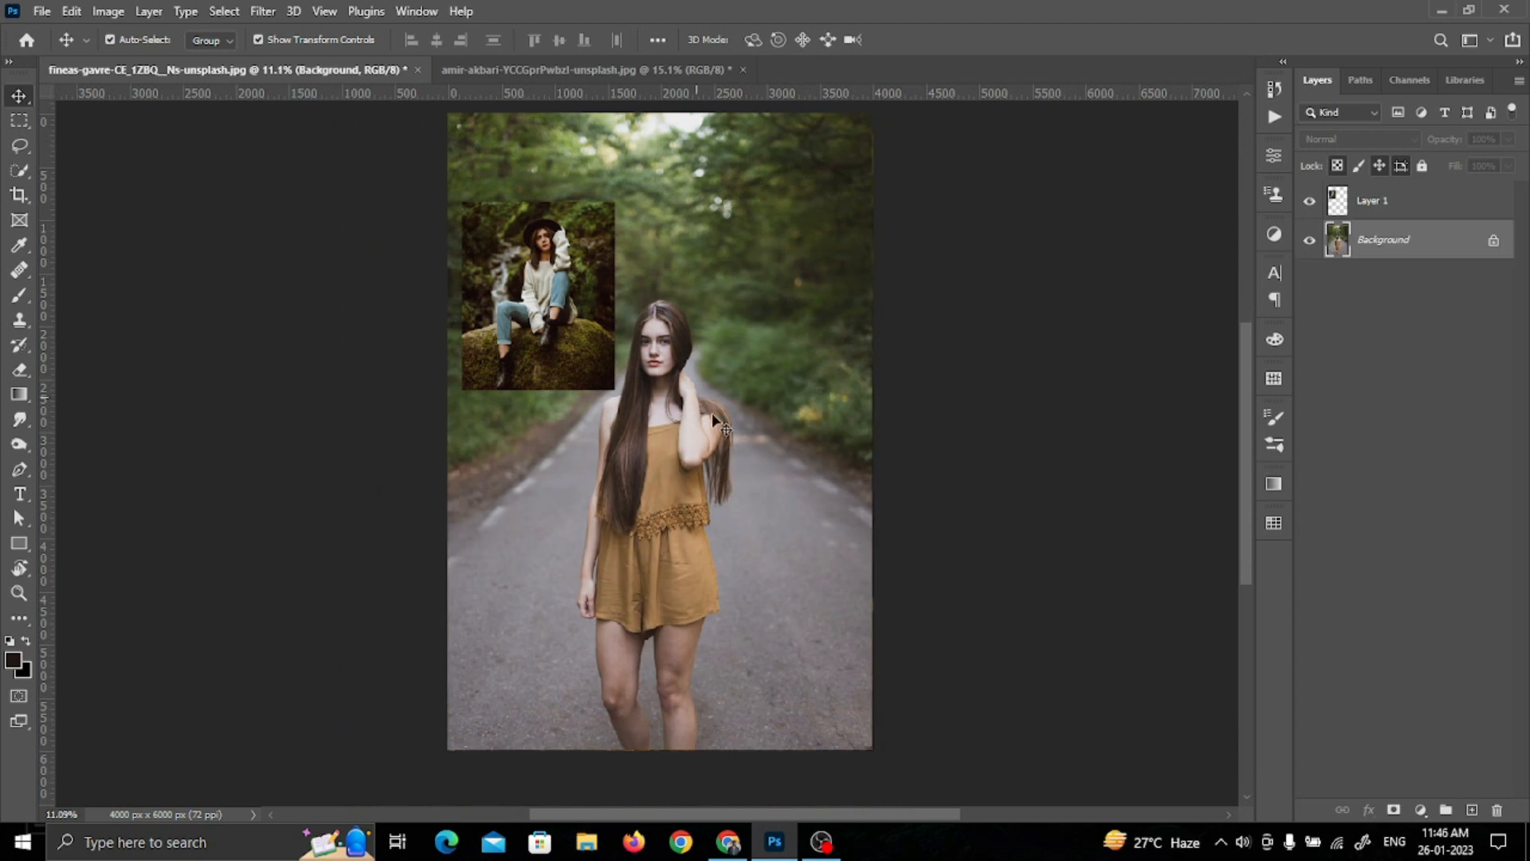
{"action": "left_click", "coordinate": [1419, 809]}
{"action": "left_click", "coordinate": [1417, 780]}
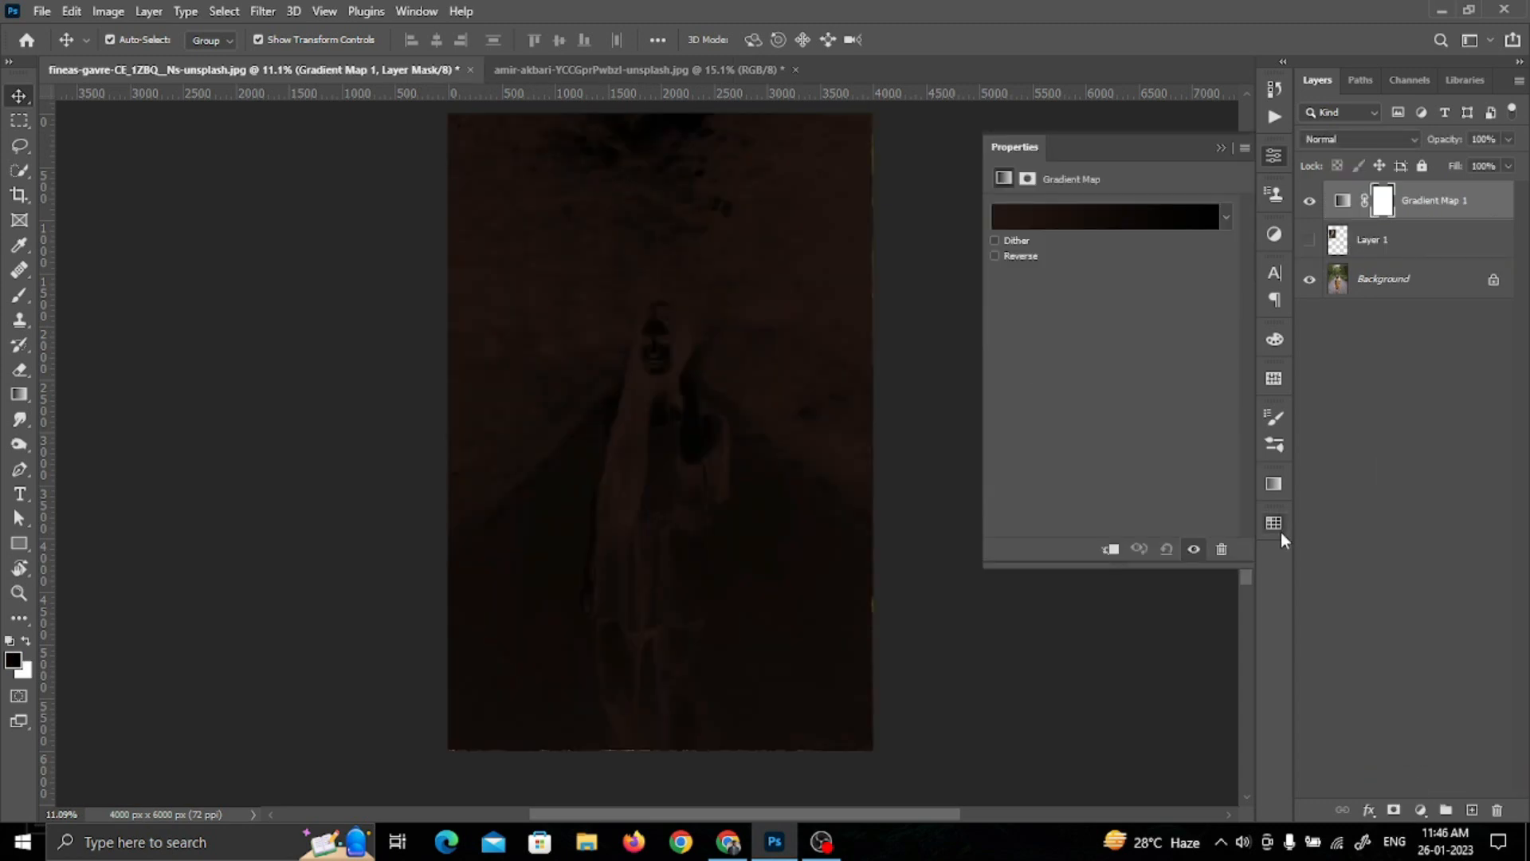
Step: Float the Swatches panel over the canvas and display the Gradient Map's properties alongside it
{"action": "left_click", "coordinate": [1279, 529]}
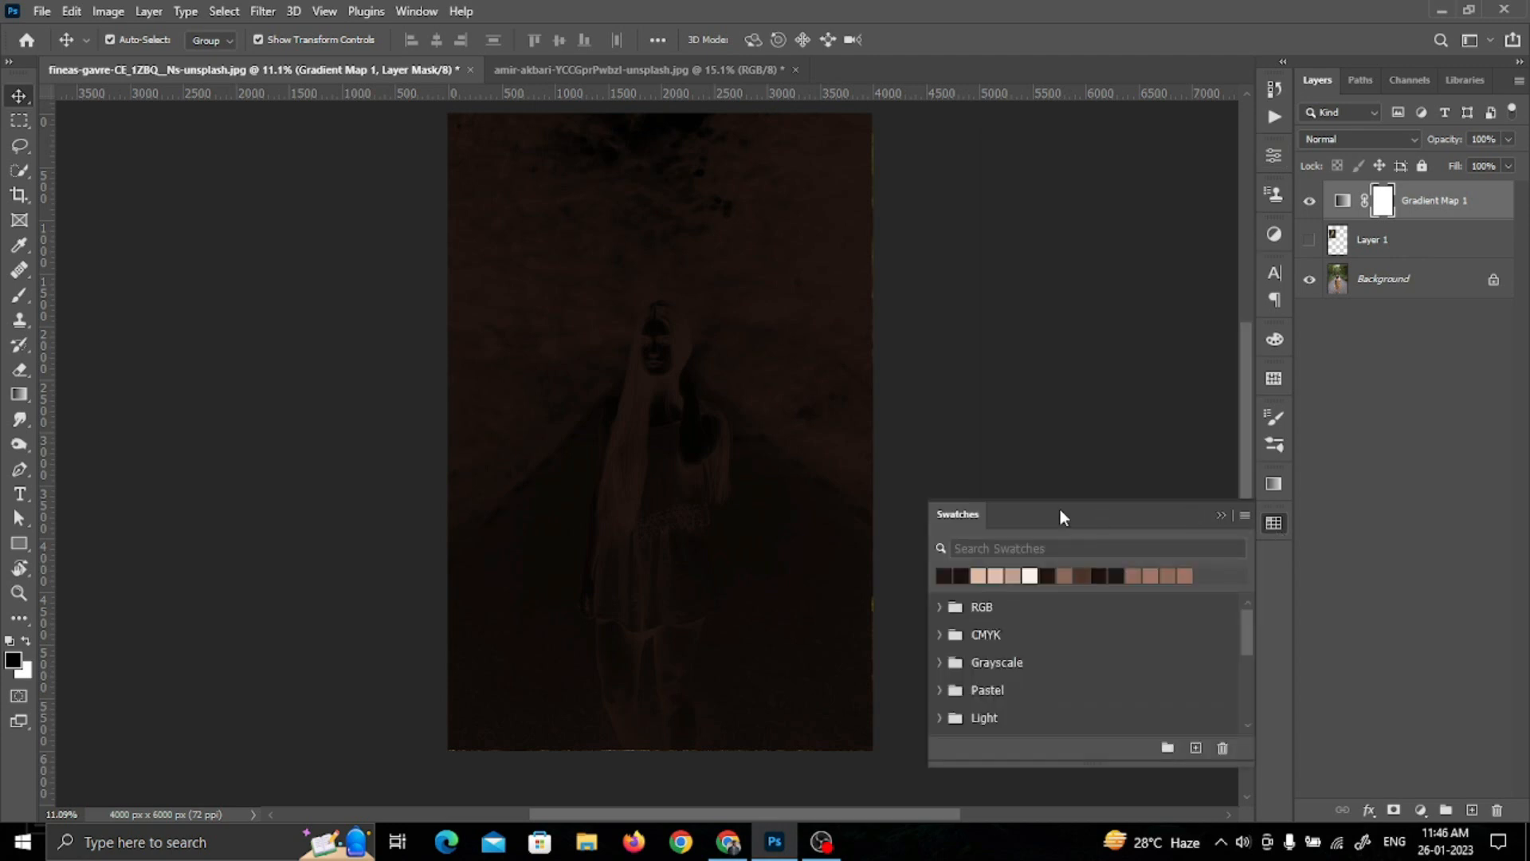
{"action": "left_click_drag", "start_coordinate": [1060, 511], "coordinate": [926, 511]}
{"action": "left_click", "coordinate": [1343, 203]}
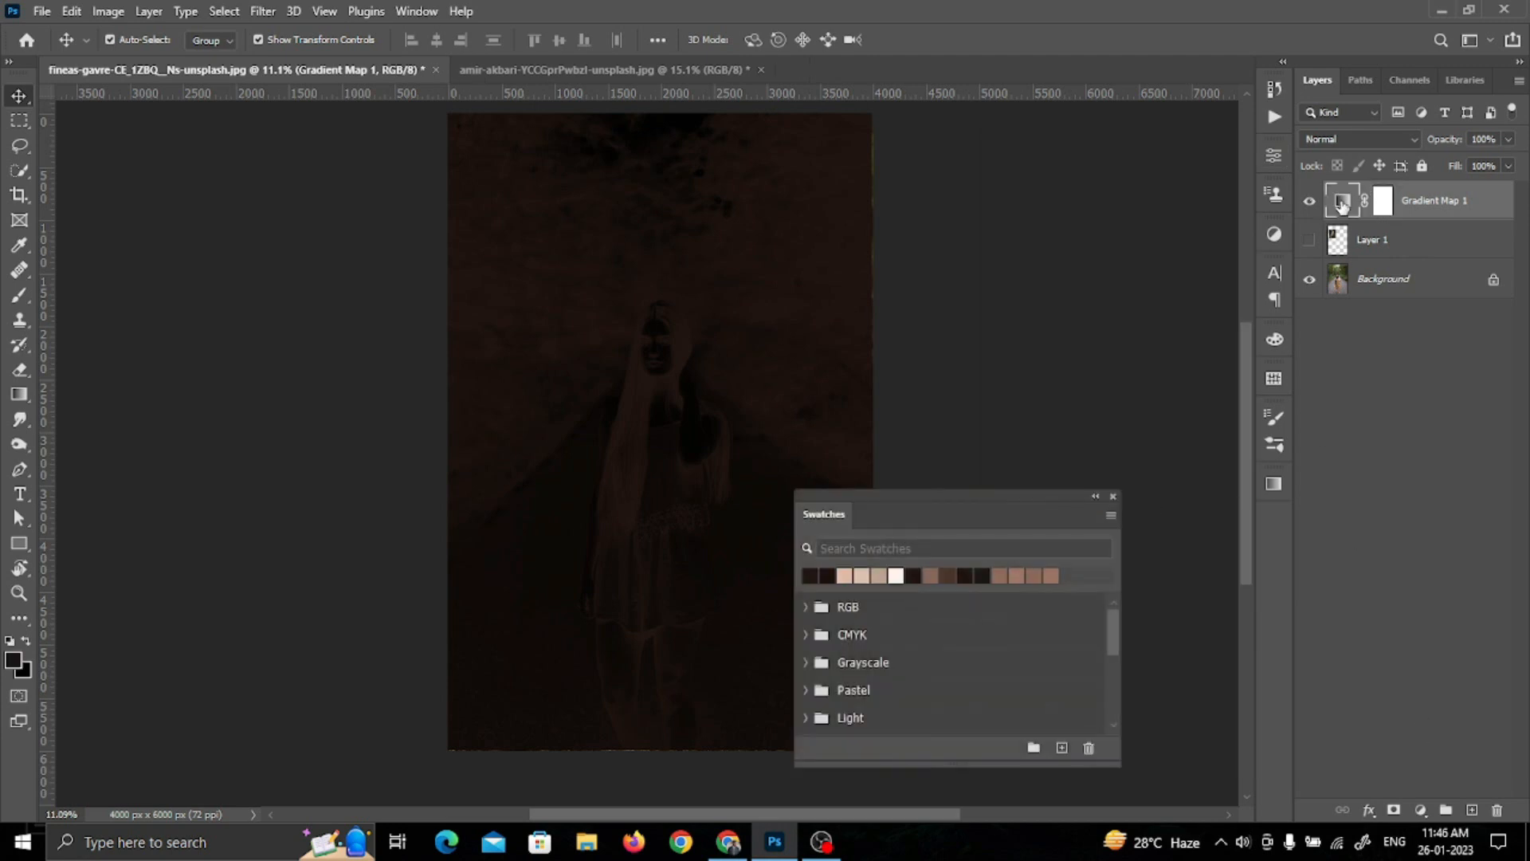
{"action": "double_click", "coordinate": [1343, 203]}
{"action": "left_click_drag", "start_coordinate": [916, 514], "coordinate": [694, 281]}
Step: Import the "sample color" Color Table (*.ACT) file from the Desktop as swatches and expand its group
{"action": "scroll", "coordinate": [891, 423], "scroll_direction": "down", "scroll_amount": 5}
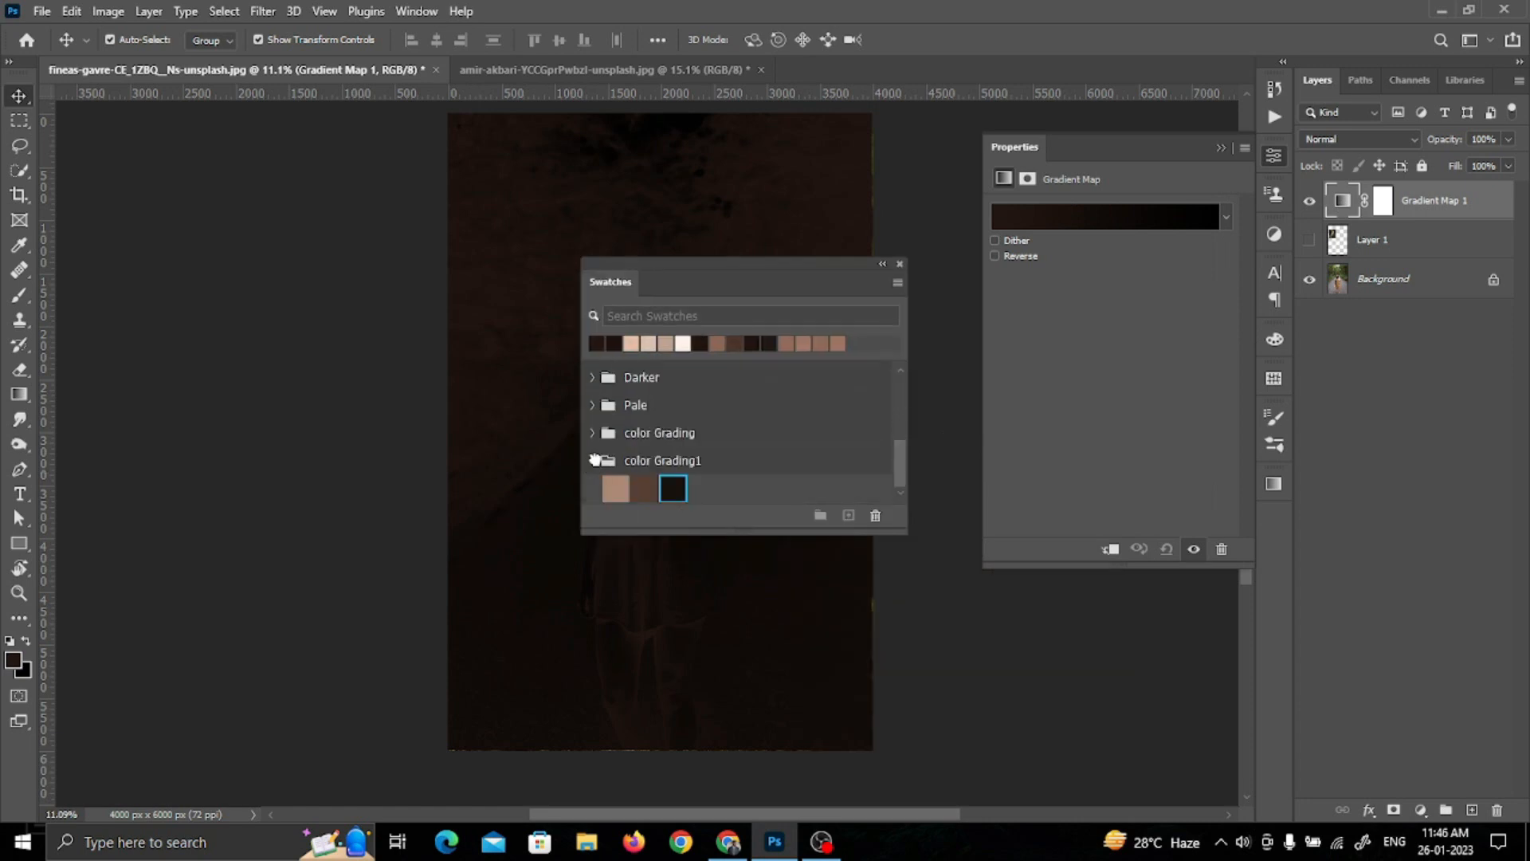
{"action": "left_click", "coordinate": [593, 460]}
{"action": "left_click", "coordinate": [897, 283]}
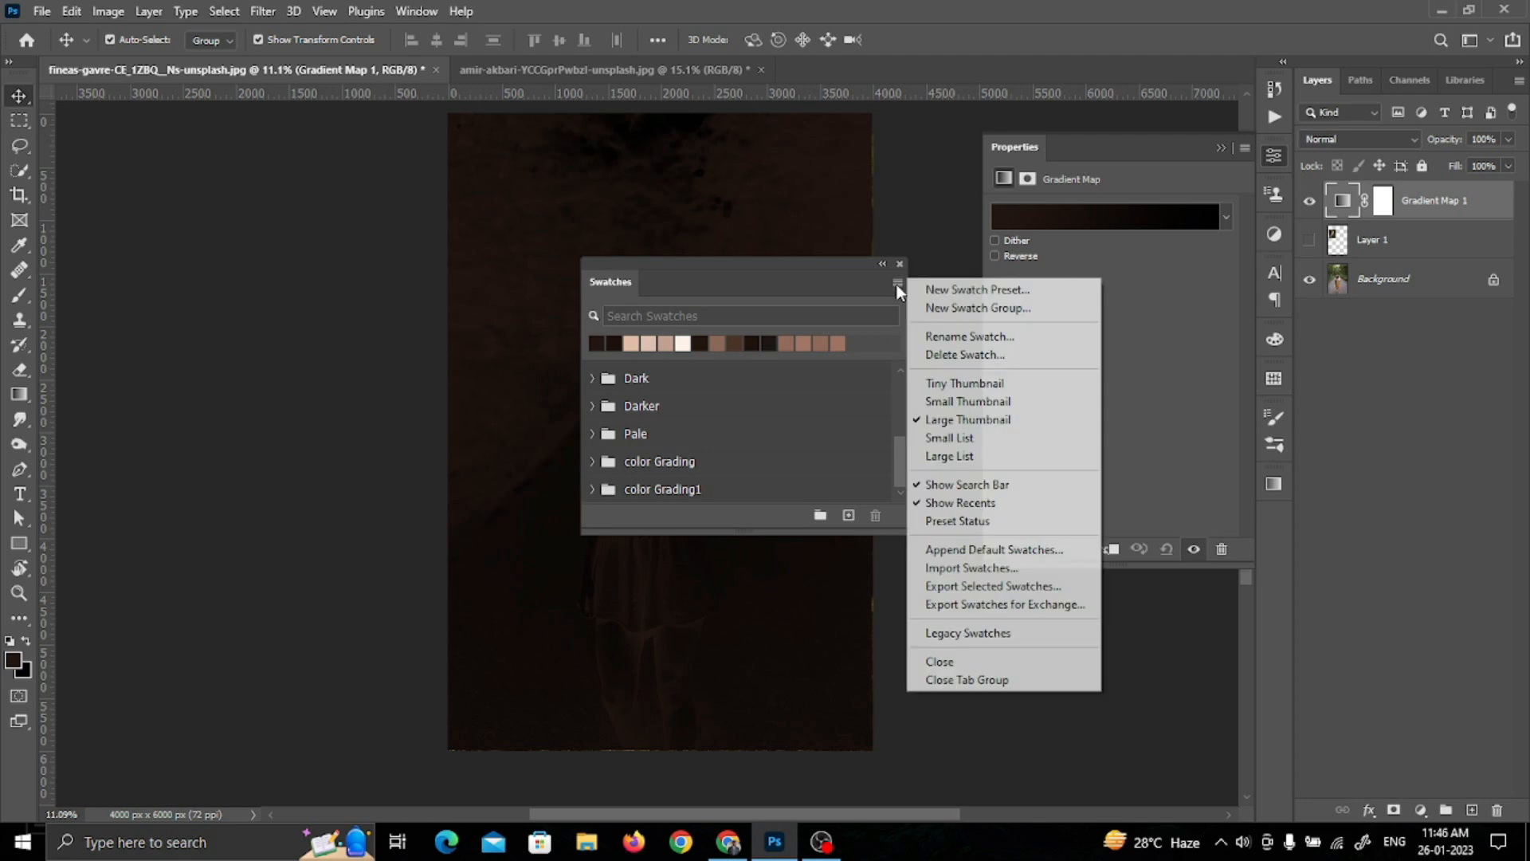
{"action": "left_click", "coordinate": [985, 569]}
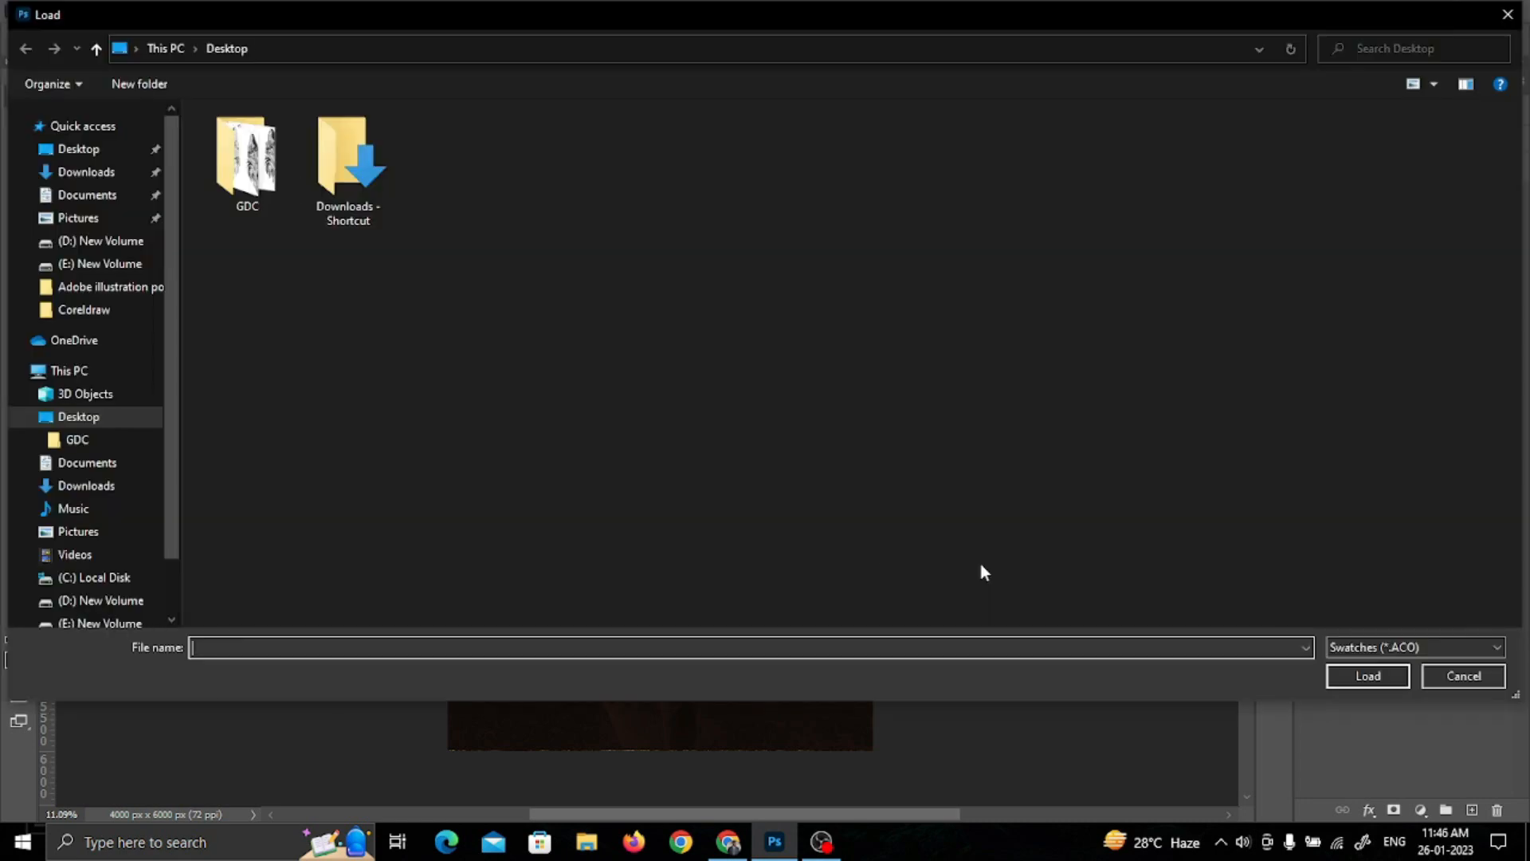
{"action": "left_click", "coordinate": [1424, 647]}
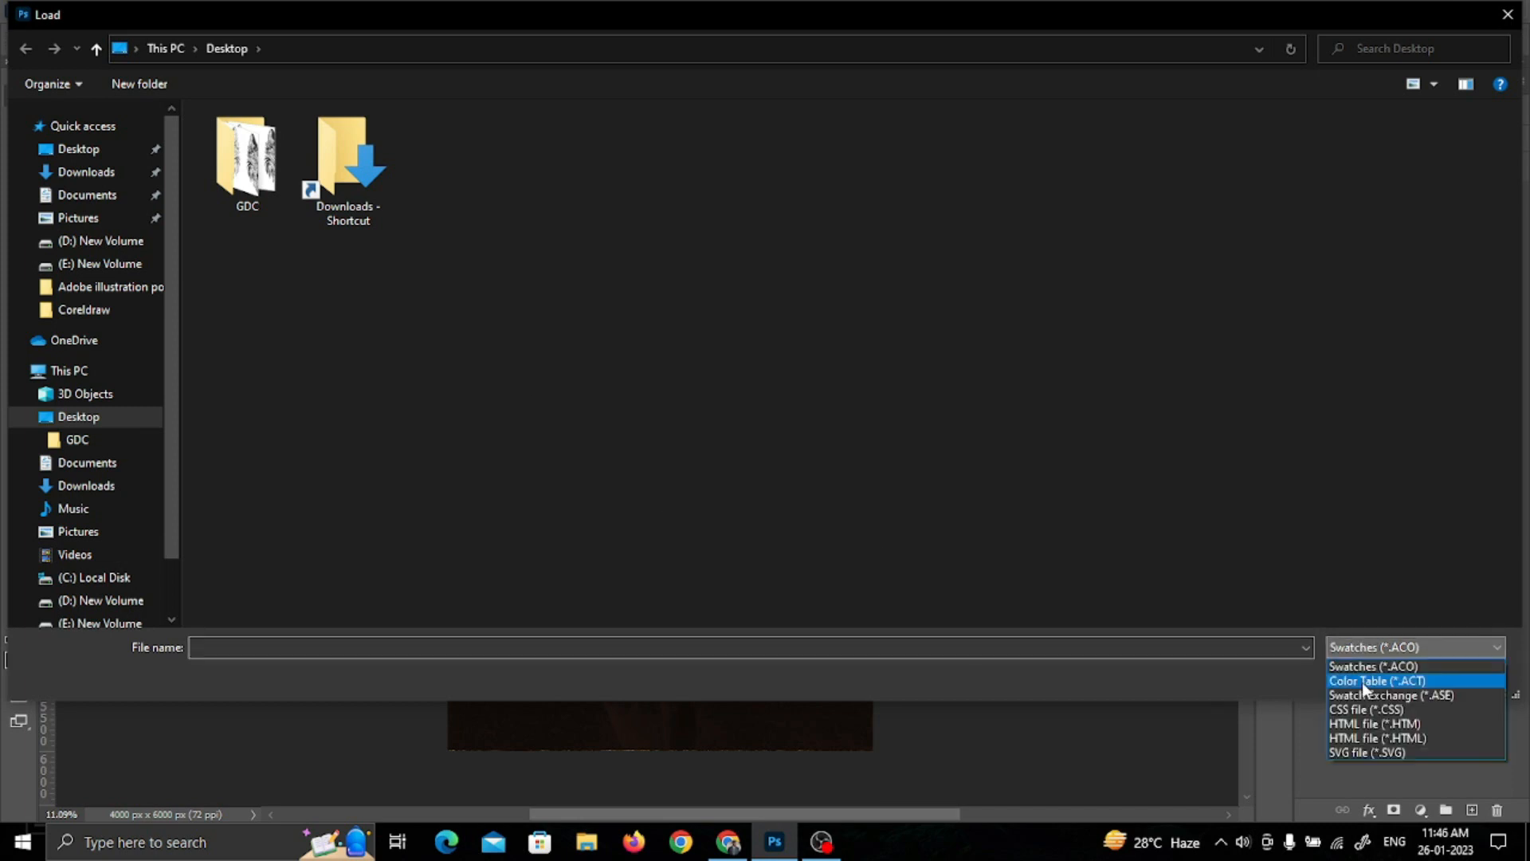
{"action": "left_click", "coordinate": [1361, 682]}
{"action": "left_click", "coordinate": [647, 196]}
{"action": "left_click", "coordinate": [1355, 676]}
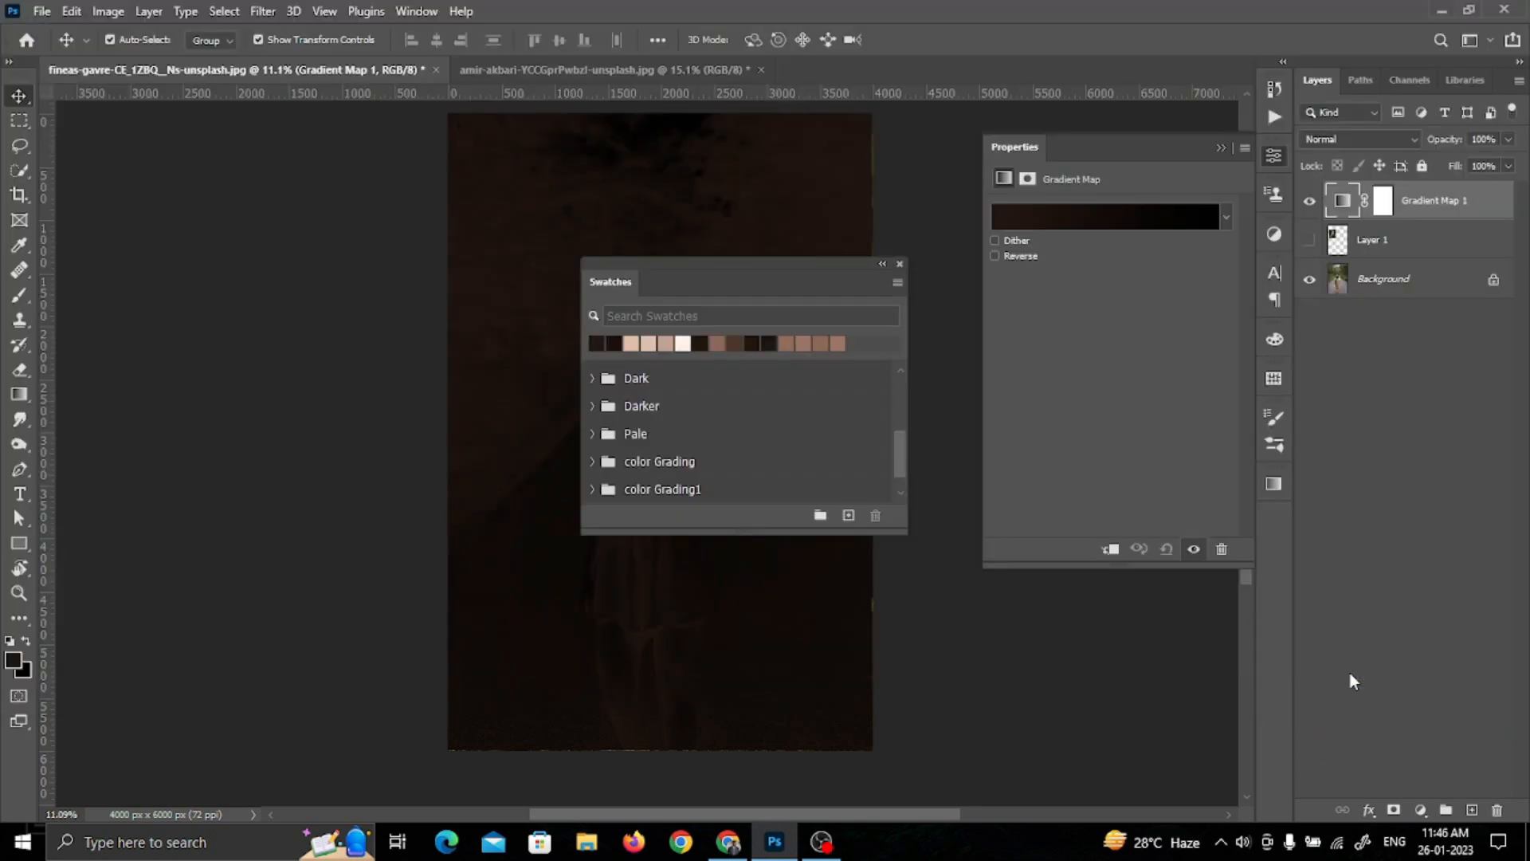
{"action": "scroll", "coordinate": [634, 471], "scroll_direction": "down", "scroll_amount": 1}
{"action": "left_click", "coordinate": [593, 490]}
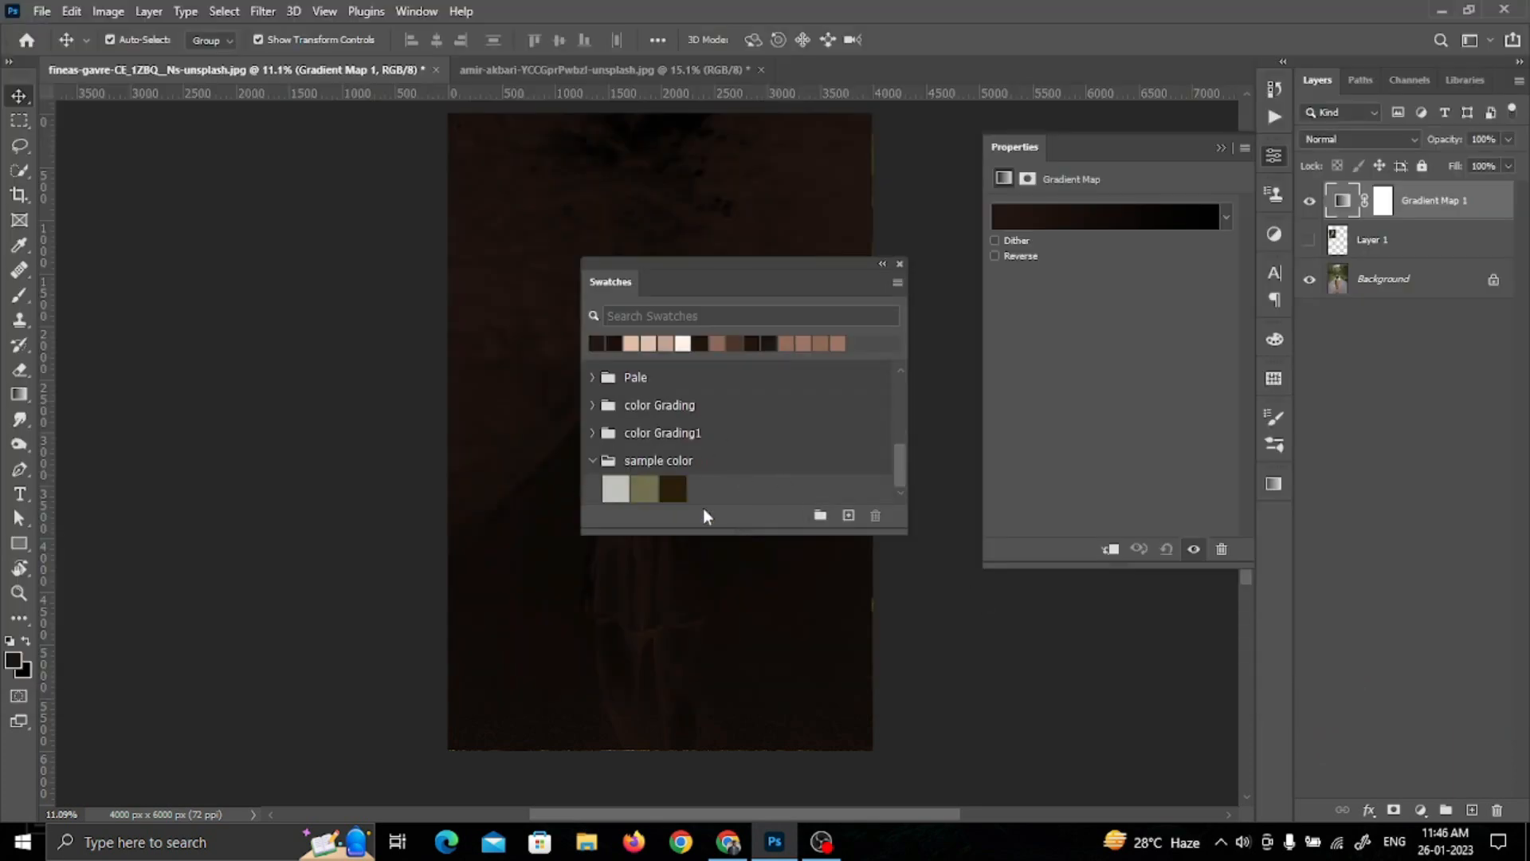
Step: In the Gradient Map's gradient, set the end stop to the light gray sample color swatch (c1c2ba) at location 76%
{"action": "left_click", "coordinate": [1175, 209]}
{"action": "scroll", "coordinate": [1179, 412], "scroll_direction": "down", "scroll_amount": 3}
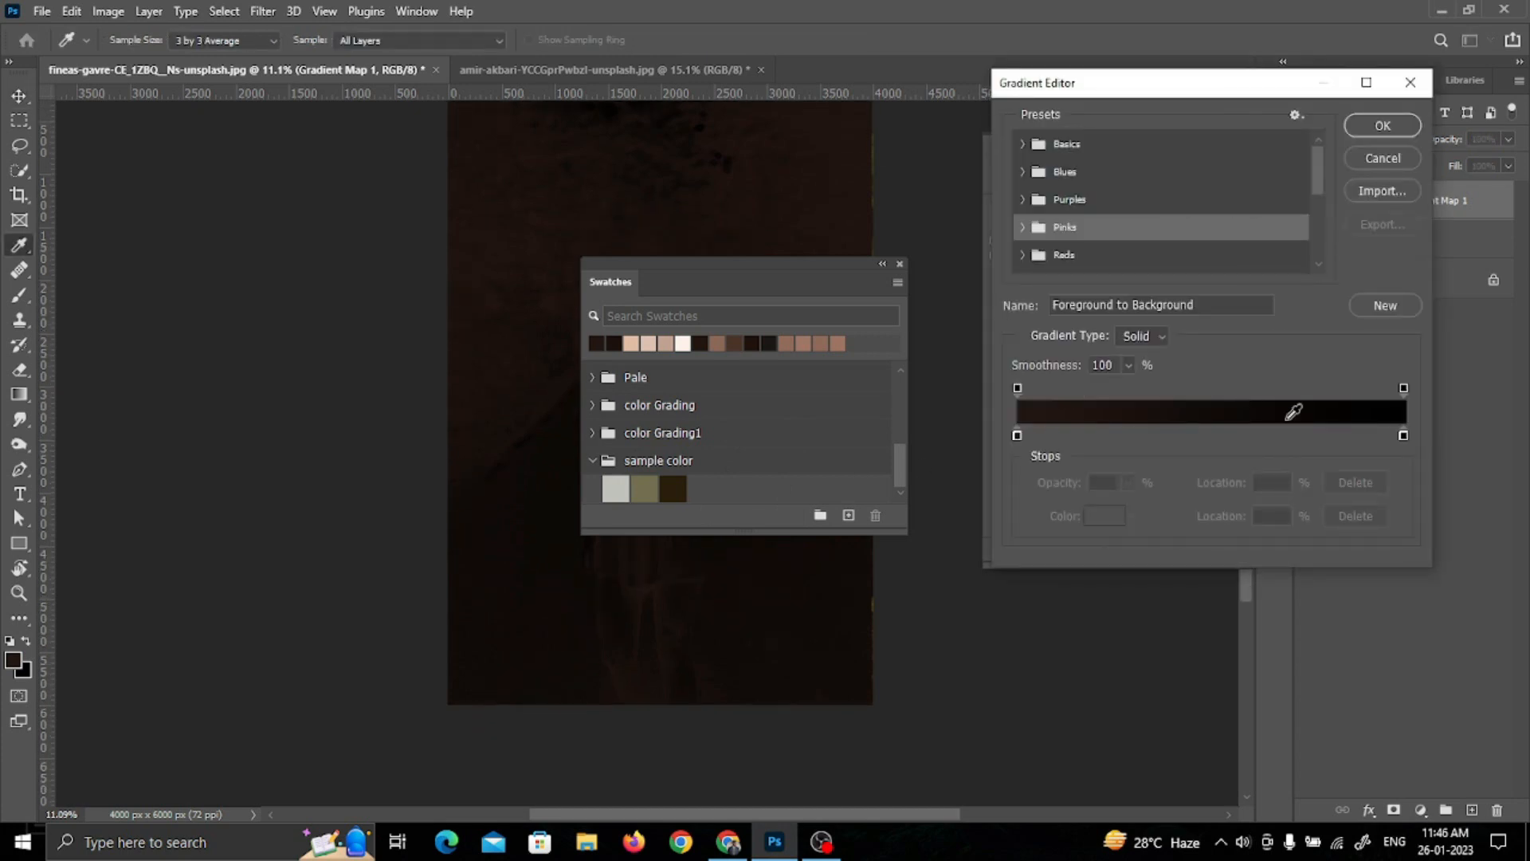
{"action": "left_click", "coordinate": [1404, 435]}
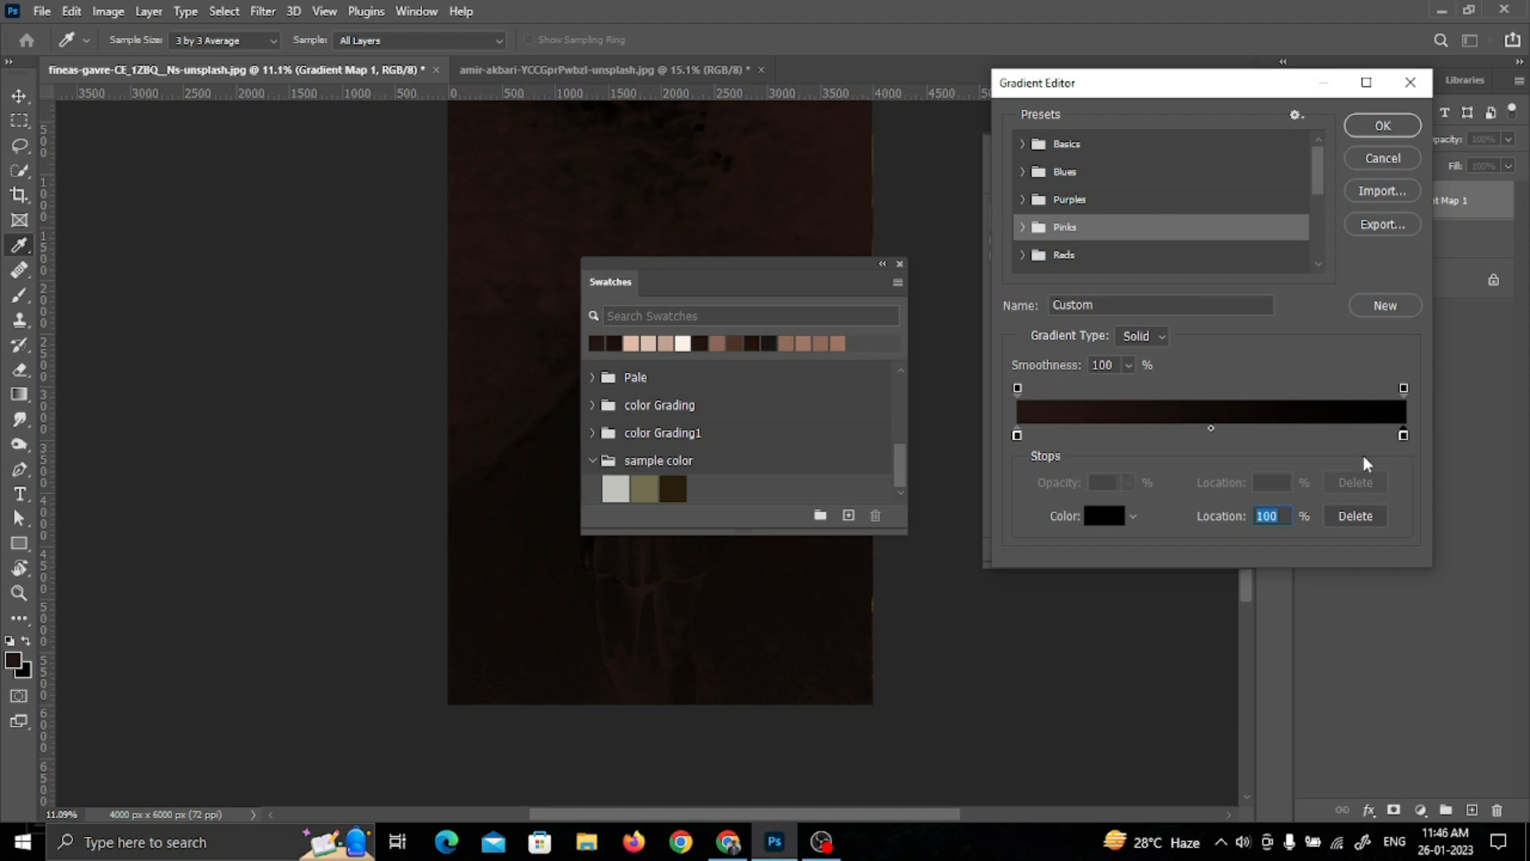
{"action": "left_click", "coordinate": [1106, 517]}
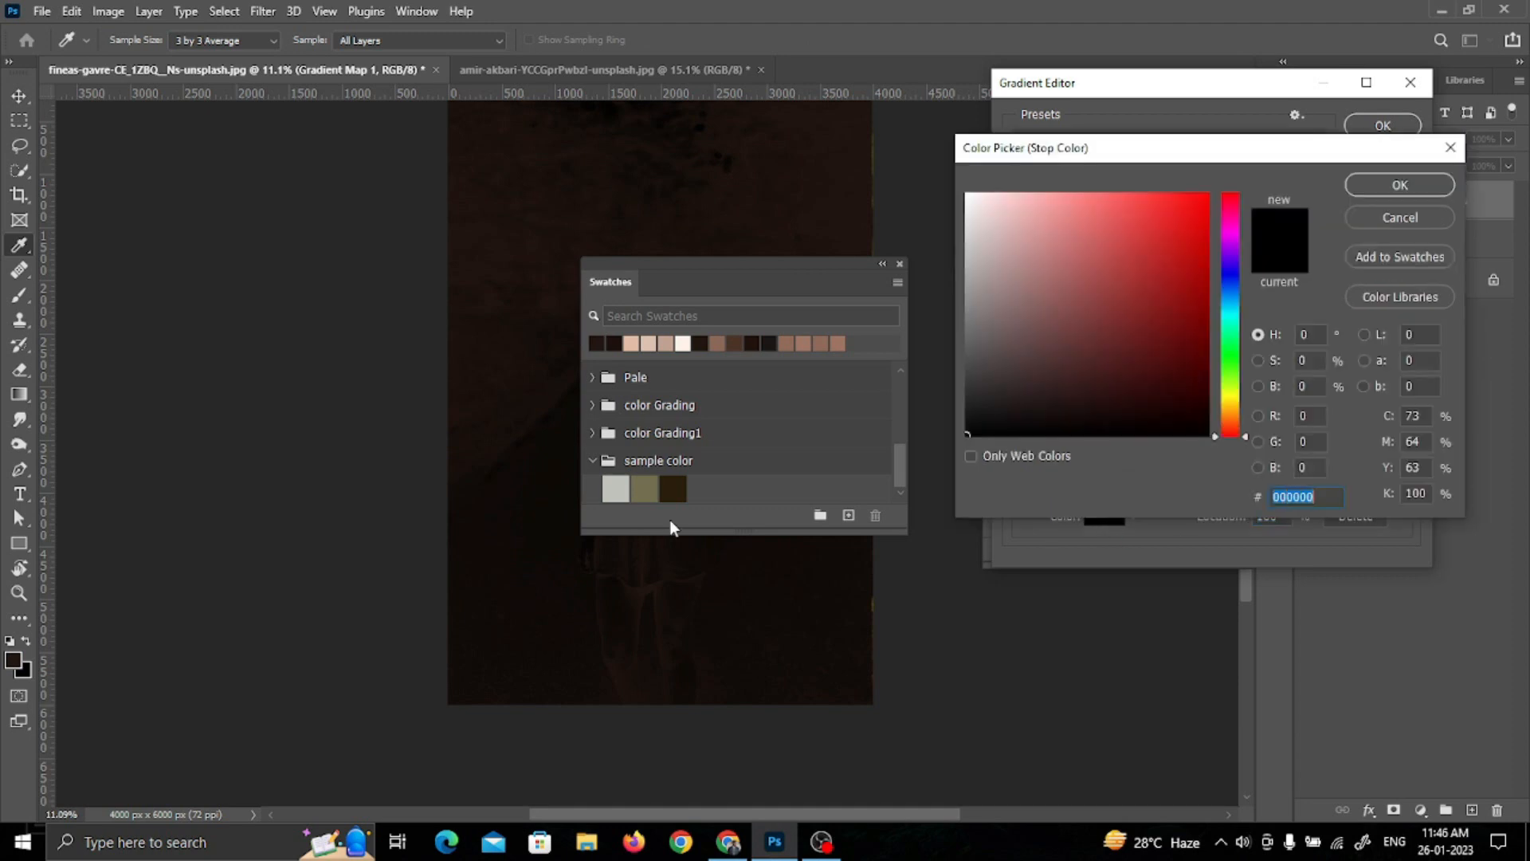
{"action": "left_click", "coordinate": [615, 486]}
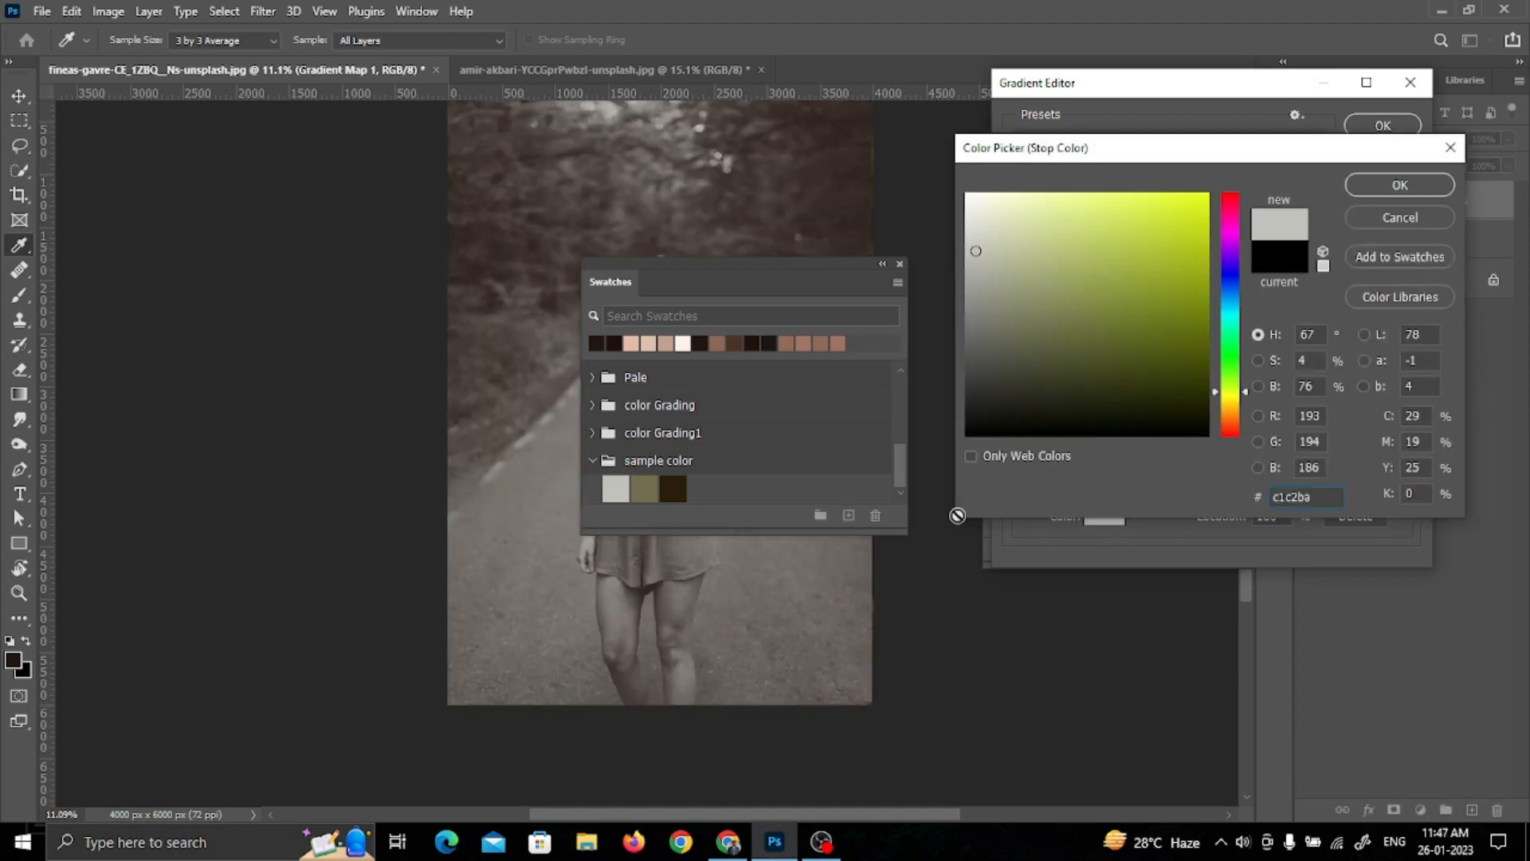
{"action": "left_click_drag", "start_coordinate": [1317, 387], "coordinate": [1305, 386]}
{"action": "left_click", "coordinate": [1387, 186]}
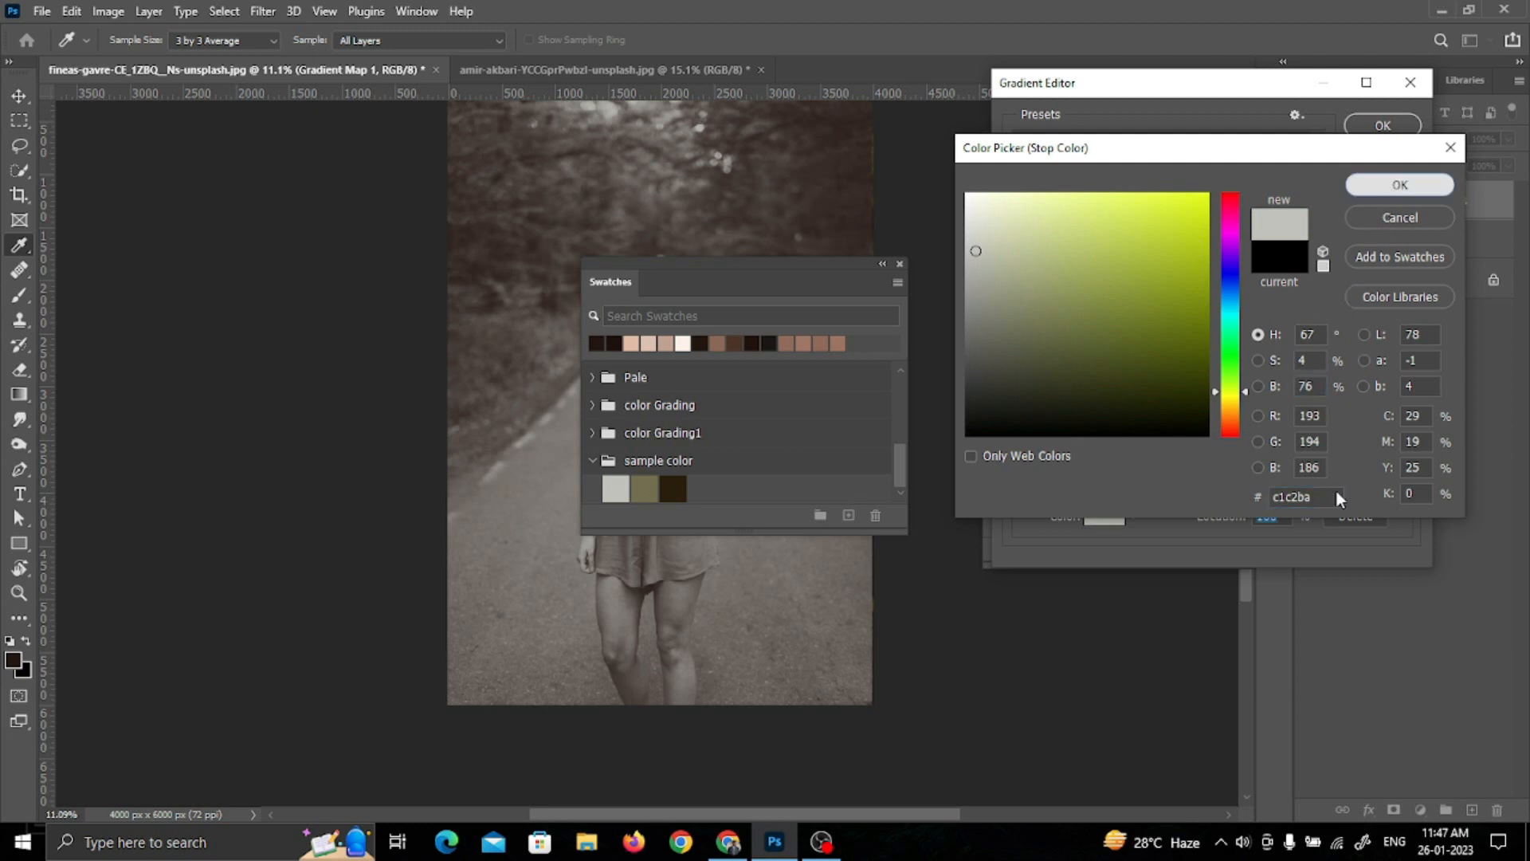
{"action": "type", "text": "76"}
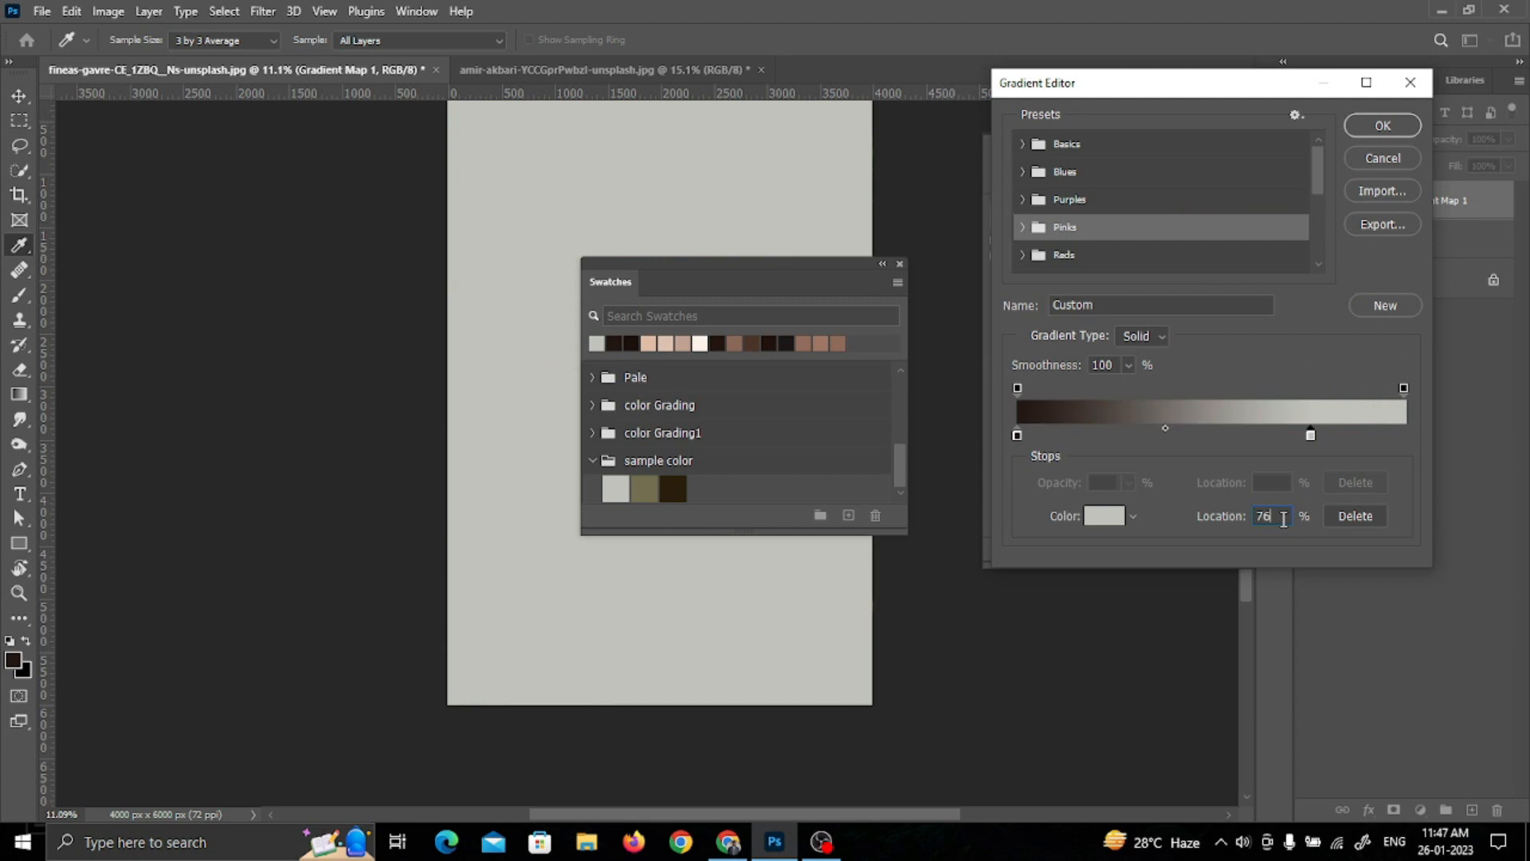
Step: Set the gradient's starting stop to the olive sample color swatch (726f4f) and move it to location 45%
{"action": "left_click", "coordinate": [1017, 435]}
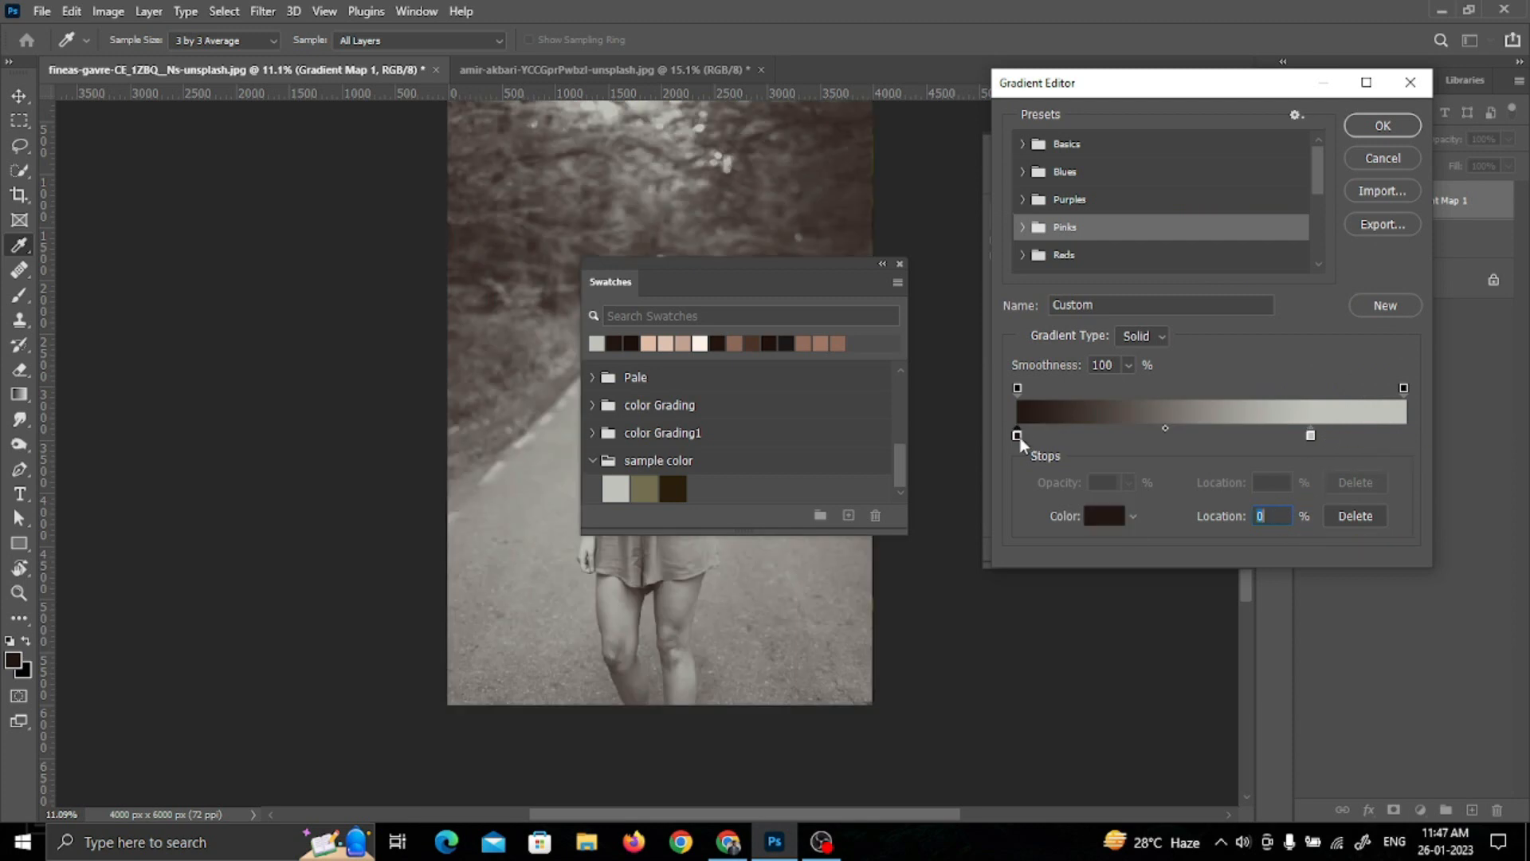
{"action": "left_click", "coordinate": [1094, 516]}
{"action": "left_click", "coordinate": [639, 483]}
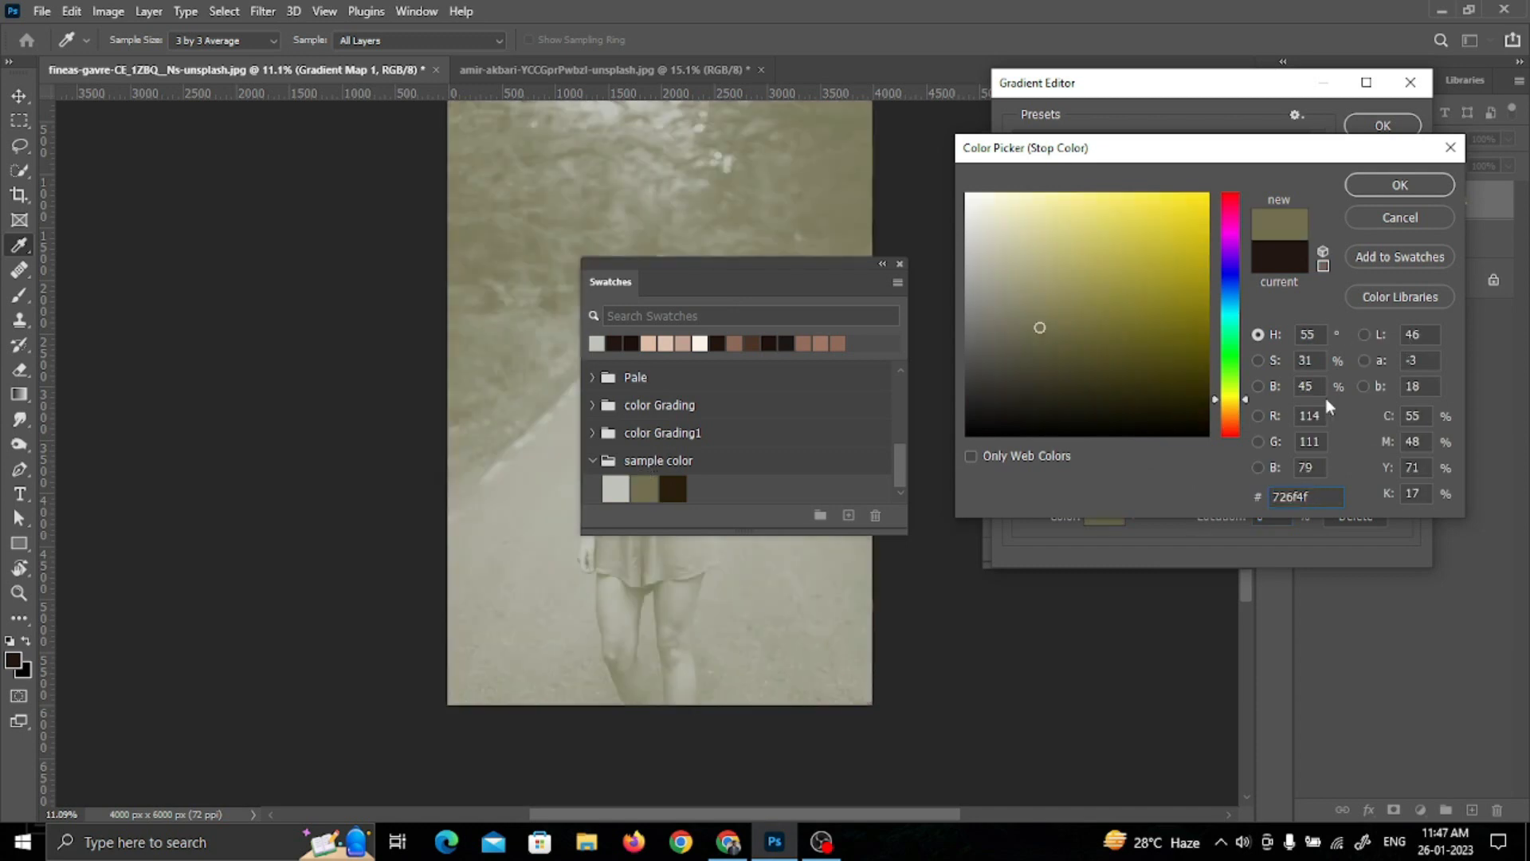
{"action": "left_click", "coordinate": [1387, 187]}
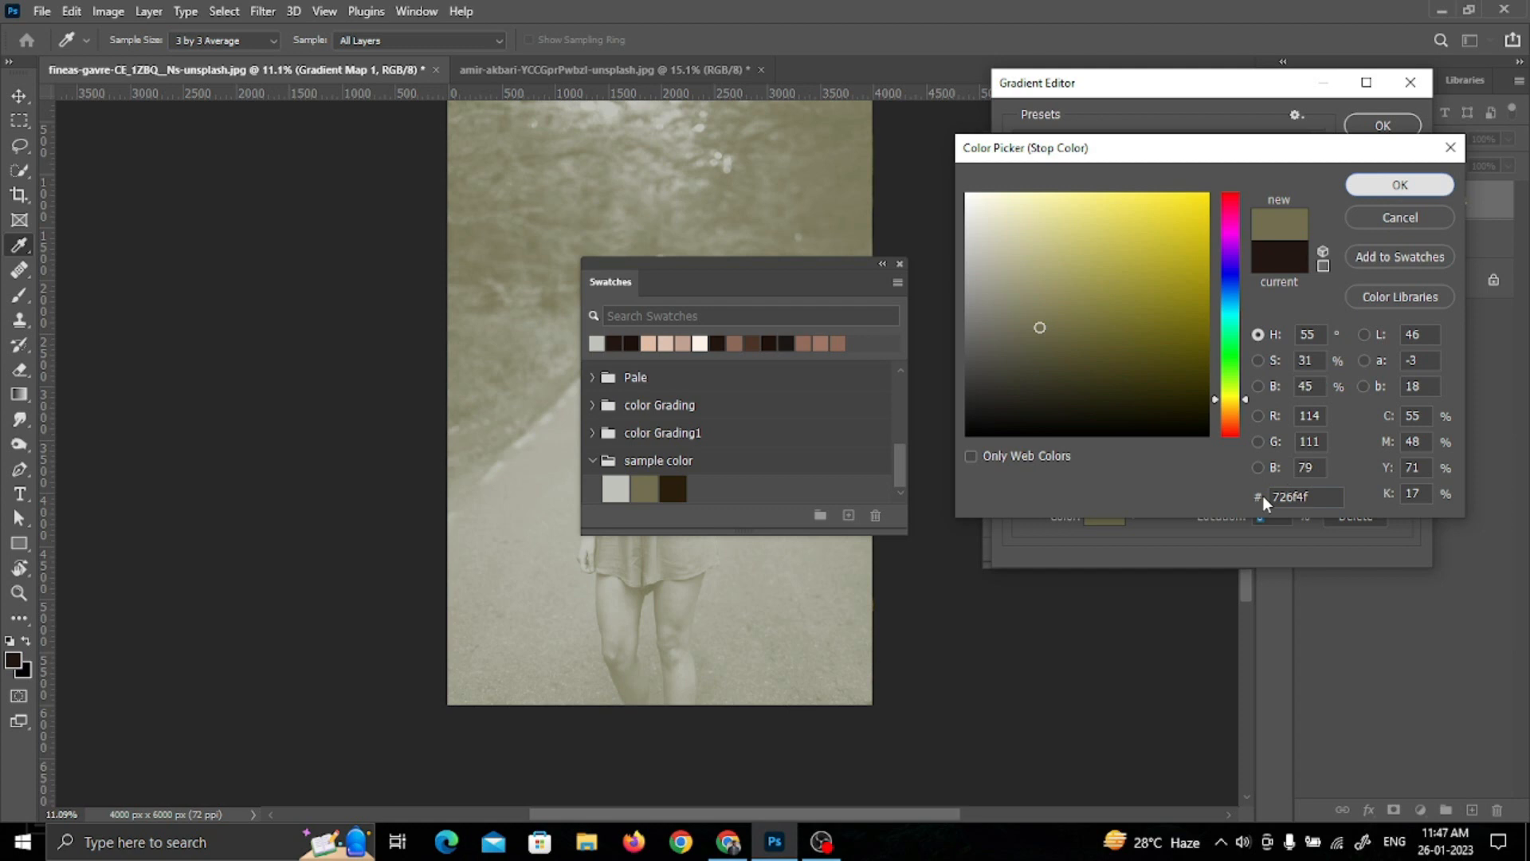
{"action": "type", "text": "45"}
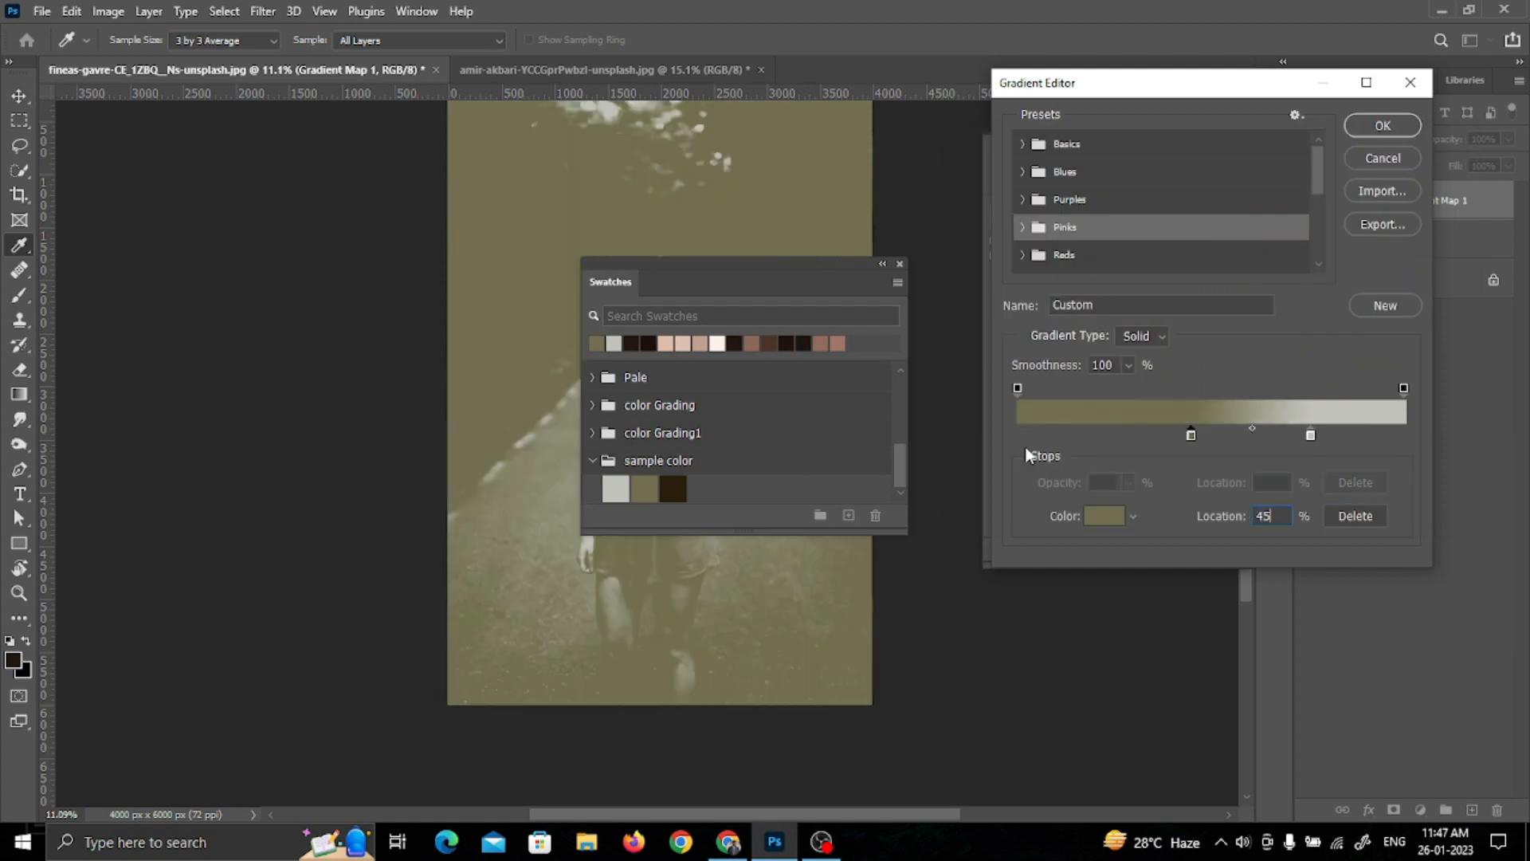
{"action": "key", "text": "Return"}
Step: Add a stop at the gradient's start in the dark brown sample color (291e0b) and set its location to 16%
{"action": "left_click", "coordinate": [1097, 519]}
{"action": "left_click", "coordinate": [673, 488]}
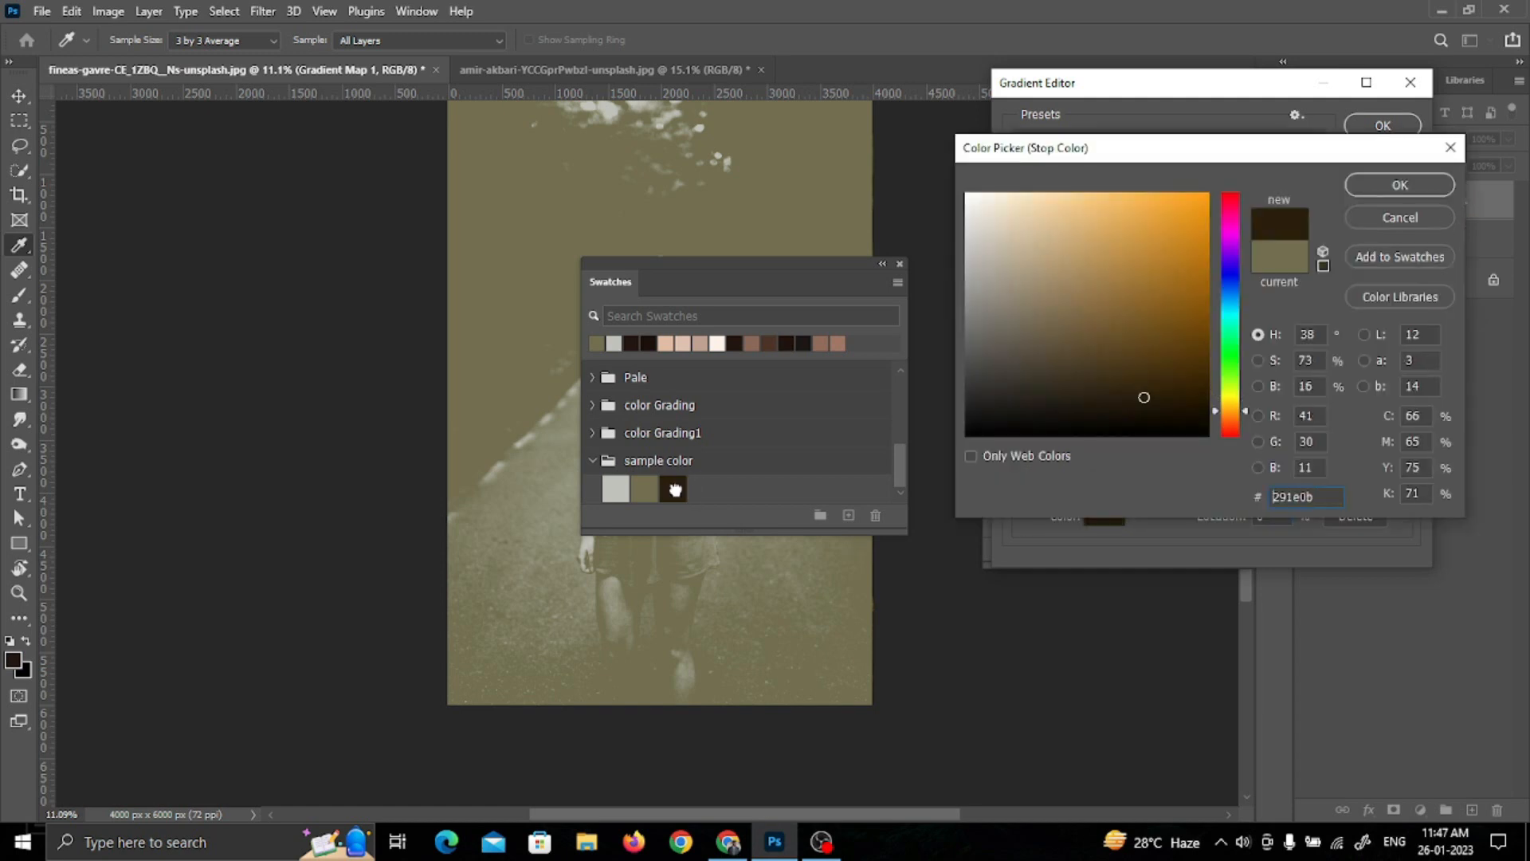
{"action": "left_click", "coordinate": [1366, 188]}
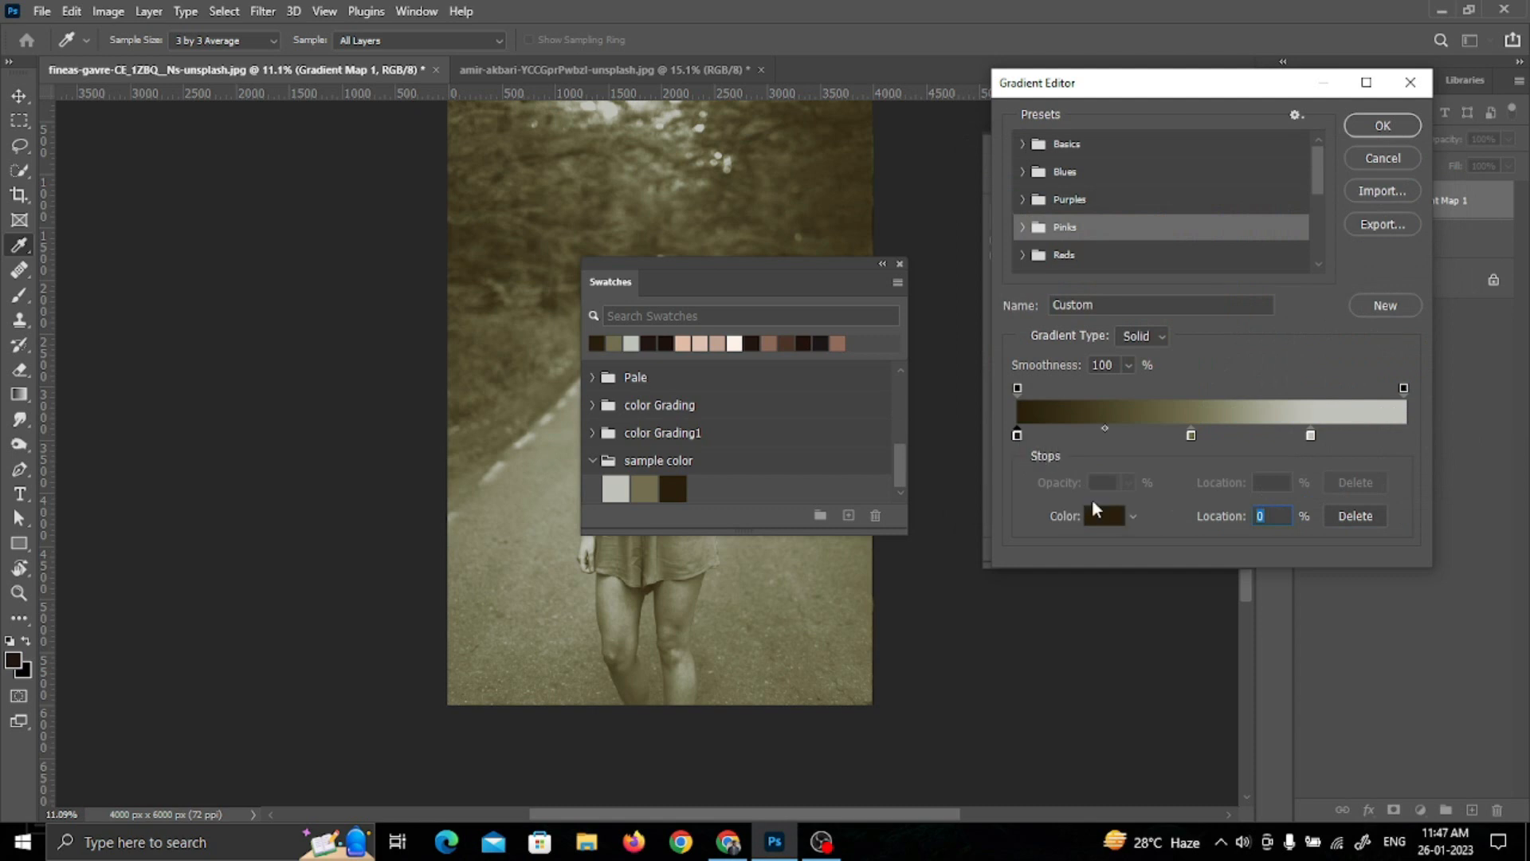
{"action": "left_click", "coordinate": [1123, 515]}
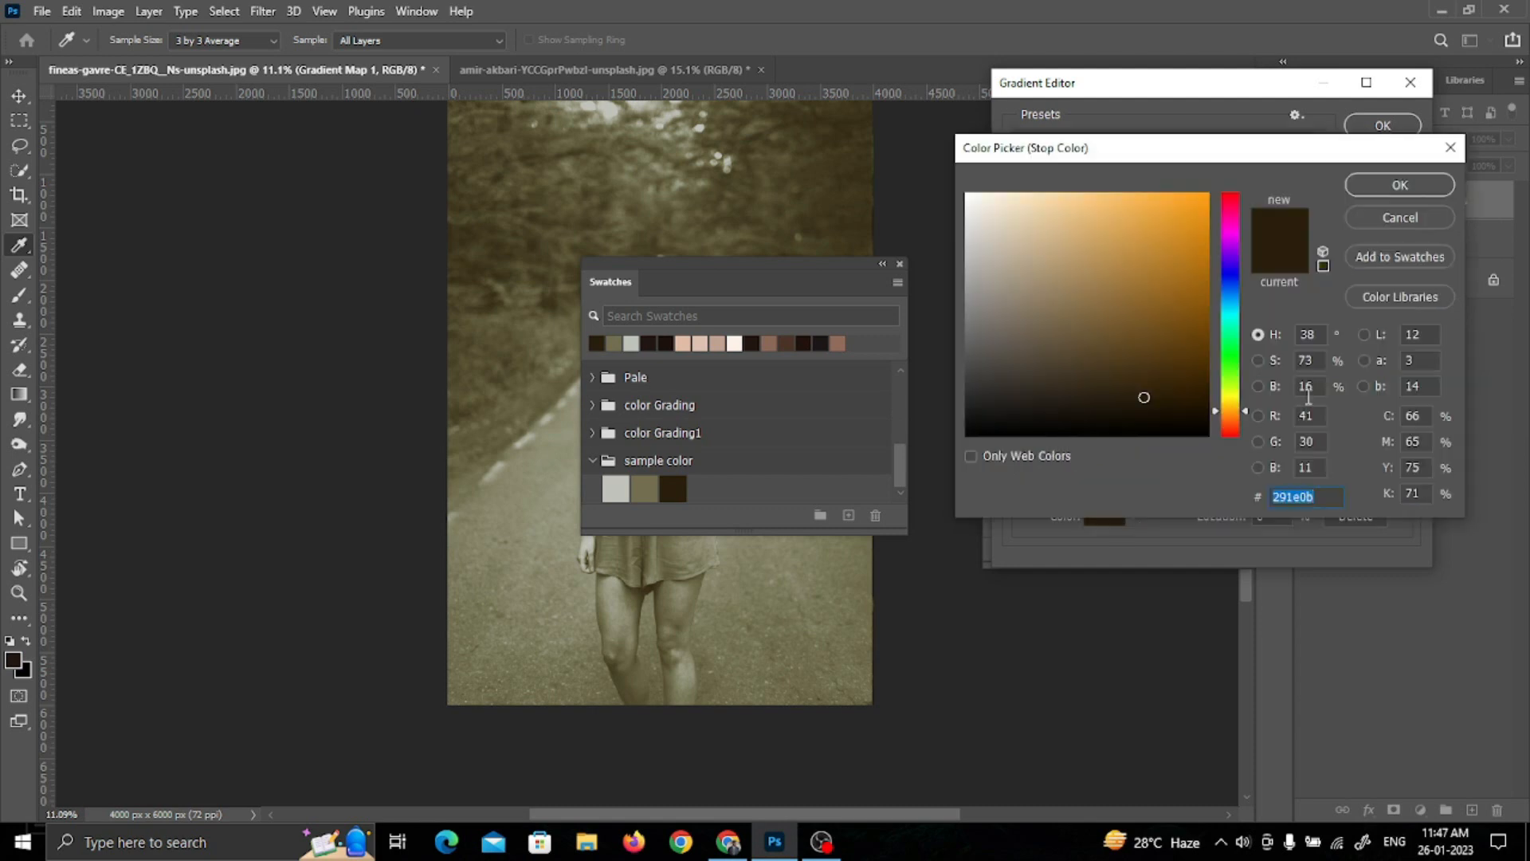
{"action": "left_click", "coordinate": [1388, 190]}
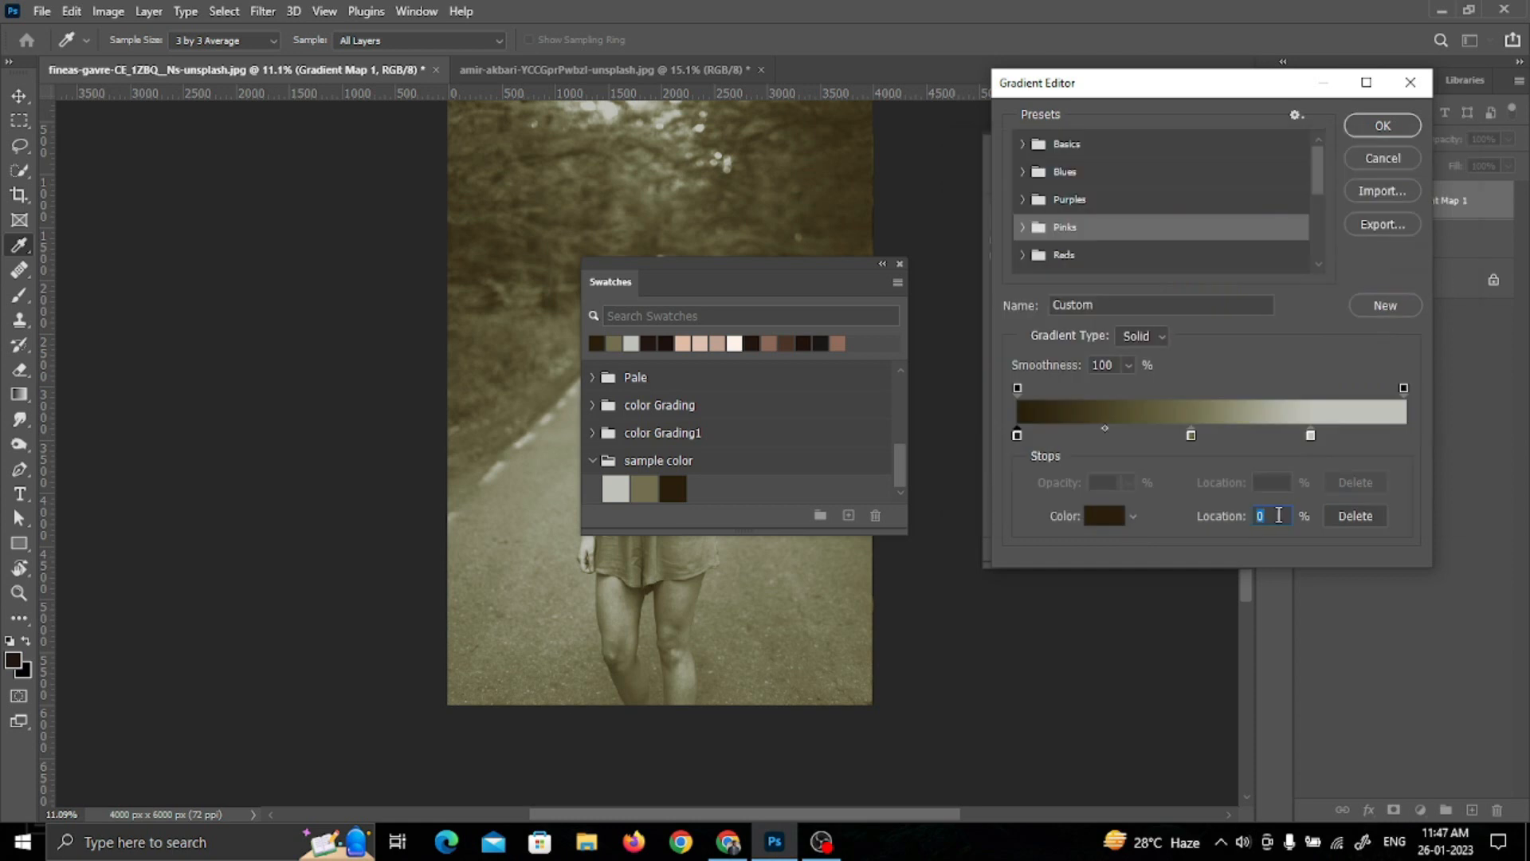
{"action": "type", "text": "16"}
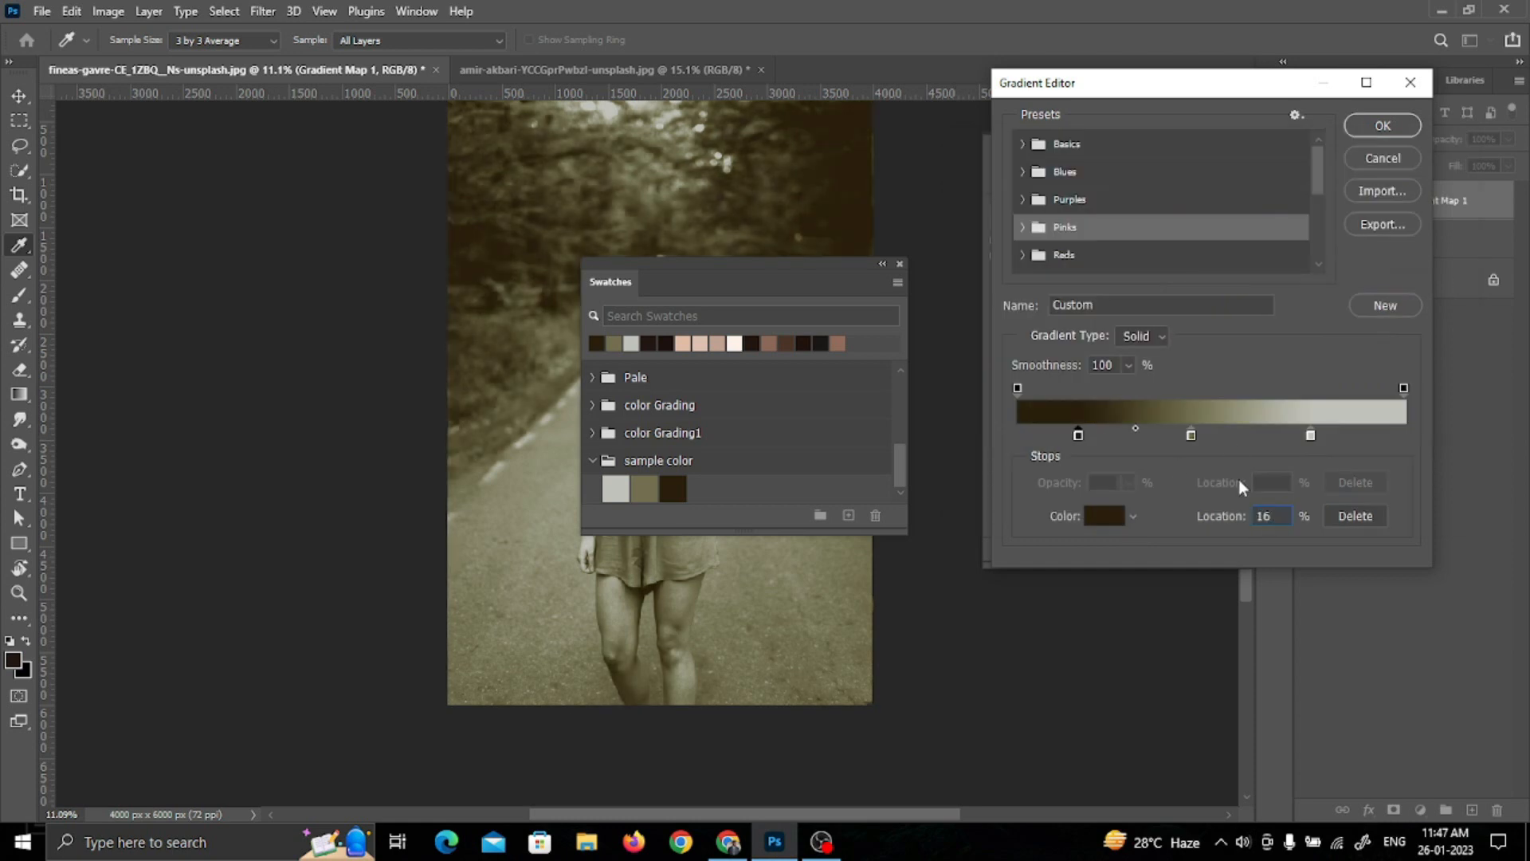
Step: Accept the edited gradient, dock the Swatches panel and set the Gradient Map 1 layer's blend mode to Soft Light
{"action": "left_click", "coordinate": [1382, 125]}
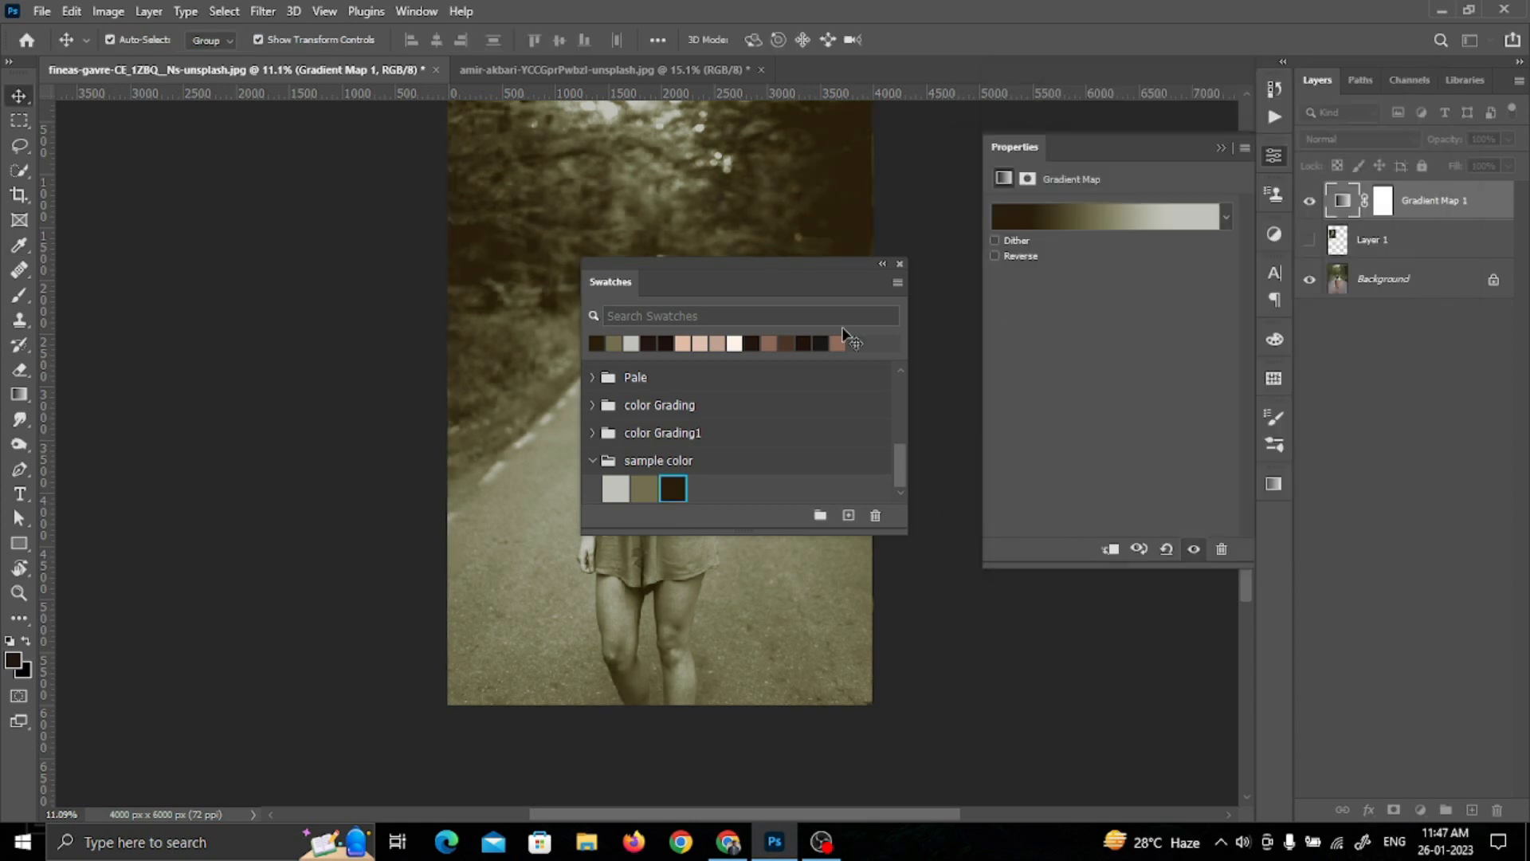
{"action": "left_click_drag", "start_coordinate": [828, 275], "coordinate": [1279, 510]}
{"action": "left_click", "coordinate": [1347, 141]}
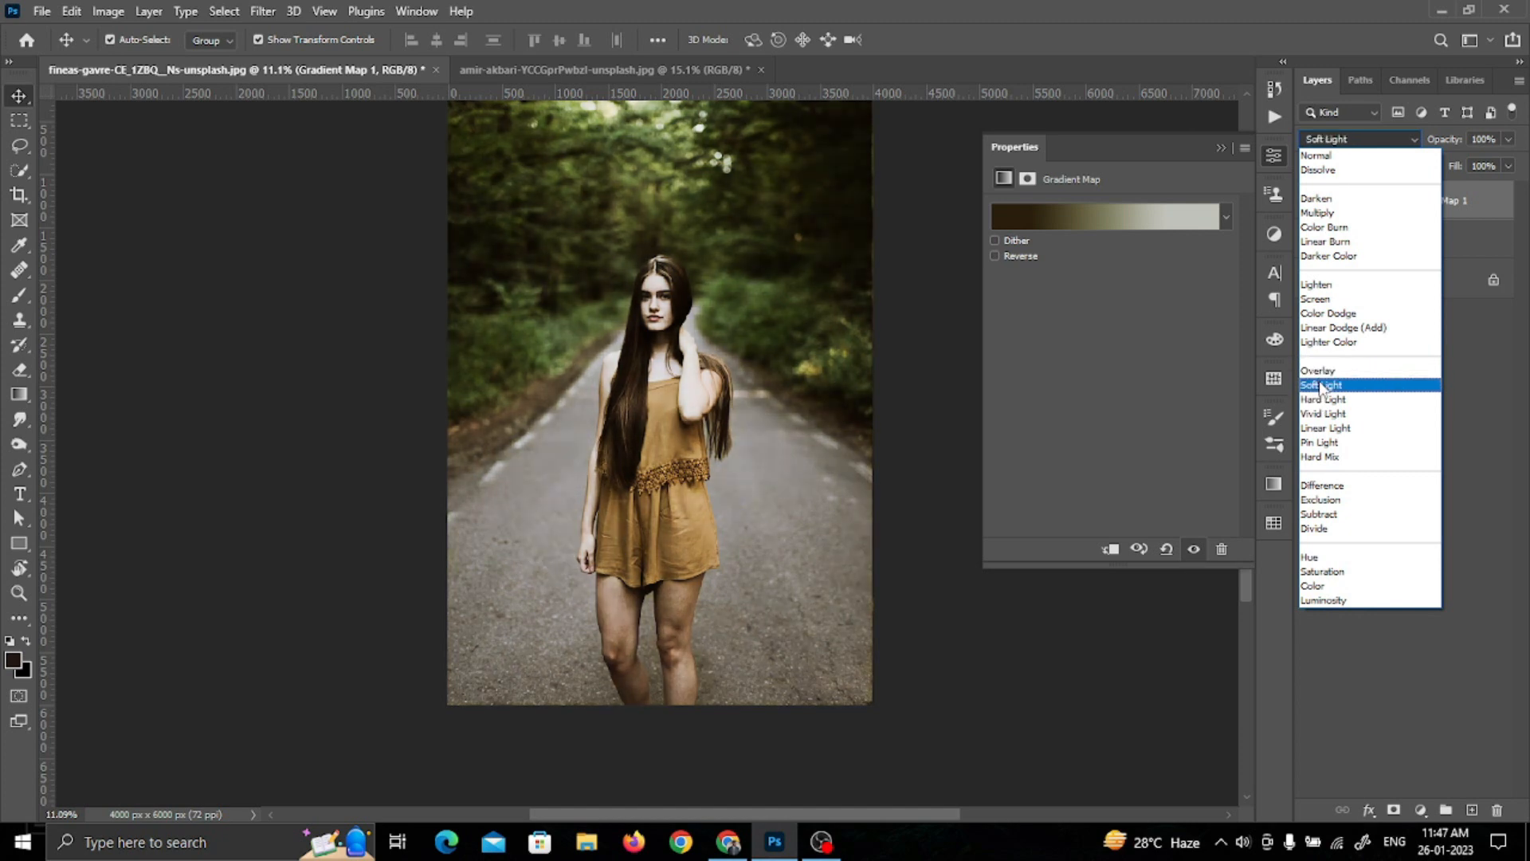
{"action": "left_click", "coordinate": [1321, 387]}
{"action": "left_click", "coordinate": [1309, 202]}
{"action": "left_click", "coordinate": [1310, 202]}
Step: Show the reference photo layer above Gradient Map 1 and add a Curves adjustment layer directly above the Gradient Map
{"action": "left_click", "coordinate": [1373, 240]}
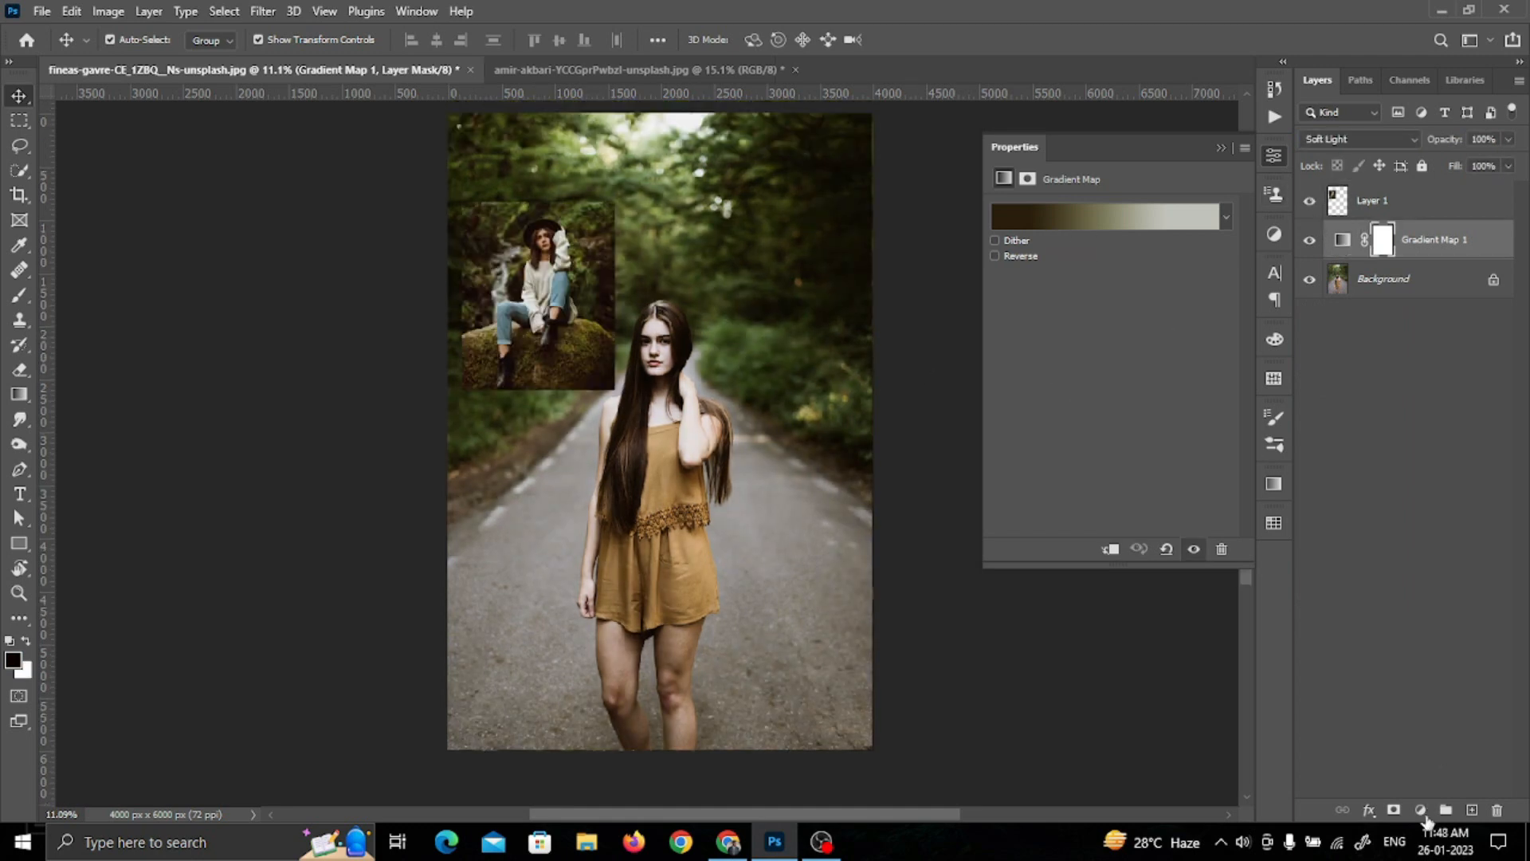
{"action": "left_click", "coordinate": [1424, 813]}
{"action": "left_click", "coordinate": [1417, 571]}
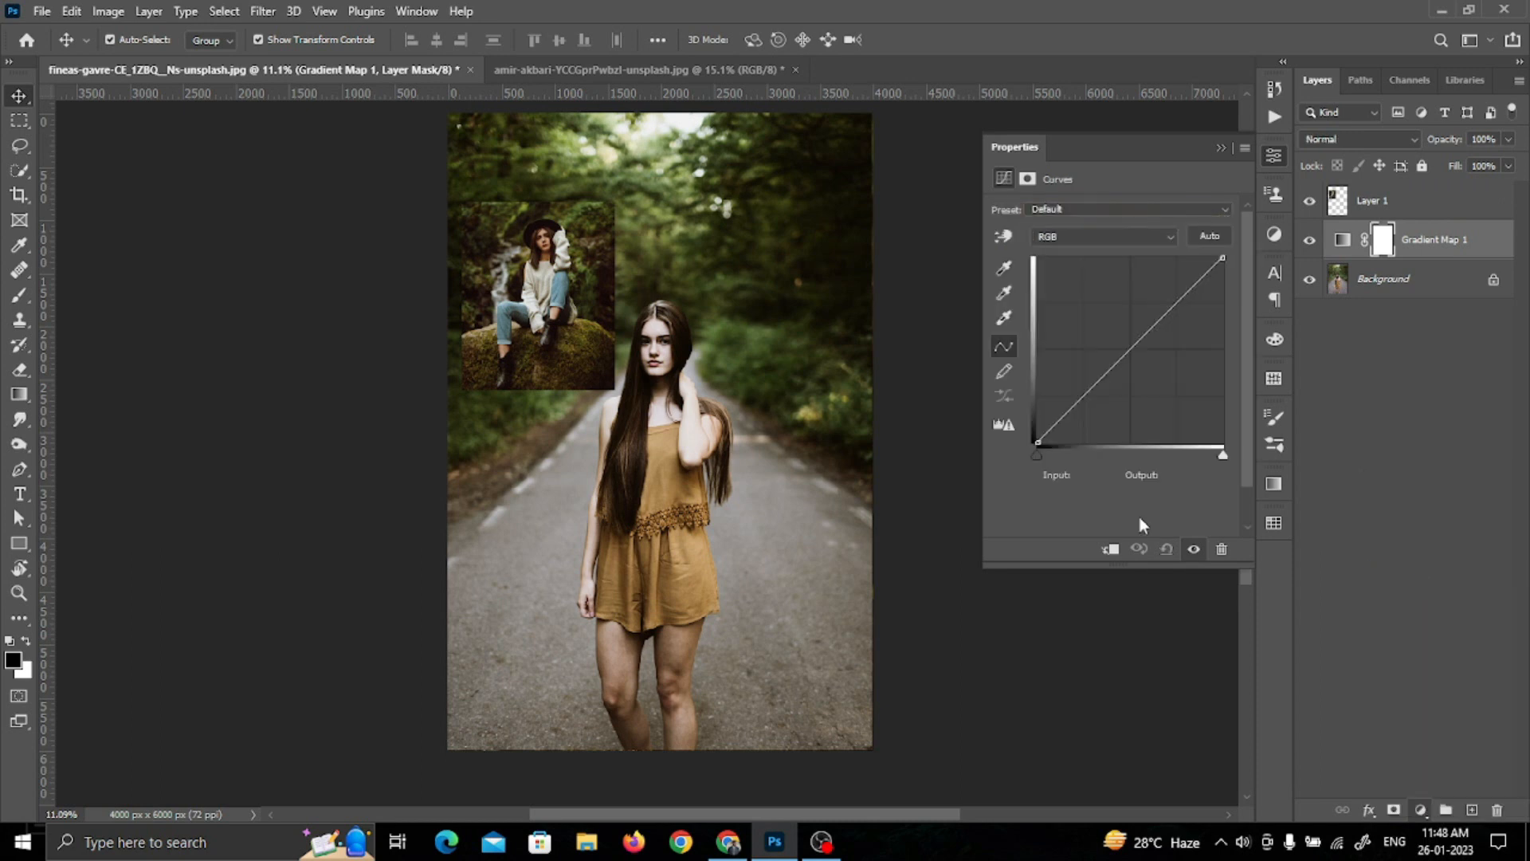
Step: Activate the Curves 1 adjustment itself instead of its layer mask for sampling colors from the reference photo
{"action": "scroll", "coordinate": [581, 295], "scroll_direction": "up", "scroll_amount": 2}
{"action": "scroll", "coordinate": [582, 296], "scroll_direction": "up", "scroll_amount": 3}
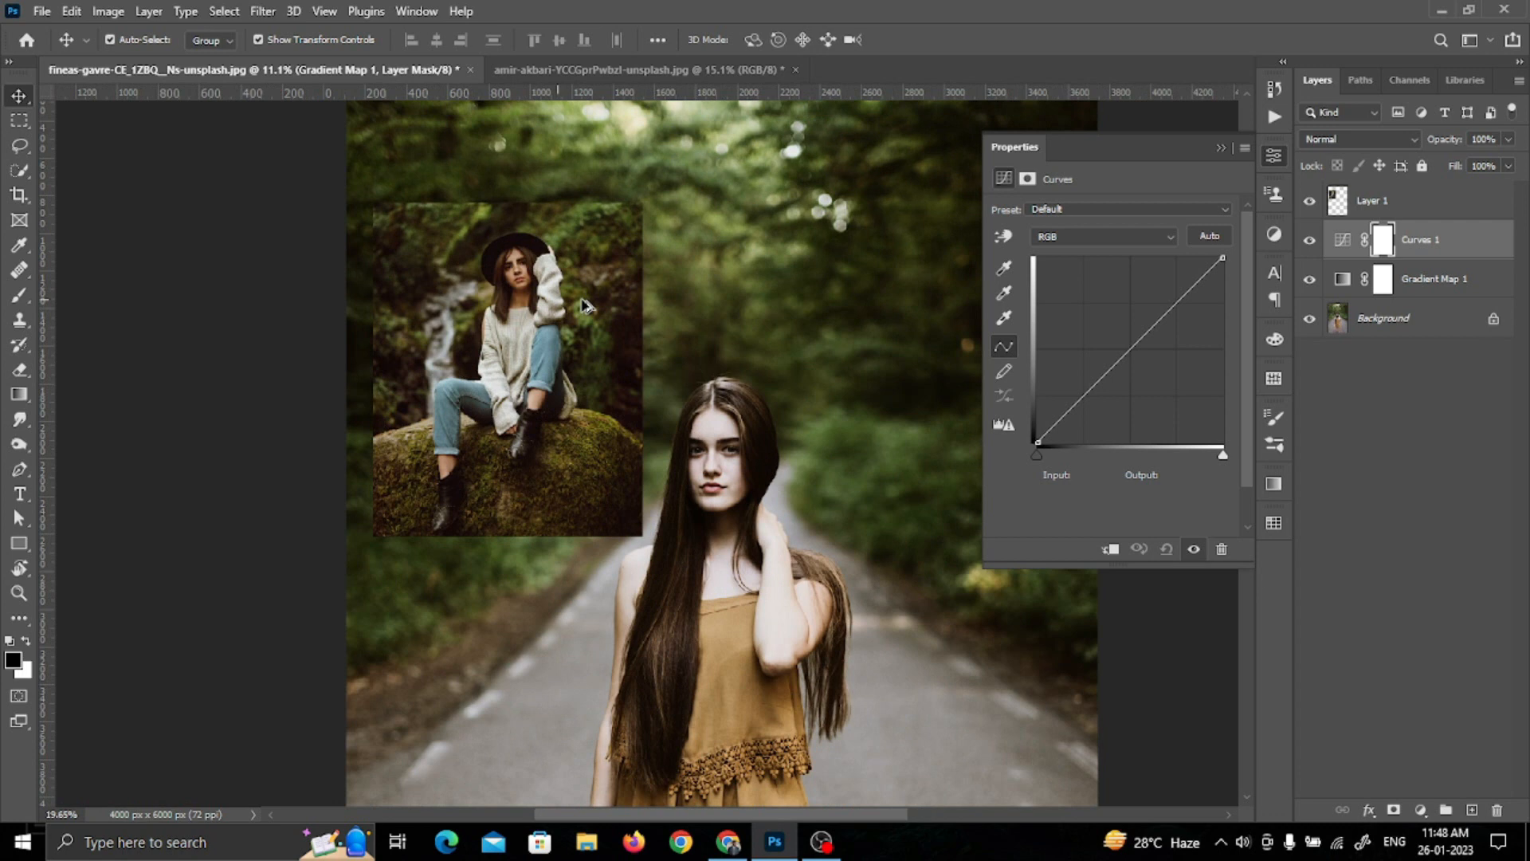
{"action": "scroll", "coordinate": [585, 305], "scroll_direction": "up", "scroll_amount": 3}
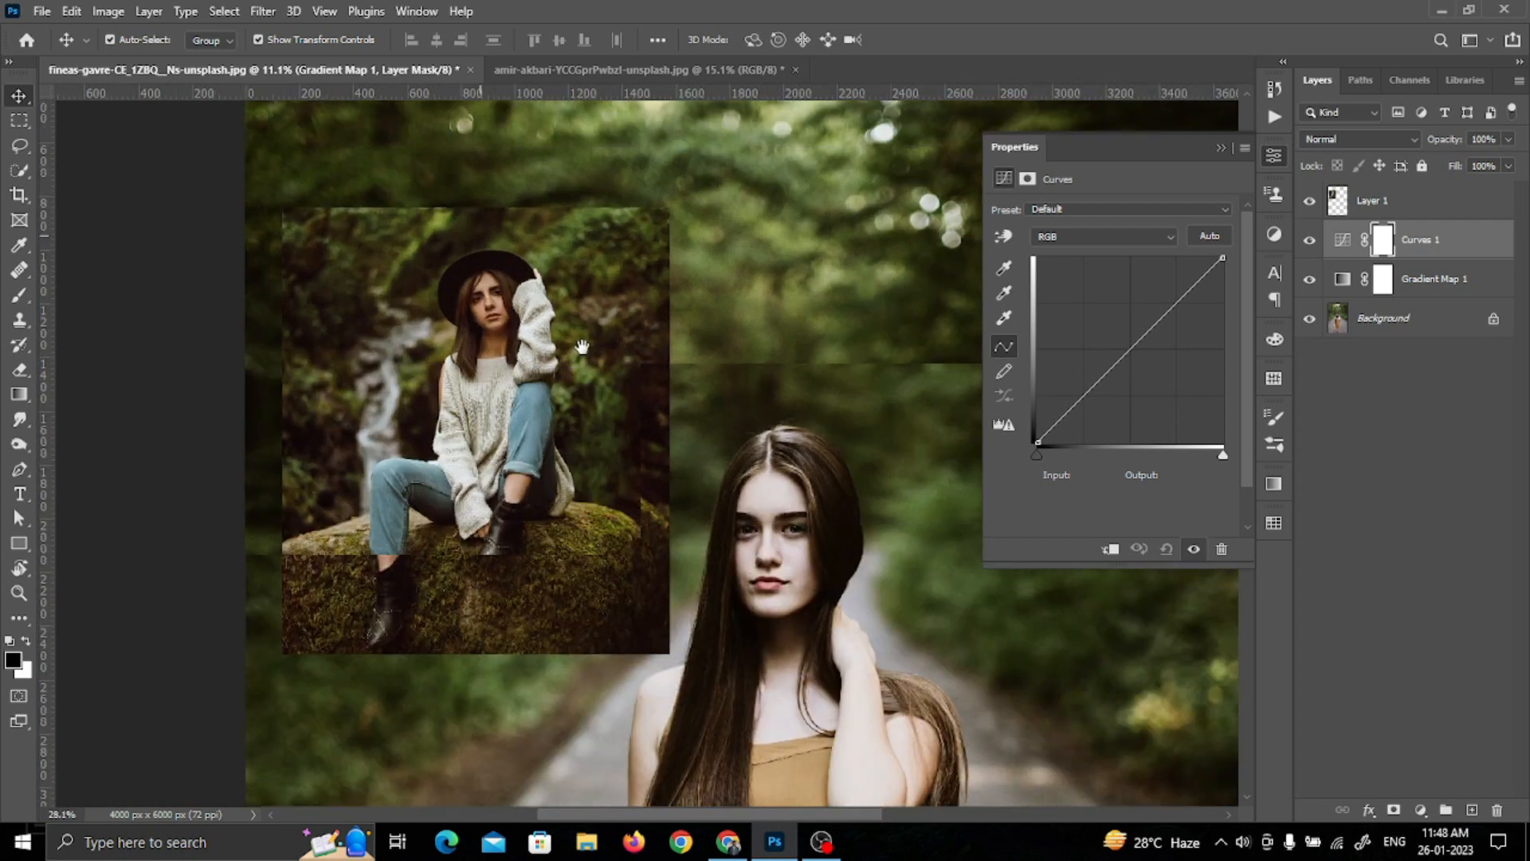
{"action": "scroll", "coordinate": [515, 149], "scroll_direction": "up", "scroll_amount": 4}
{"action": "double_click", "coordinate": [1004, 318]}
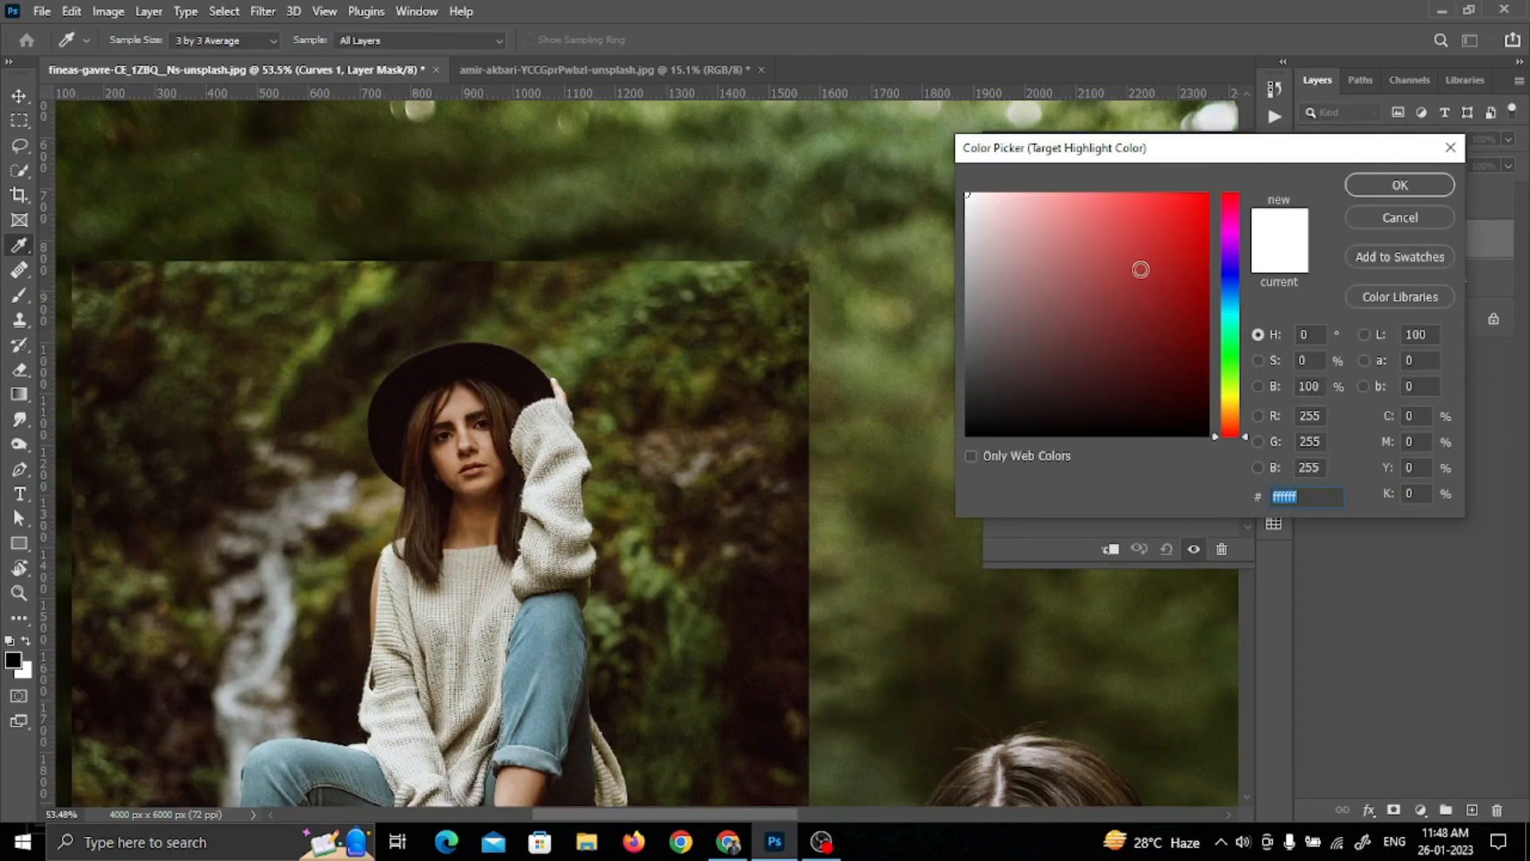
{"action": "left_click", "coordinate": [1393, 218]}
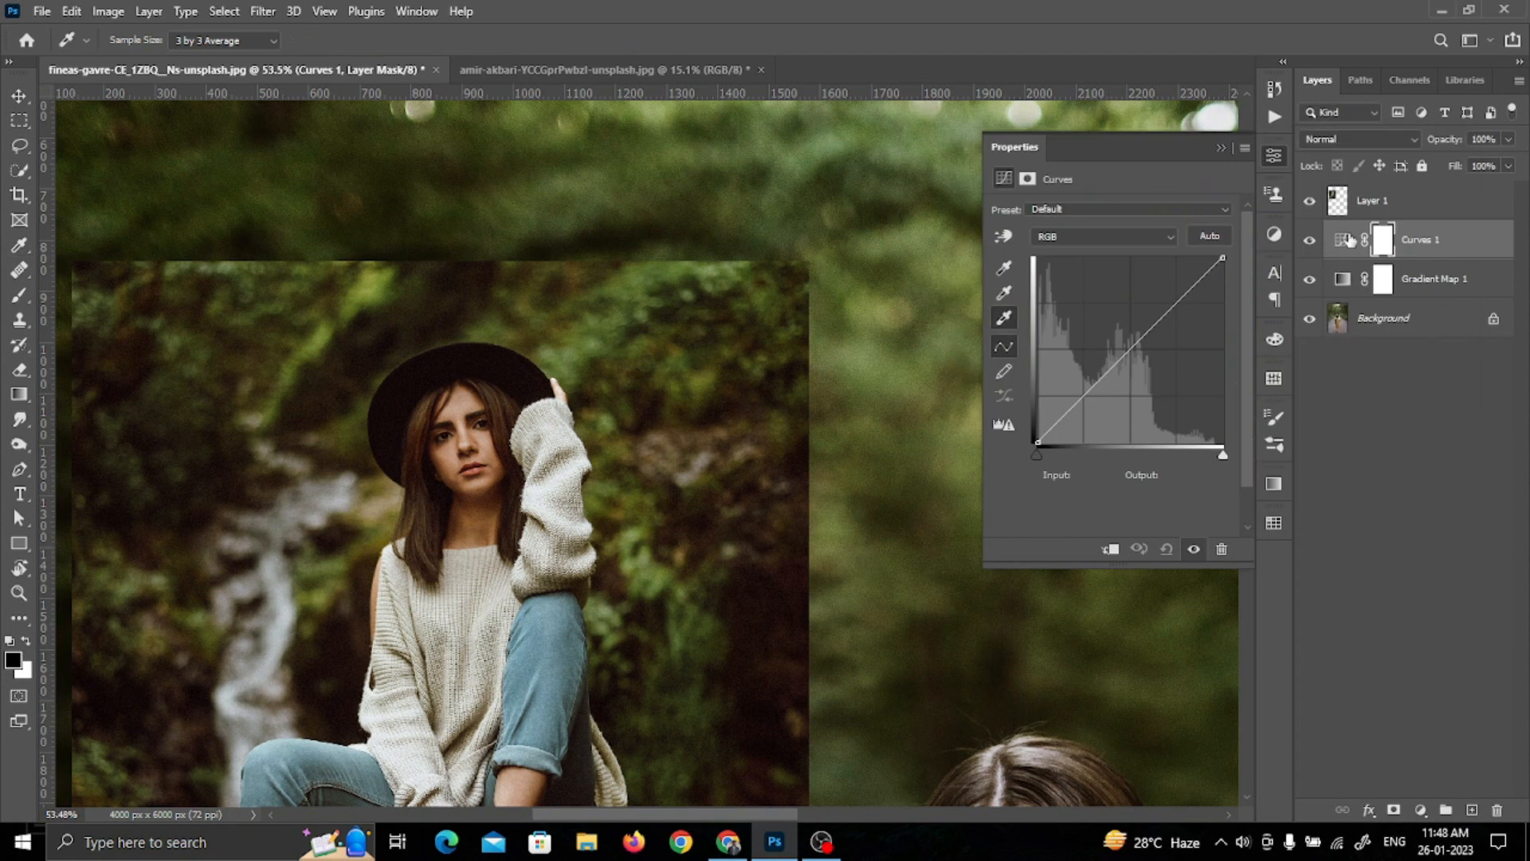
{"action": "double_click", "coordinate": [1346, 239]}
{"action": "left_click", "coordinate": [1344, 249]}
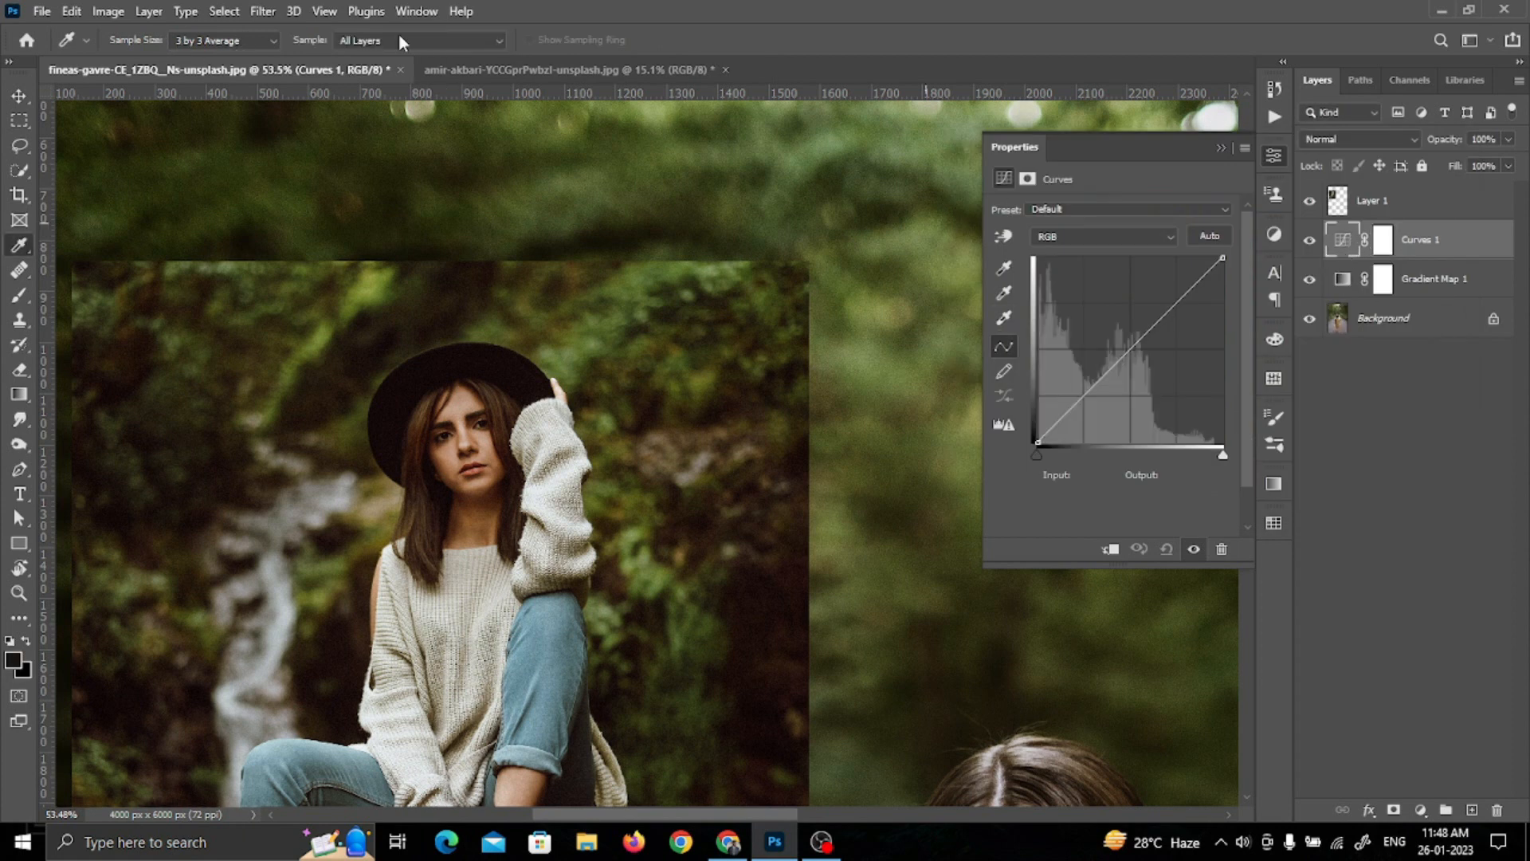
Step: Set the Curves target highlight color to dee2e2 sampled from the reference sweater sleeve, without saving it as a default
{"action": "double_click", "coordinate": [1003, 318]}
{"action": "left_click", "coordinate": [484, 436]}
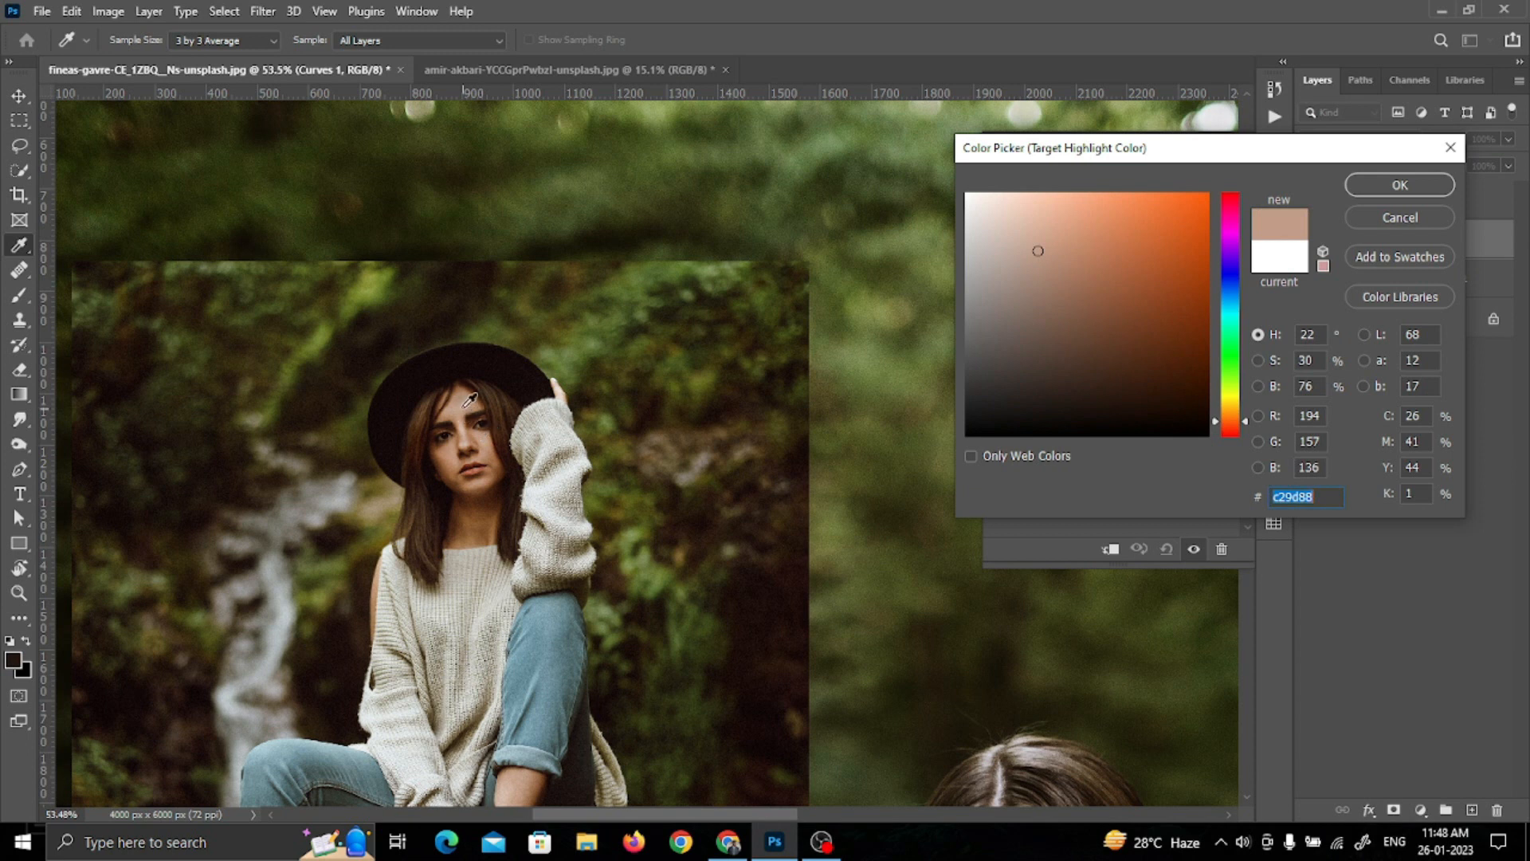
{"action": "left_click", "coordinate": [461, 404]}
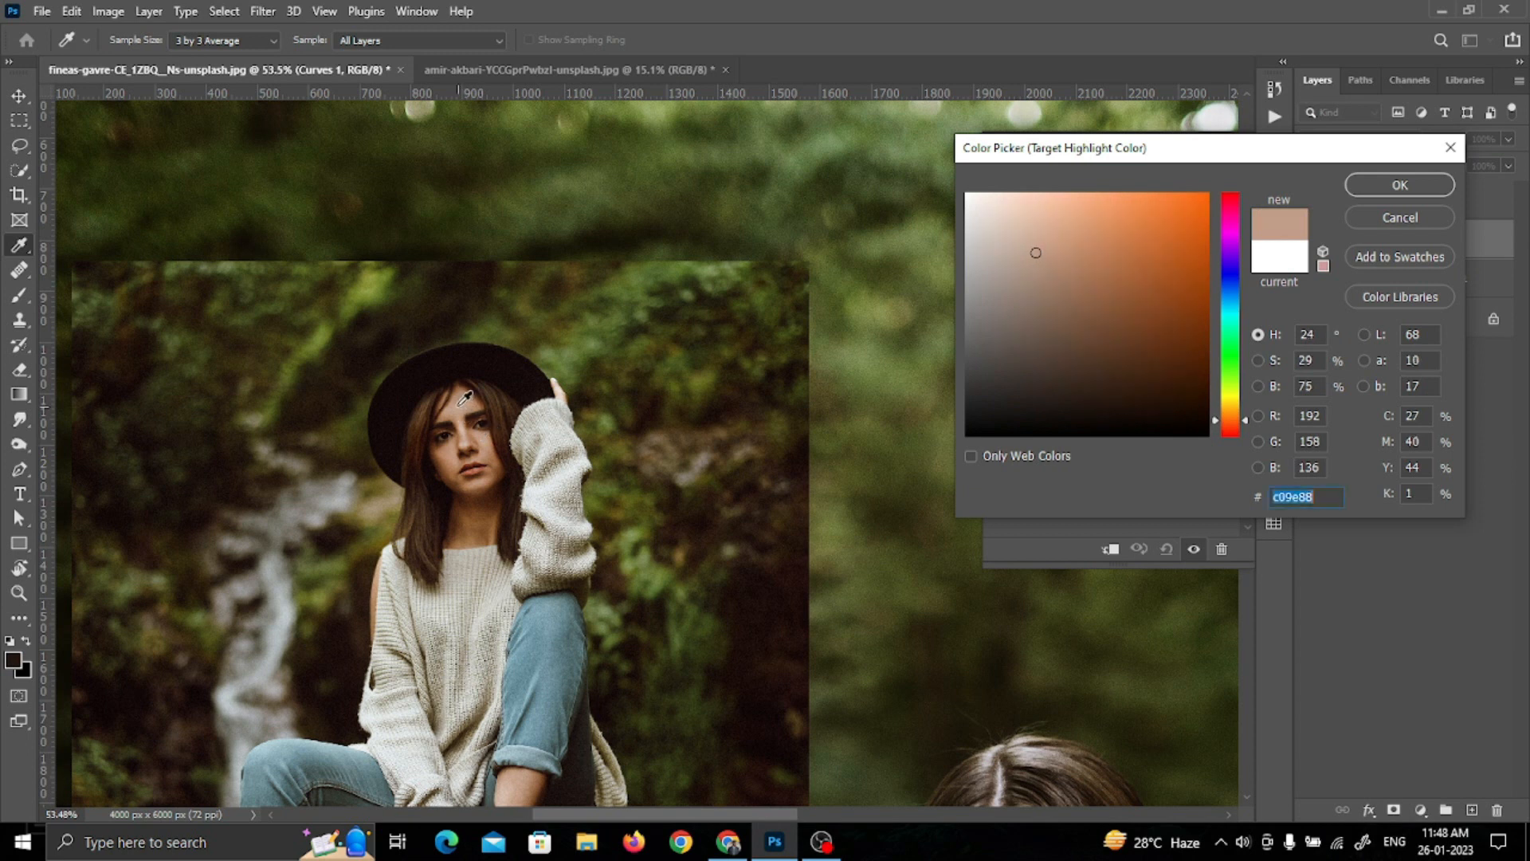
{"action": "left_click", "coordinate": [567, 471]}
{"action": "left_click", "coordinate": [563, 470]}
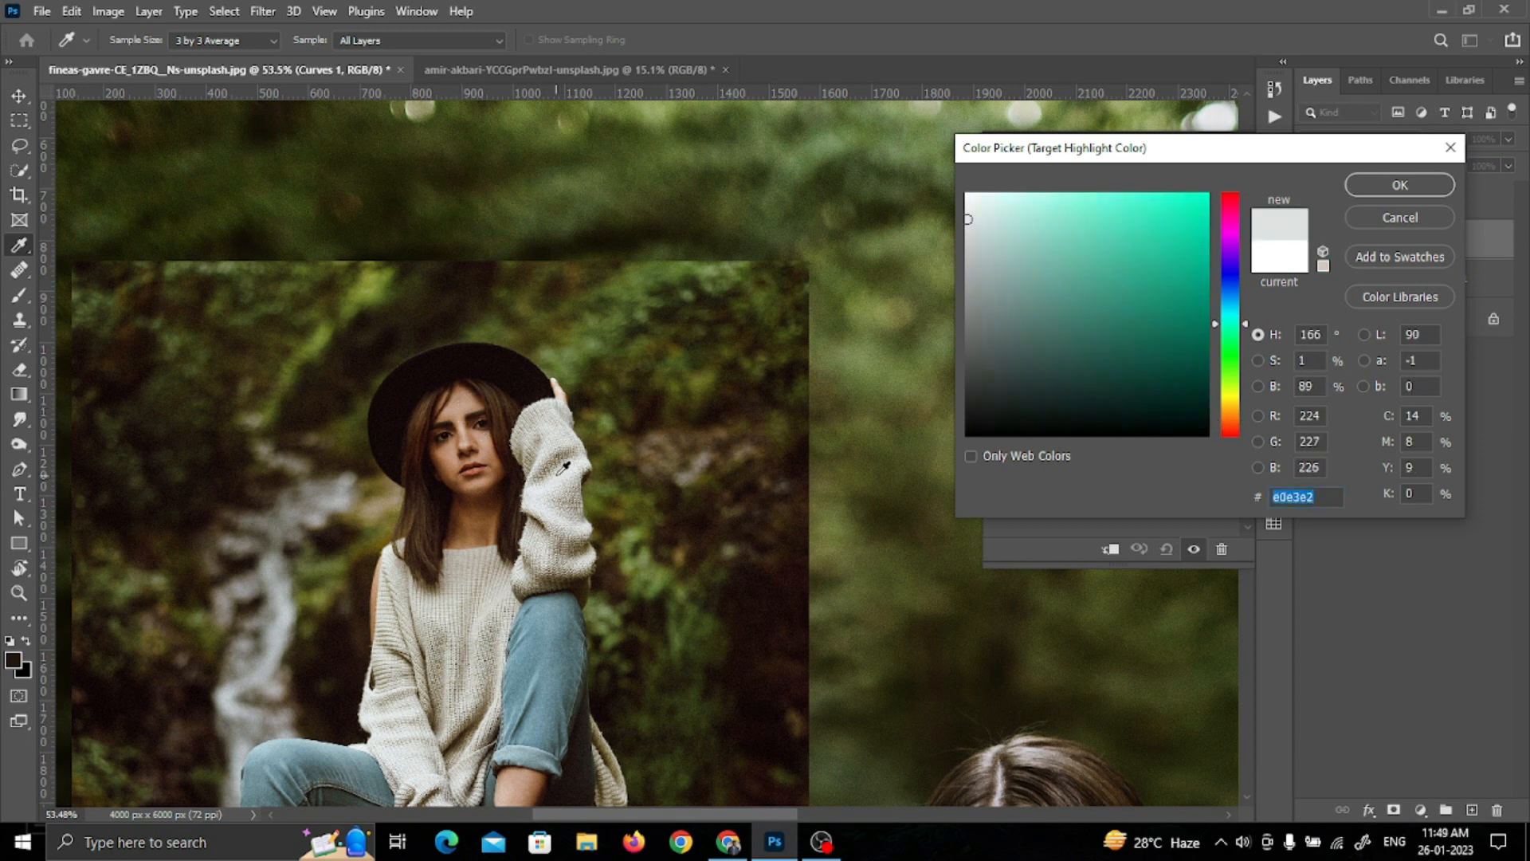
{"action": "left_click", "coordinate": [564, 472]}
{"action": "left_click", "coordinate": [1401, 188]}
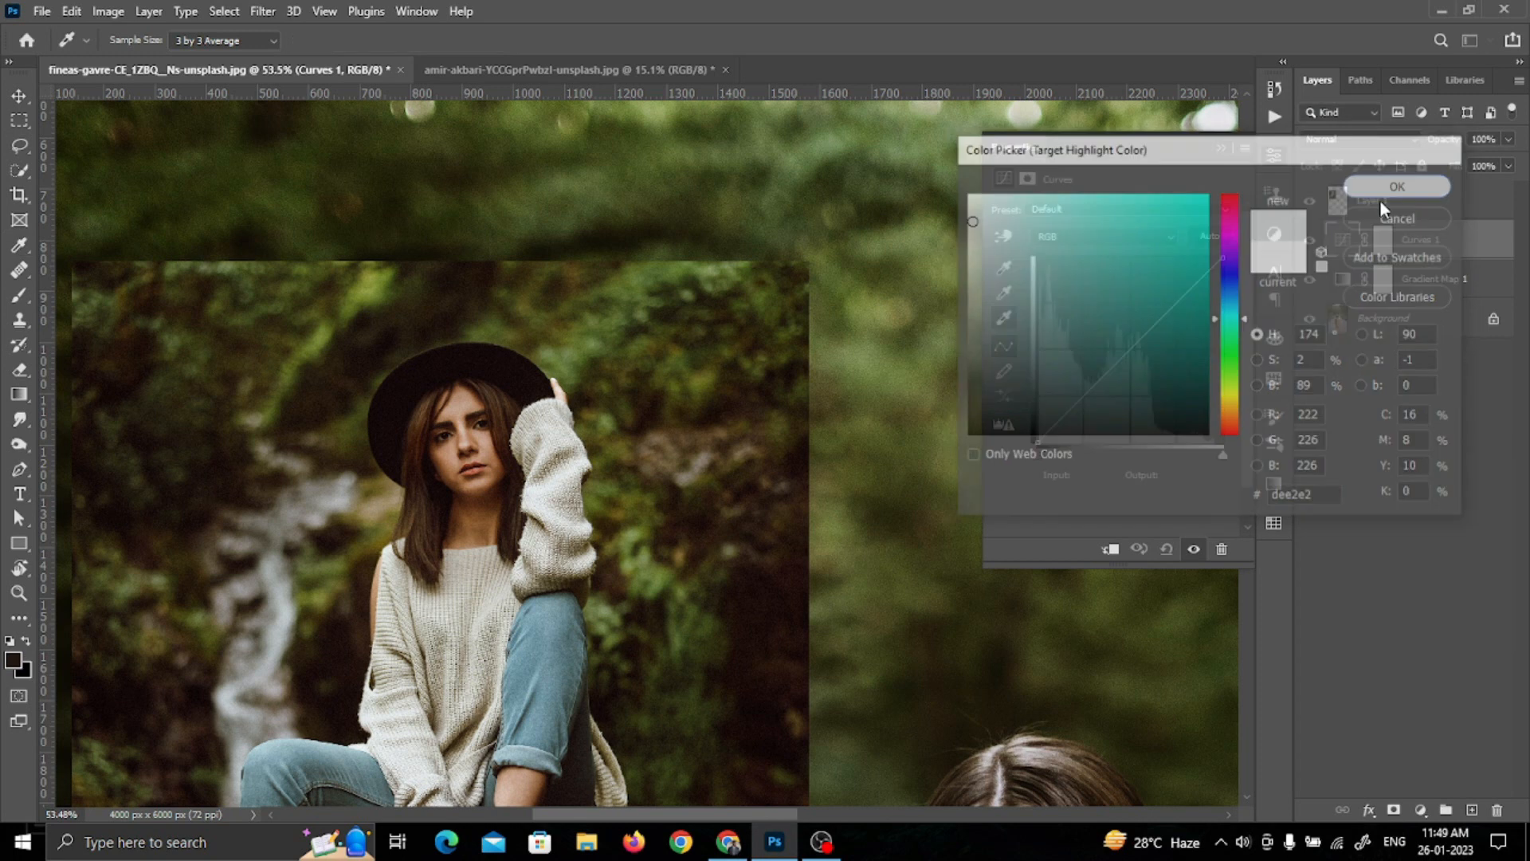
{"action": "left_click", "coordinate": [757, 319]}
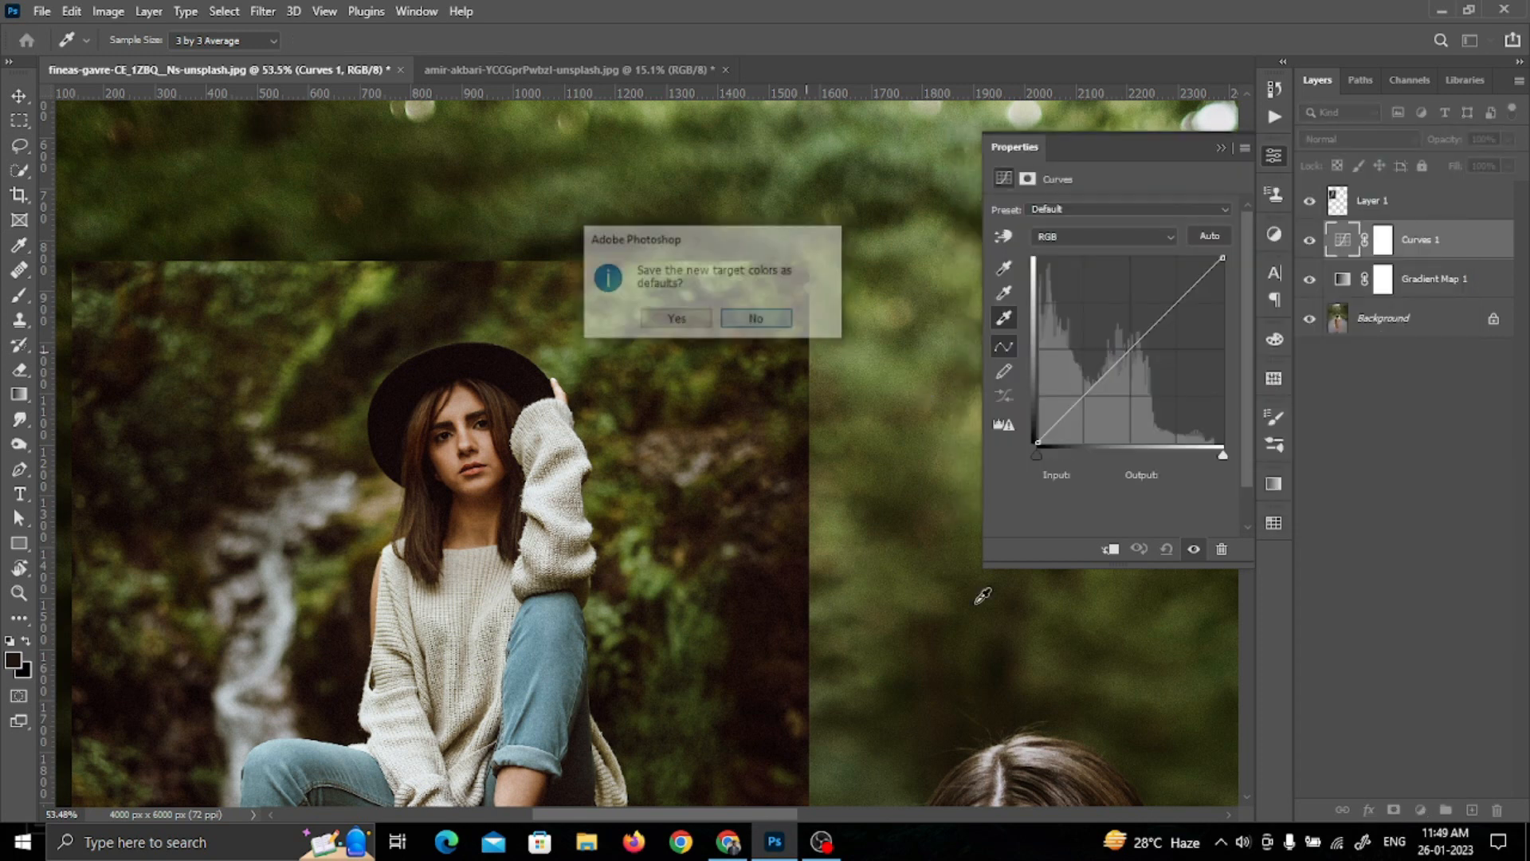
Step: Set the Curves target highlight color to a variation of the reference forehead tone c29c87, decline saving defaults, and apply it to the main woman's forehead
{"action": "scroll", "coordinate": [981, 591], "scroll_direction": "down", "scroll_amount": 2}
{"action": "scroll", "coordinate": [983, 595], "scroll_direction": "down", "scroll_amount": 4}
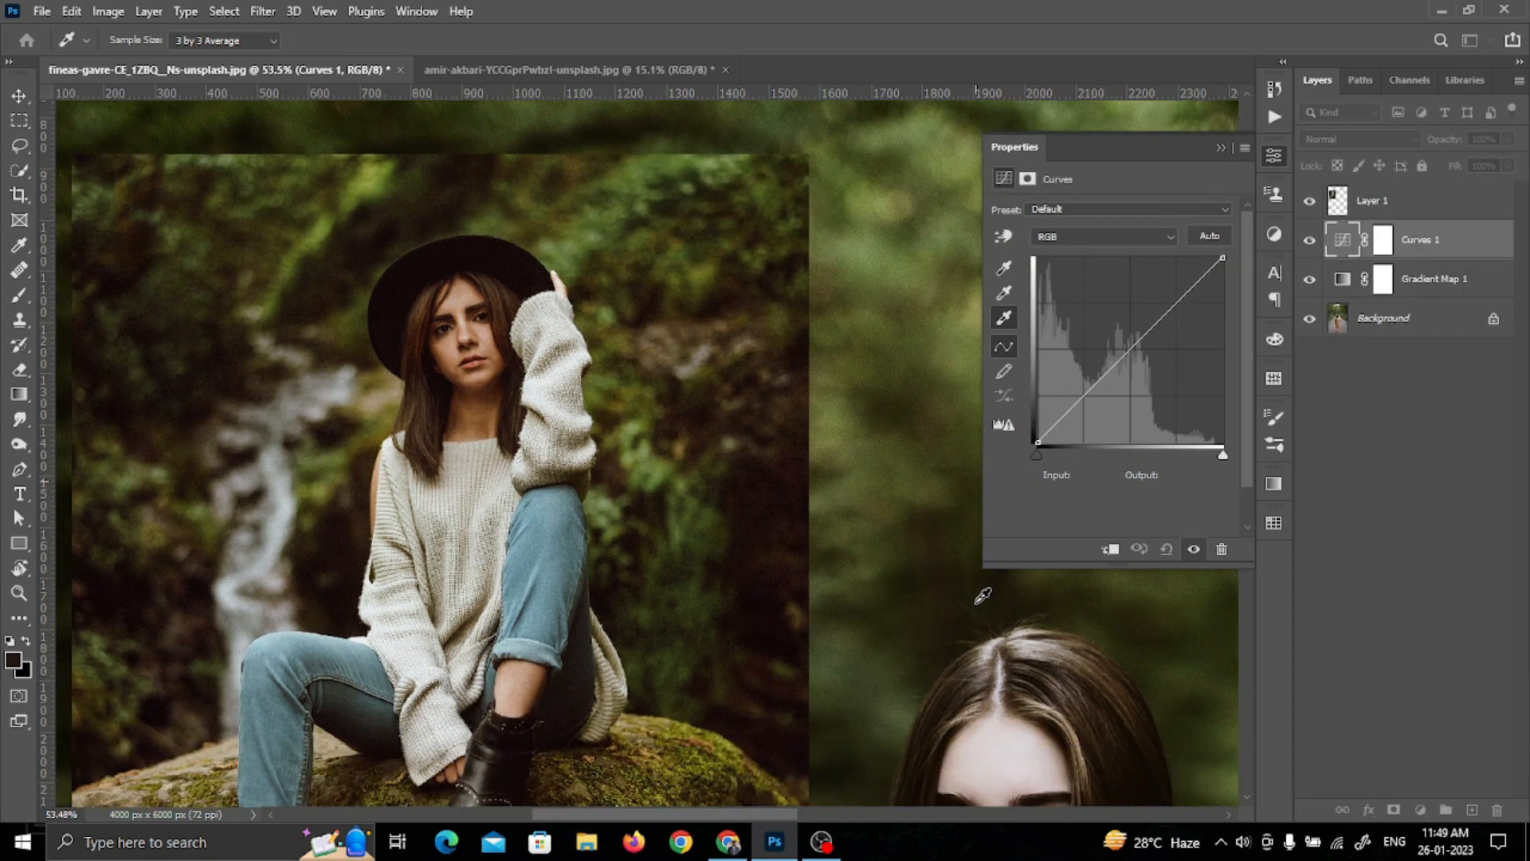
{"action": "scroll", "coordinate": [978, 595], "scroll_direction": "down", "scroll_amount": 2}
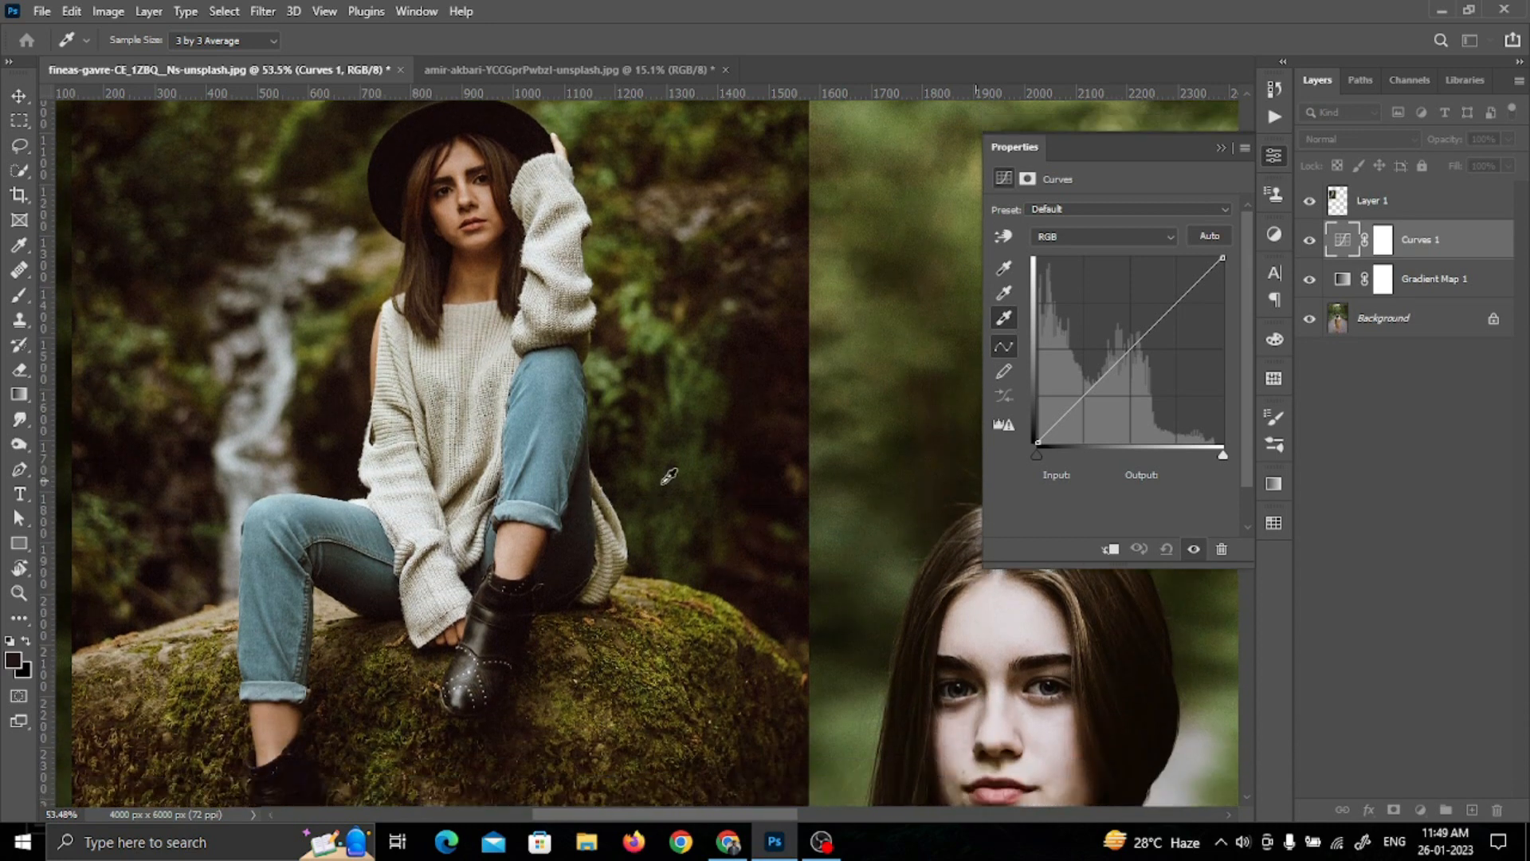
{"action": "double_click", "coordinate": [1003, 319]}
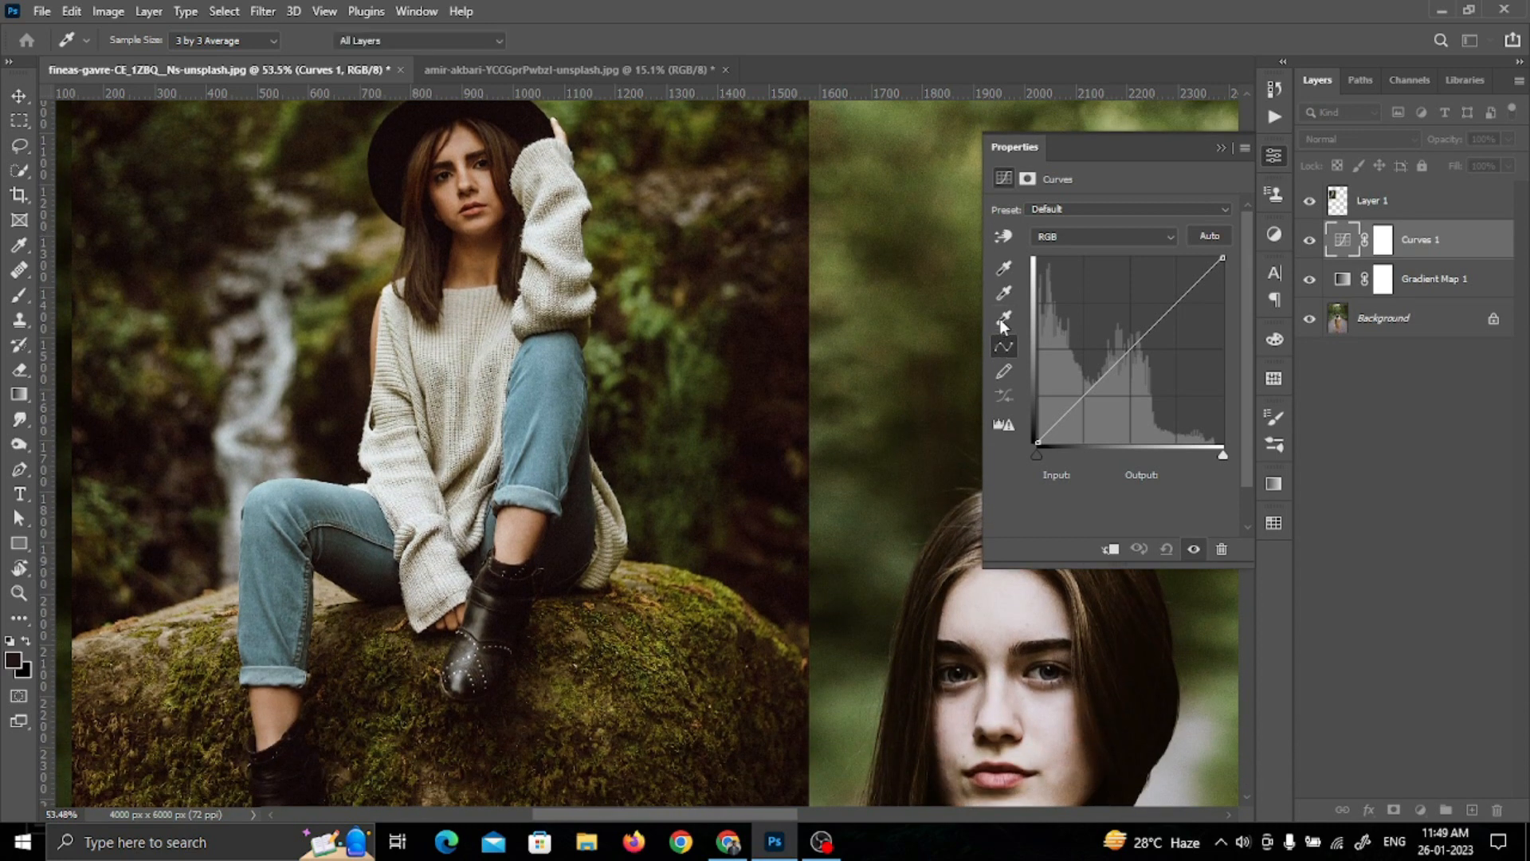
{"action": "left_click", "coordinate": [463, 140]}
{"action": "left_click", "coordinate": [467, 135]}
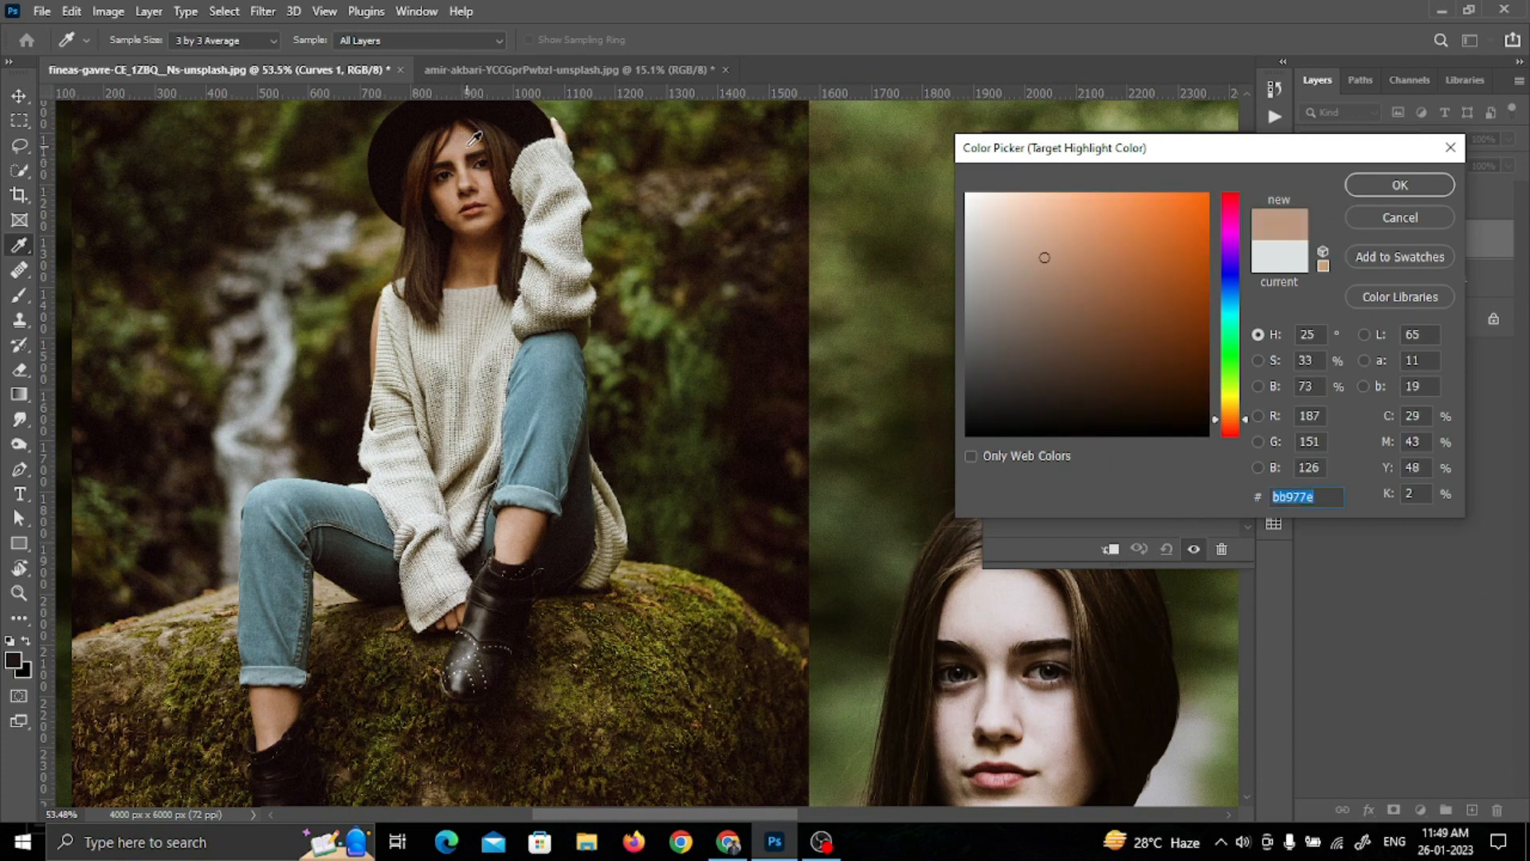
{"action": "left_click", "coordinate": [470, 133]}
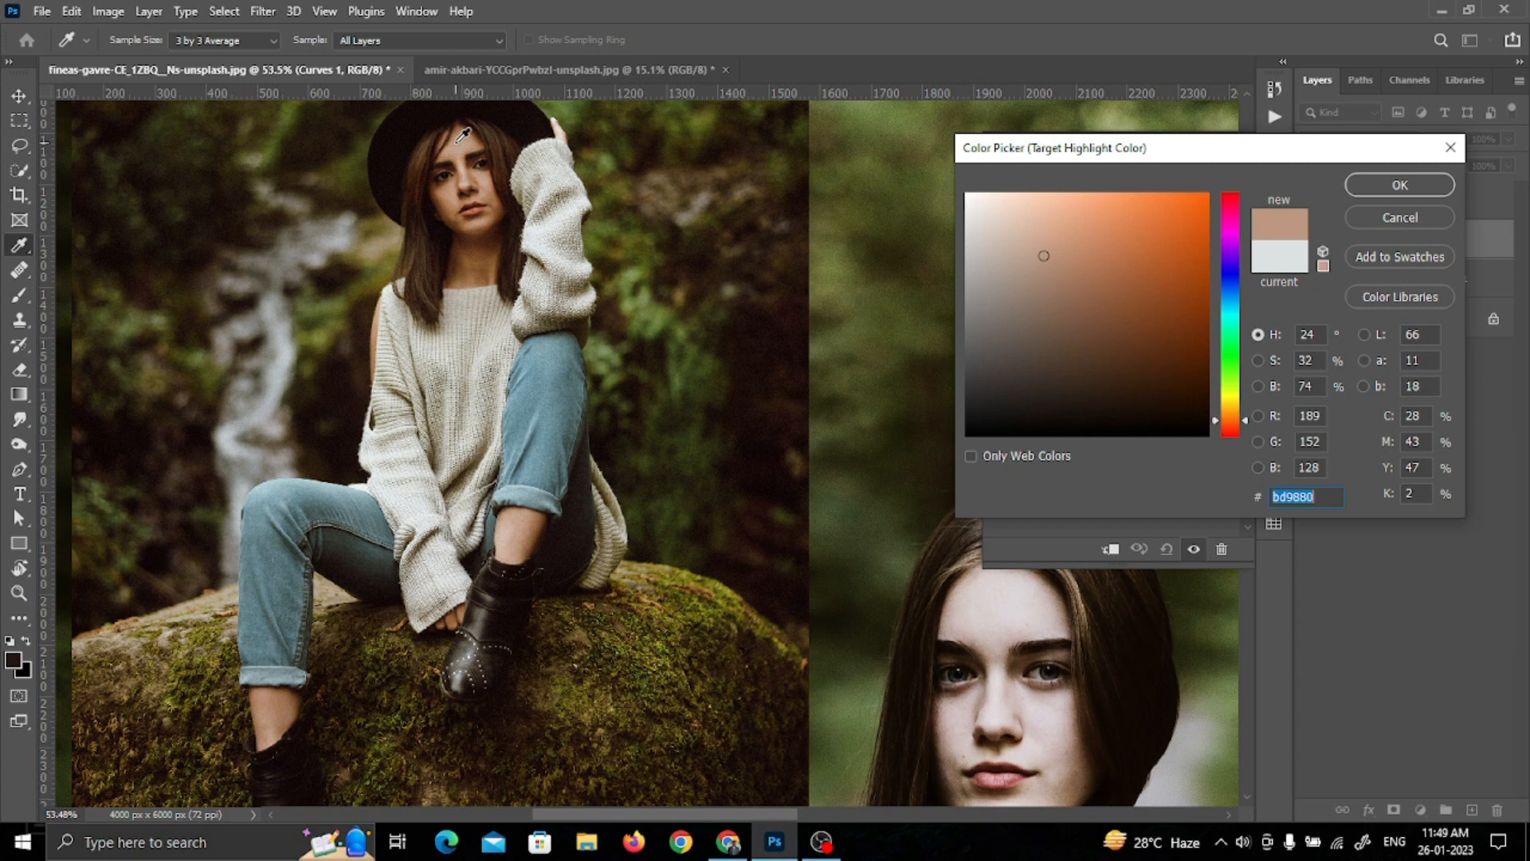
{"action": "left_click", "coordinate": [488, 175]}
{"action": "left_click", "coordinate": [1038, 239]}
{"action": "left_click", "coordinate": [1371, 191]}
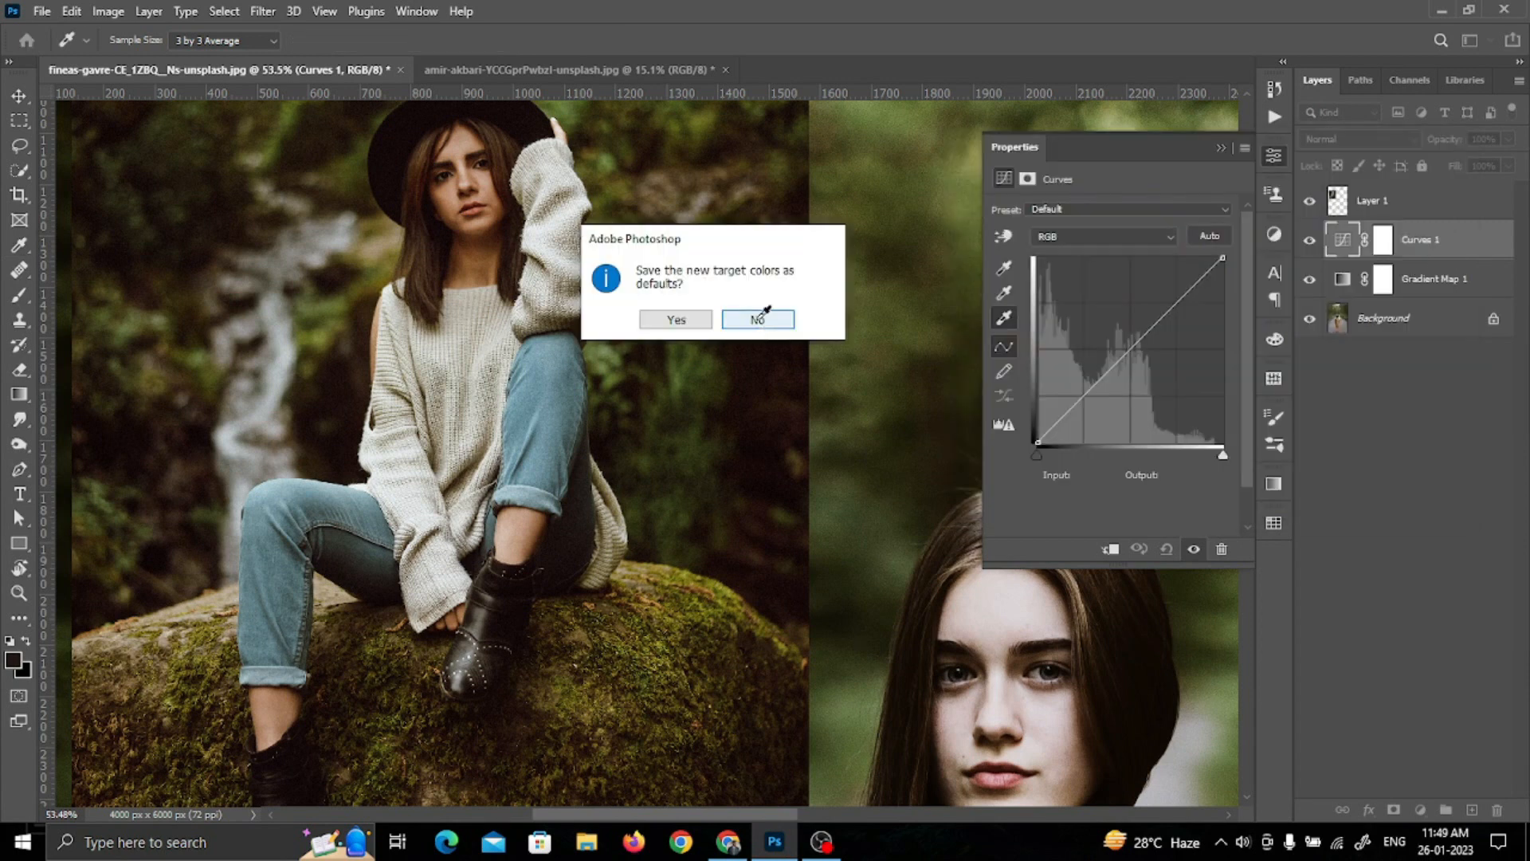
{"action": "left_click", "coordinate": [758, 319]}
{"action": "left_click", "coordinate": [1011, 593]}
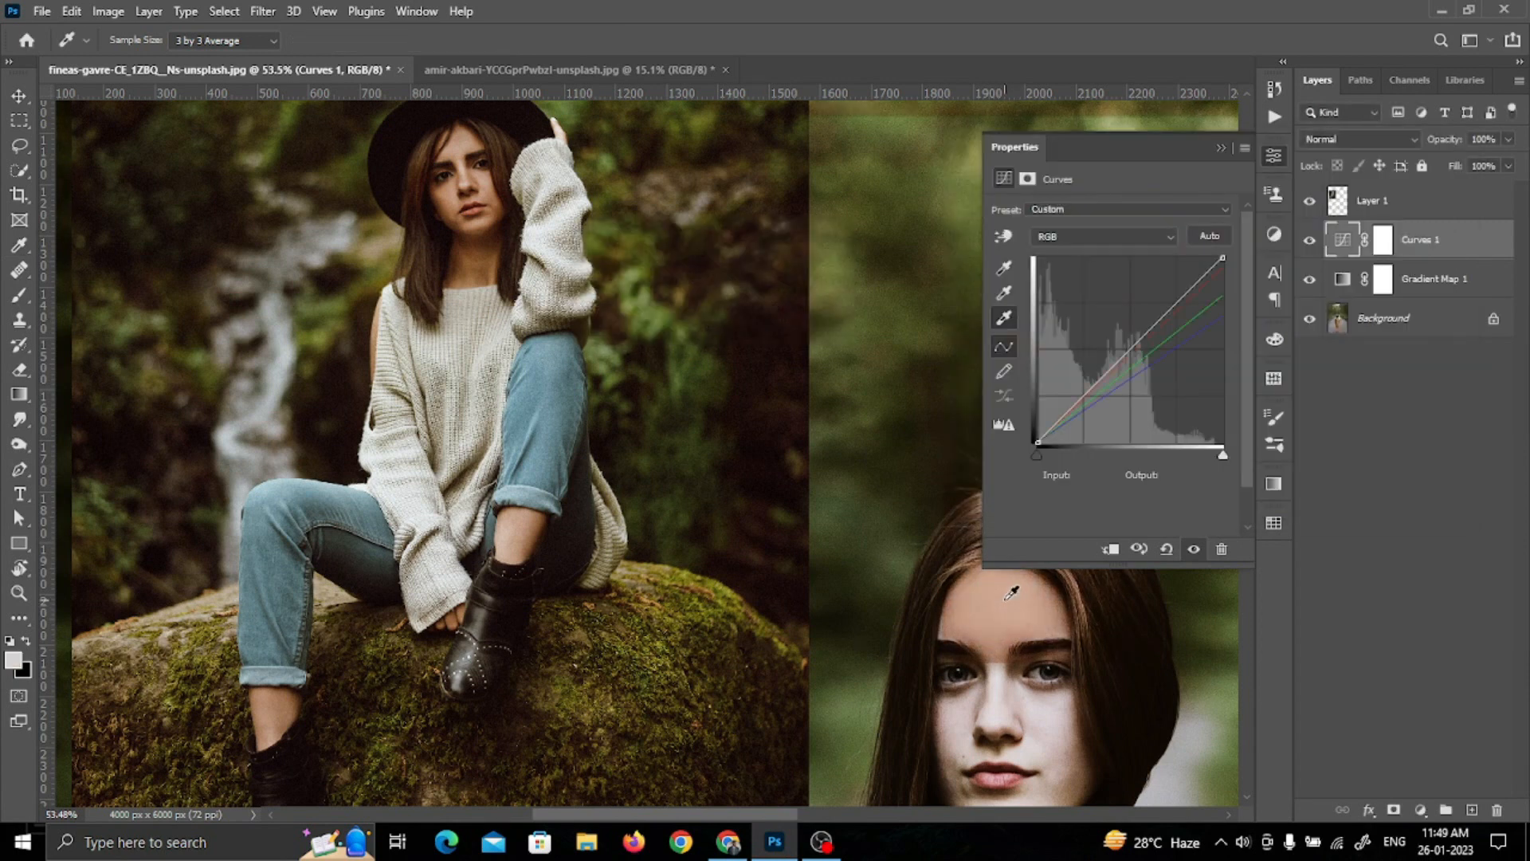
Step: Set the Curves target midtone color to ad7851 from the reference face, decline saving defaults, and apply it to the main woman's shaded cheek
{"action": "left_click", "coordinate": [1005, 294]}
{"action": "double_click", "coordinate": [1005, 294]}
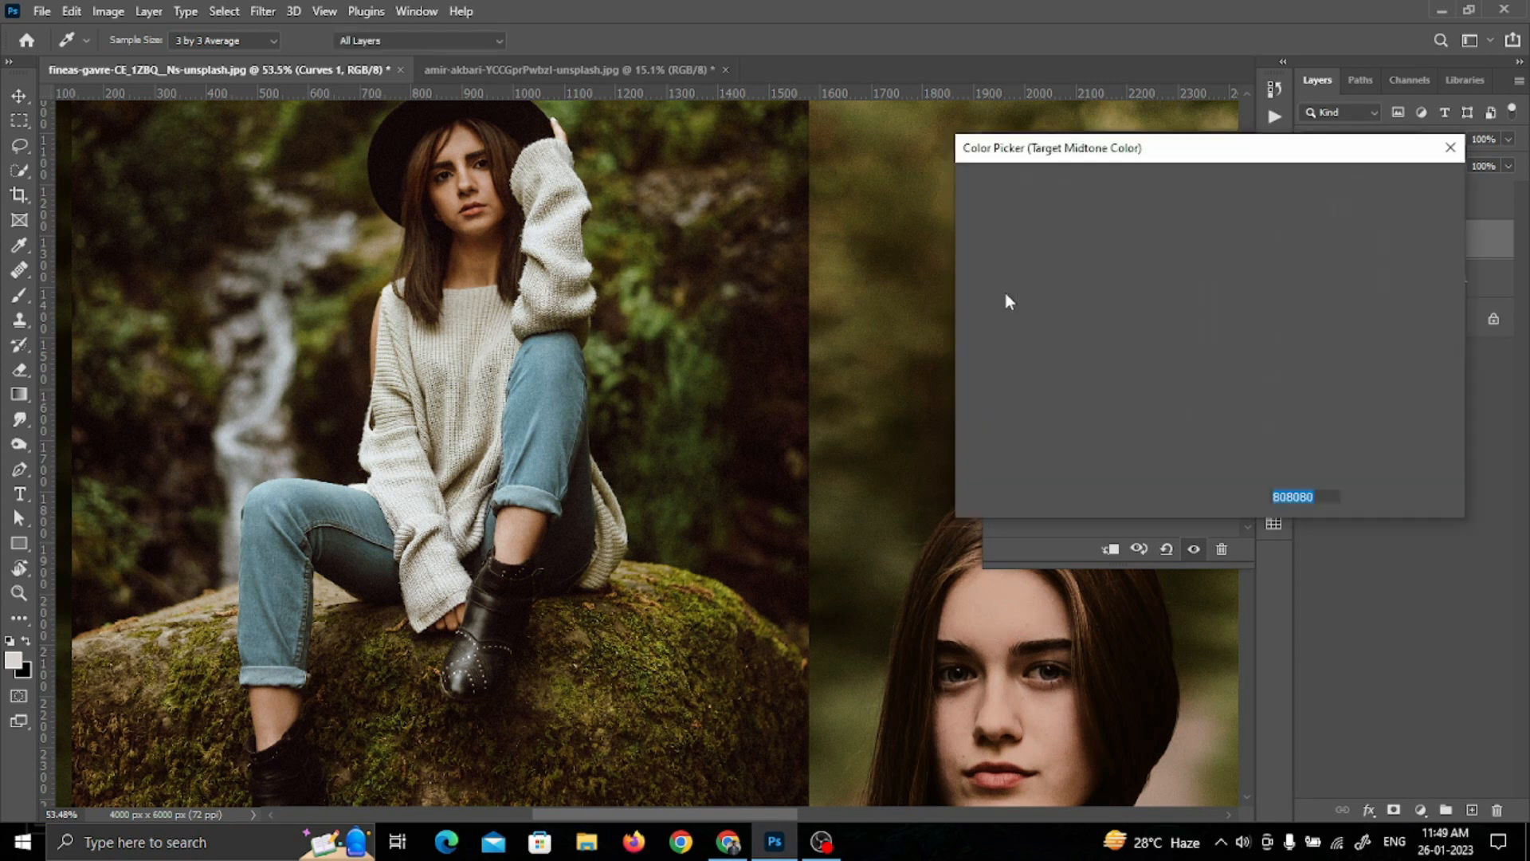
{"action": "left_click", "coordinate": [443, 204]}
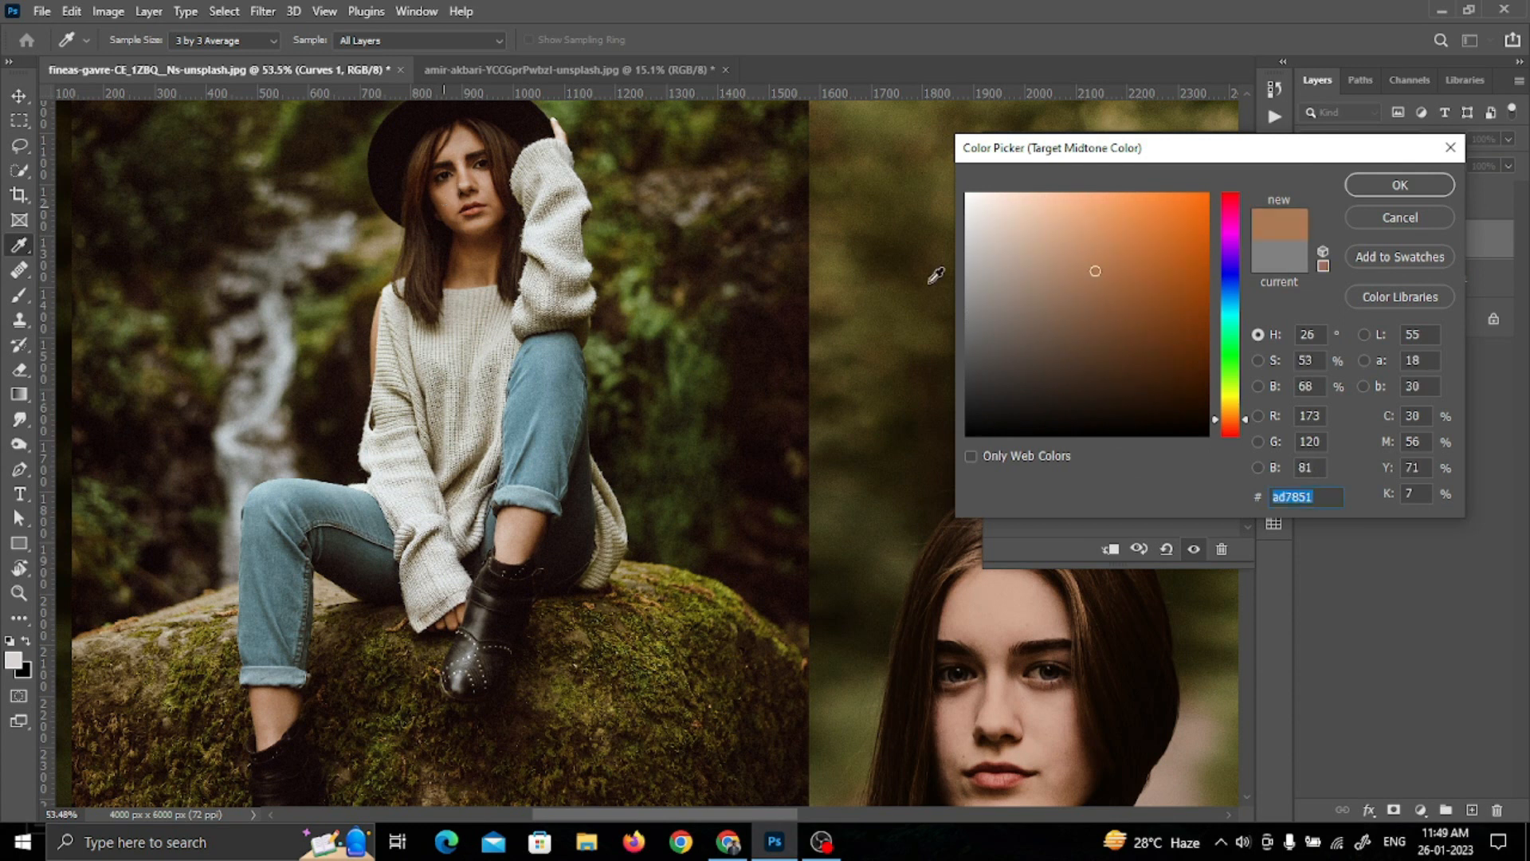
{"action": "left_click", "coordinate": [1378, 188]}
{"action": "left_click", "coordinate": [777, 321]}
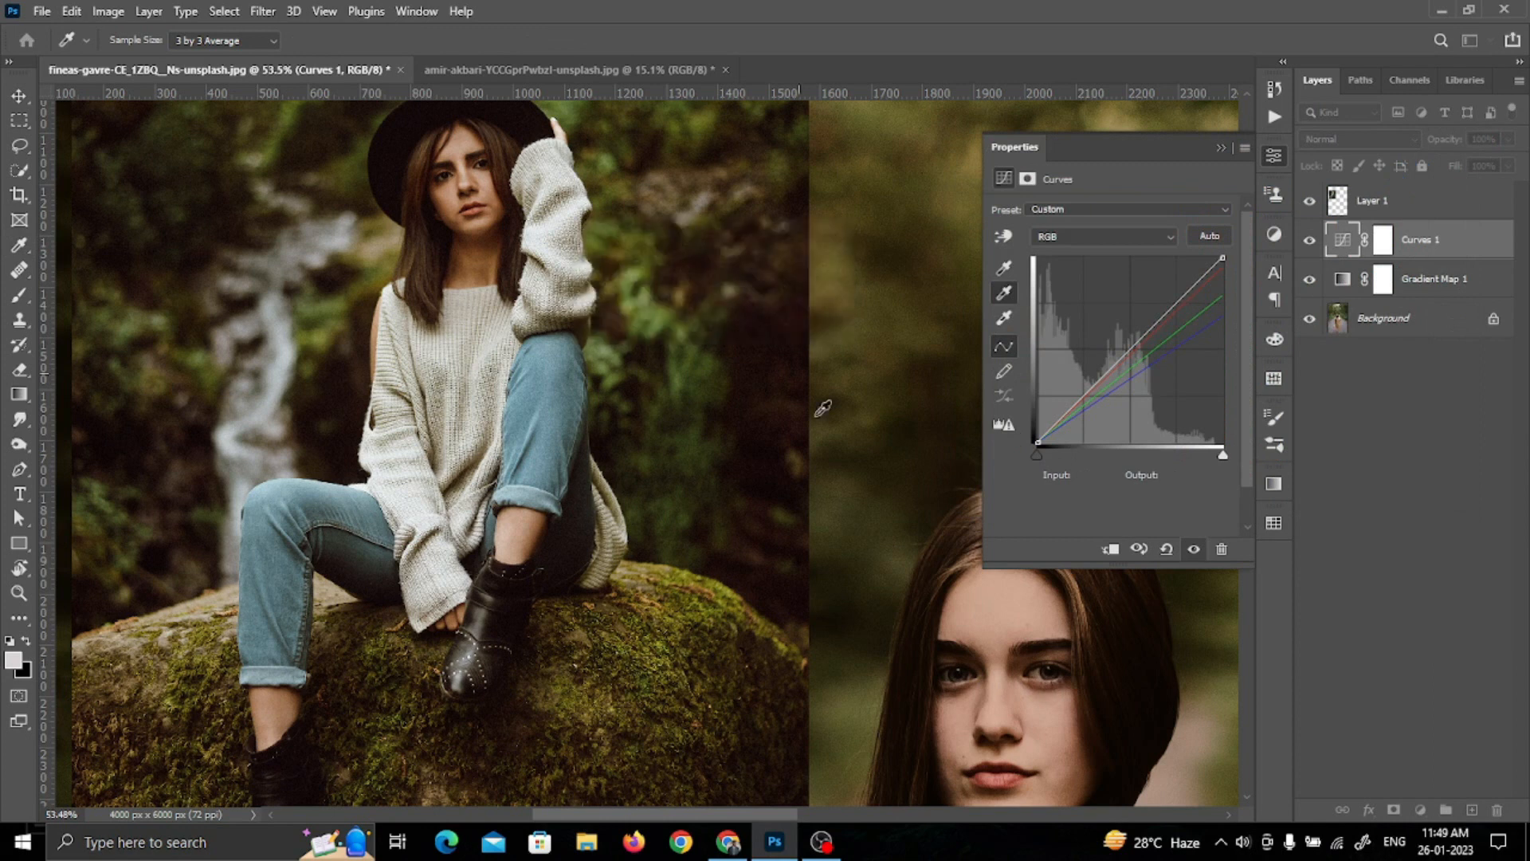
{"action": "scroll", "coordinate": [1092, 729], "scroll_direction": "down", "scroll_amount": 2}
{"action": "scroll", "coordinate": [1068, 732], "scroll_direction": "down", "scroll_amount": 3}
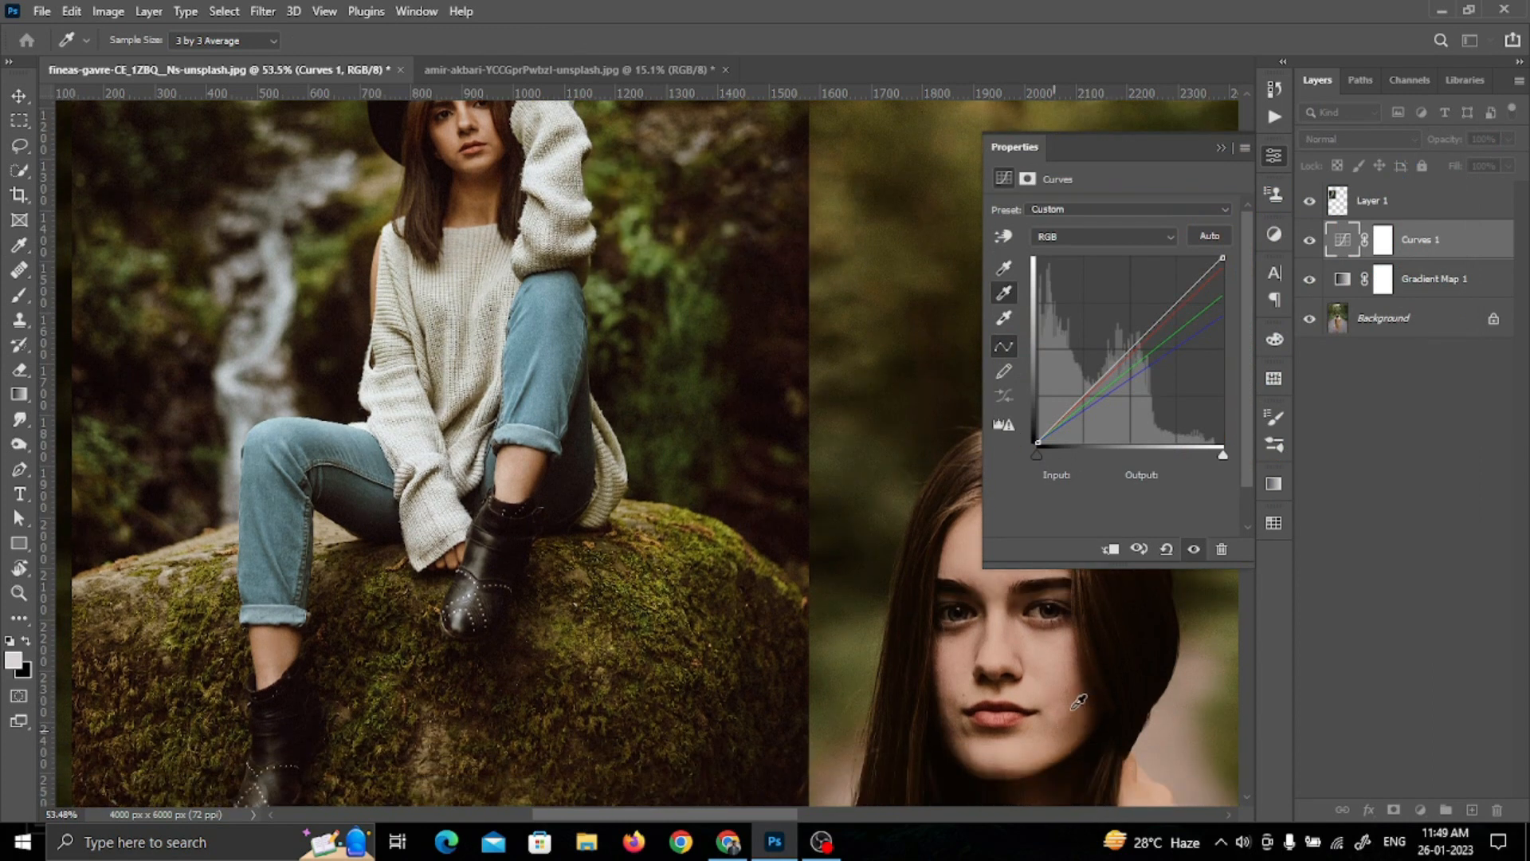
{"action": "left_click", "coordinate": [1066, 718]}
Step: Set the Curves target shadow color to 170b0b from the reference hat, decline saving defaults, and apply it to the dark hair beside the main woman's neck
{"action": "scroll", "coordinate": [799, 566], "scroll_direction": "up", "scroll_amount": 4}
{"action": "scroll", "coordinate": [979, 292], "scroll_direction": "up", "scroll_amount": 2}
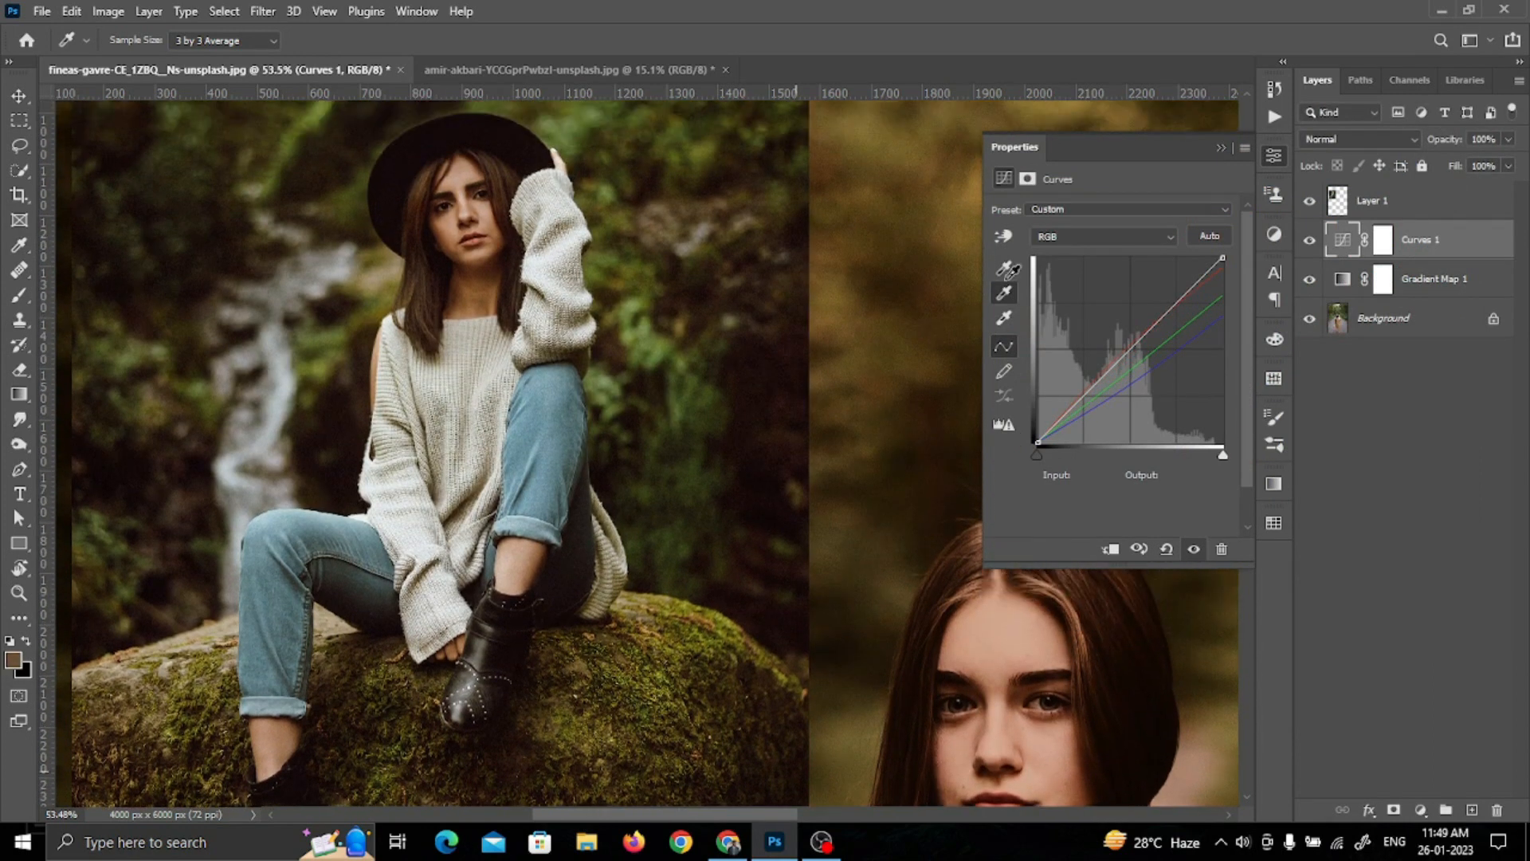
{"action": "double_click", "coordinate": [1004, 269]}
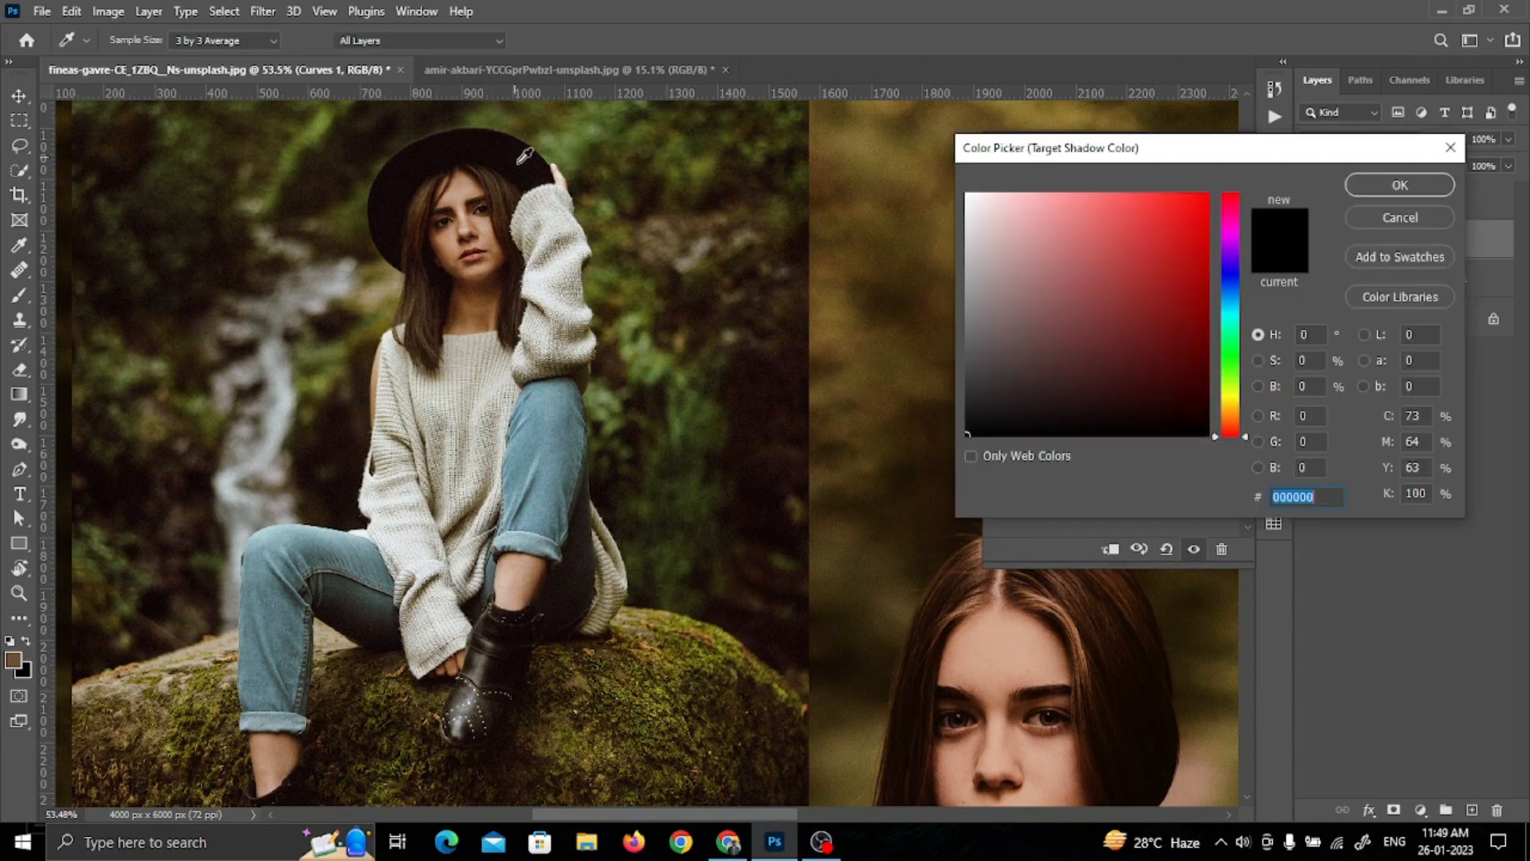
{"action": "left_click", "coordinate": [522, 150]}
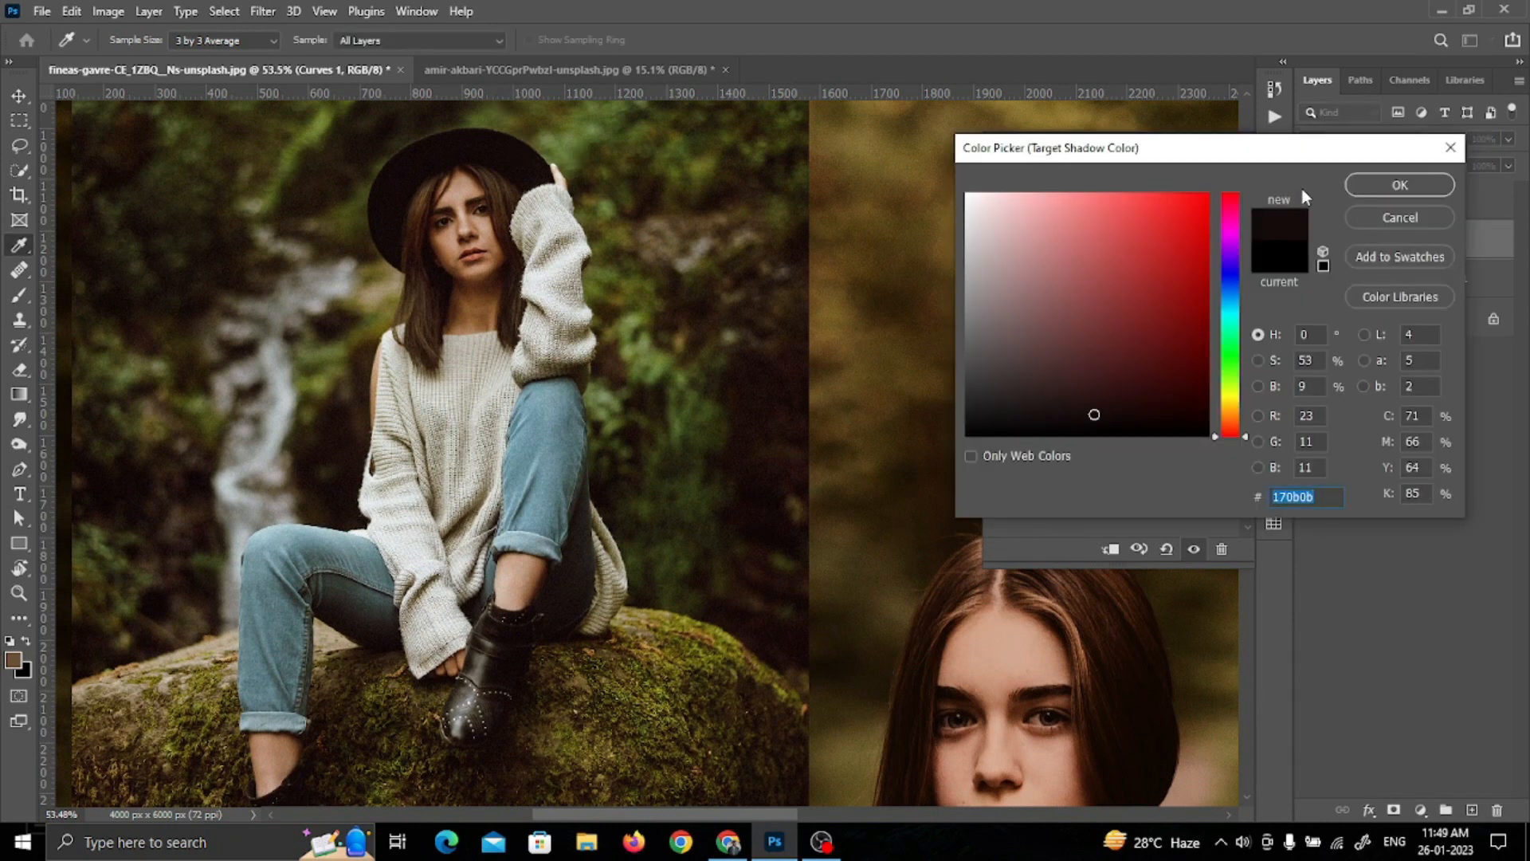
{"action": "left_click", "coordinate": [1370, 185]}
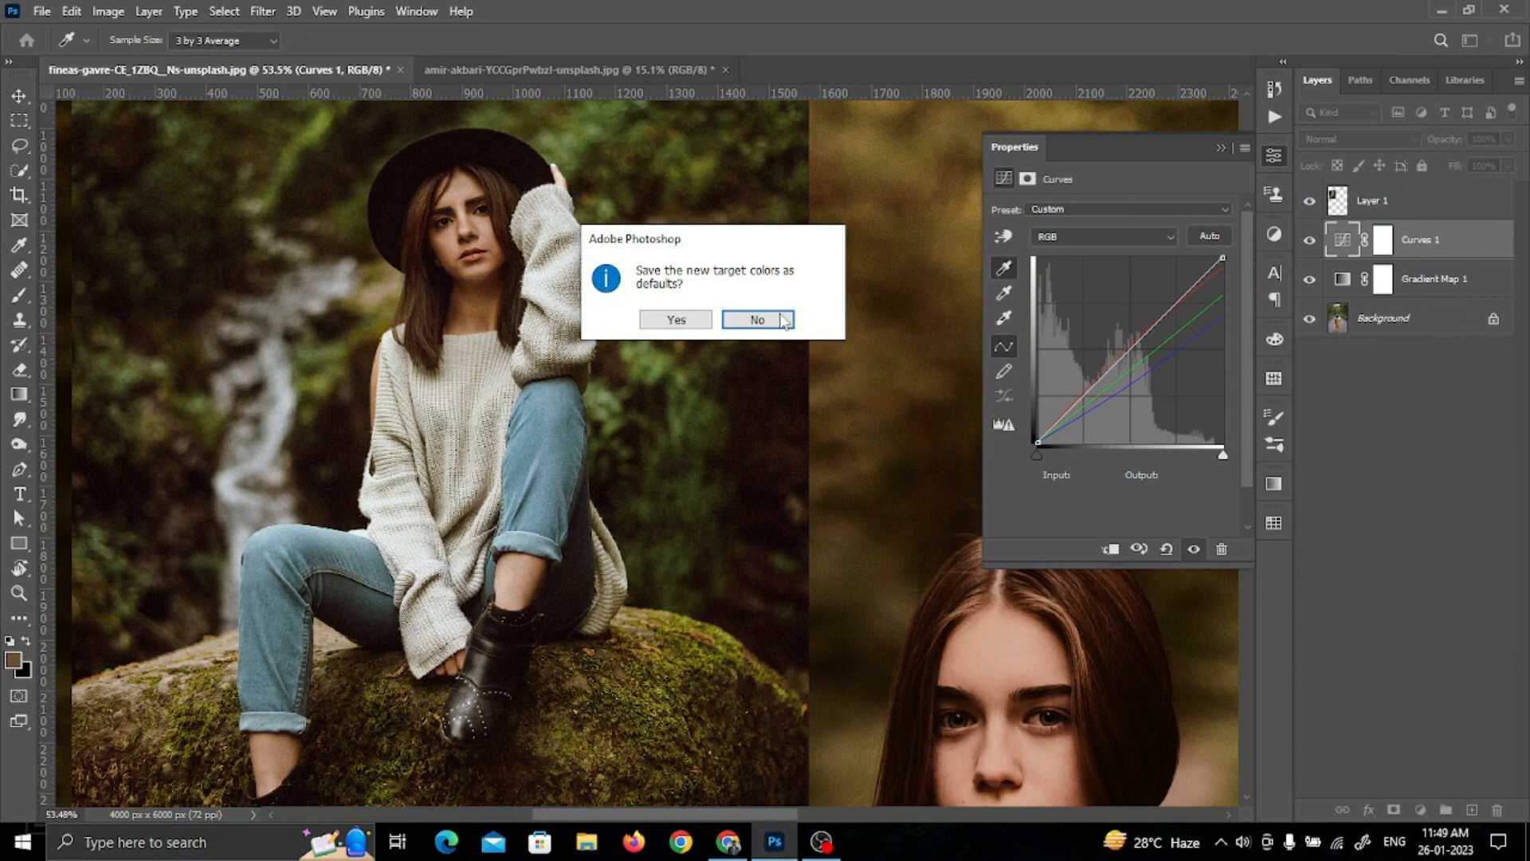
{"action": "left_click", "coordinate": [780, 318]}
{"action": "scroll", "coordinate": [930, 578], "scroll_direction": "down", "scroll_amount": 5}
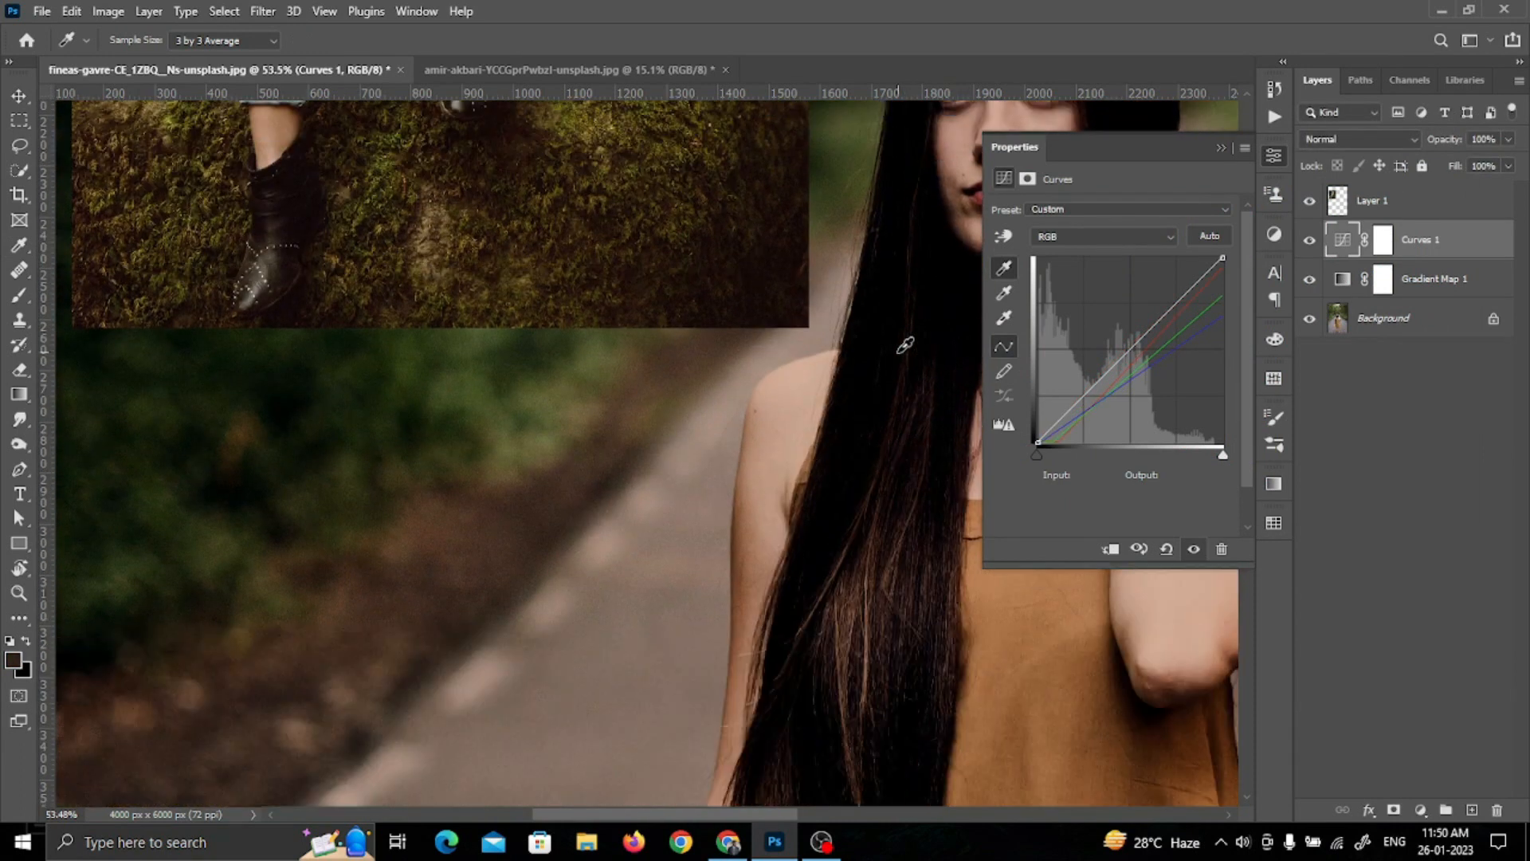
{"action": "left_click", "coordinate": [965, 280]}
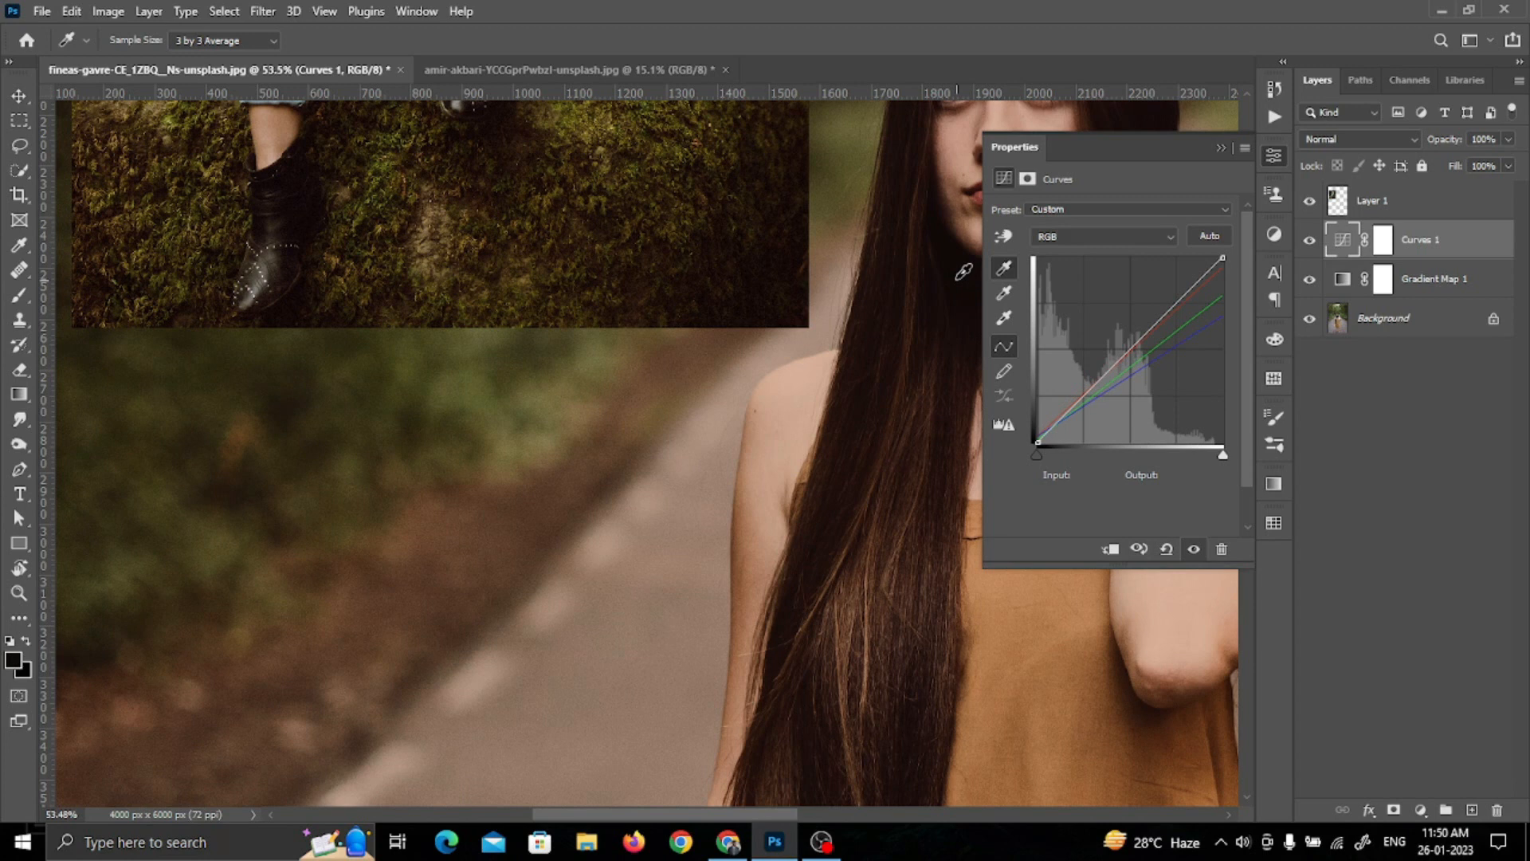
Step: Reduce the Curves 1 layer's opacity to 70% and compare the photo with and without the Curves adjustment
{"action": "scroll", "coordinate": [738, 415], "scroll_direction": "down", "scroll_amount": 3}
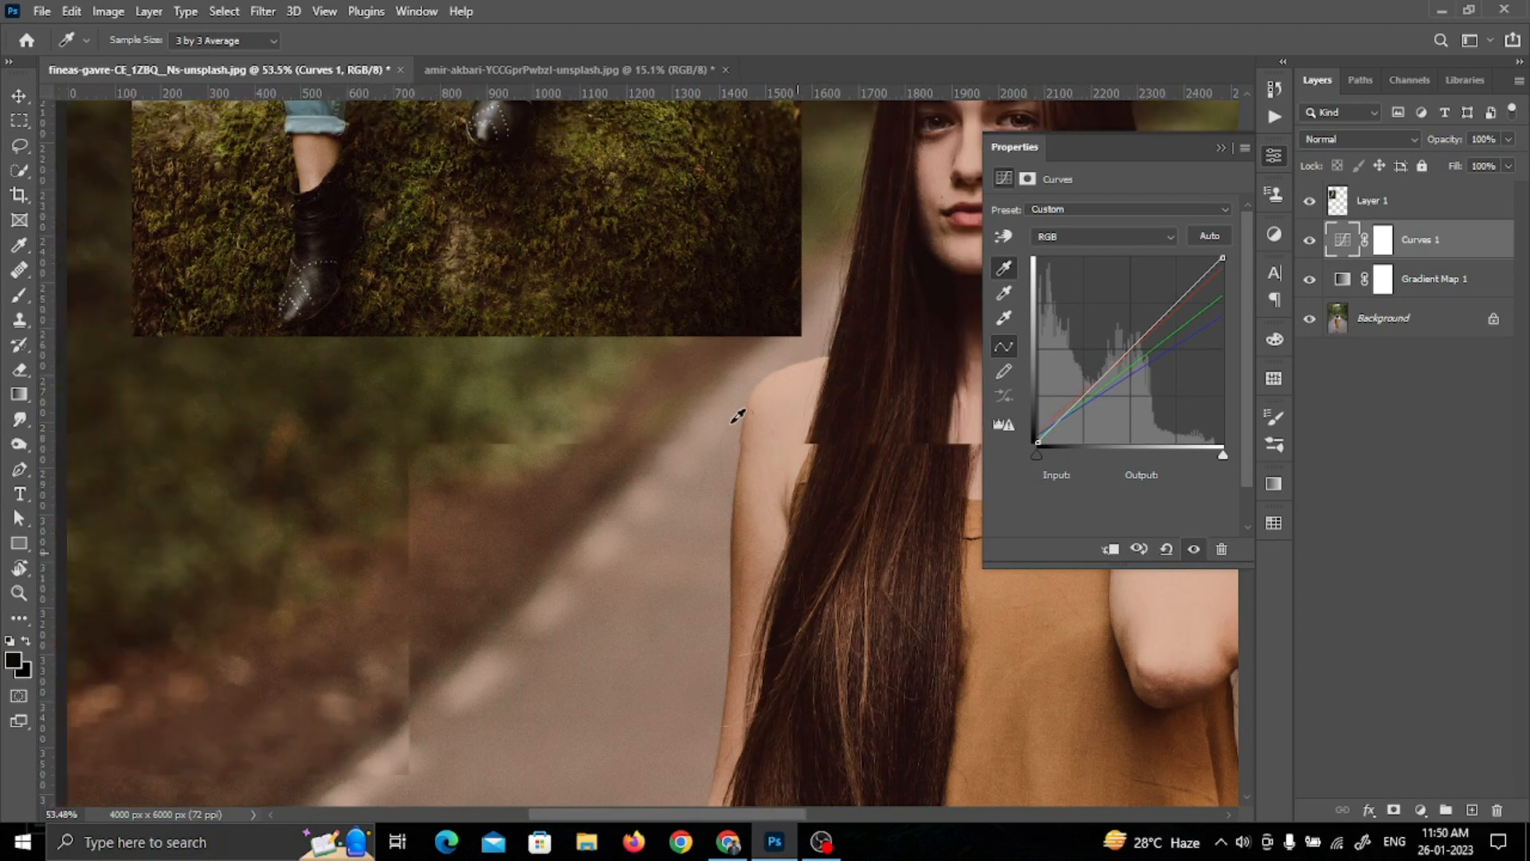
{"action": "scroll", "coordinate": [738, 415], "scroll_direction": "down", "scroll_amount": 2}
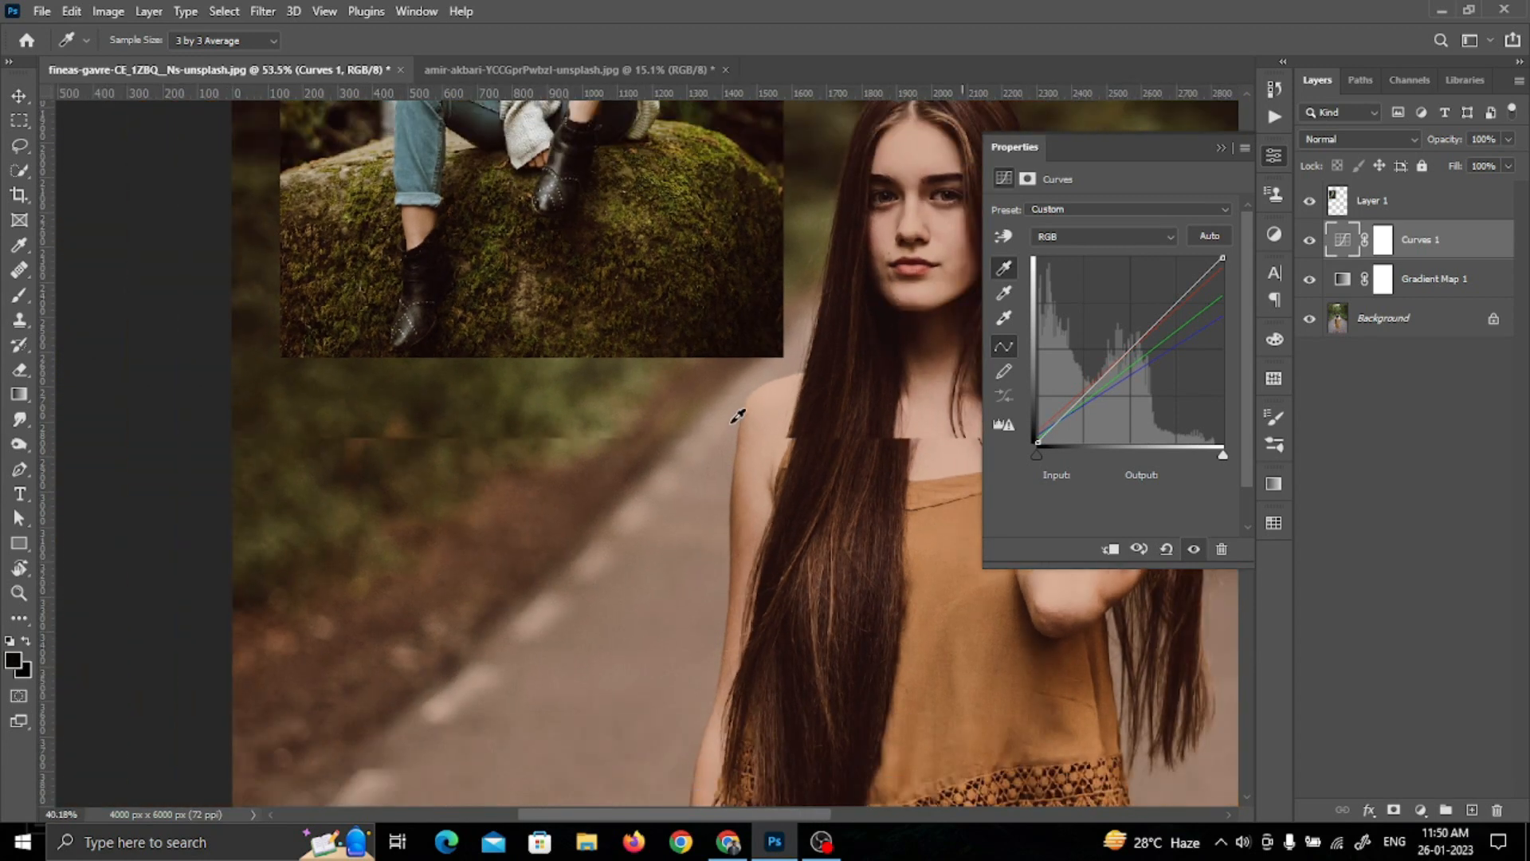
{"action": "scroll", "coordinate": [738, 416], "scroll_direction": "down", "scroll_amount": 1}
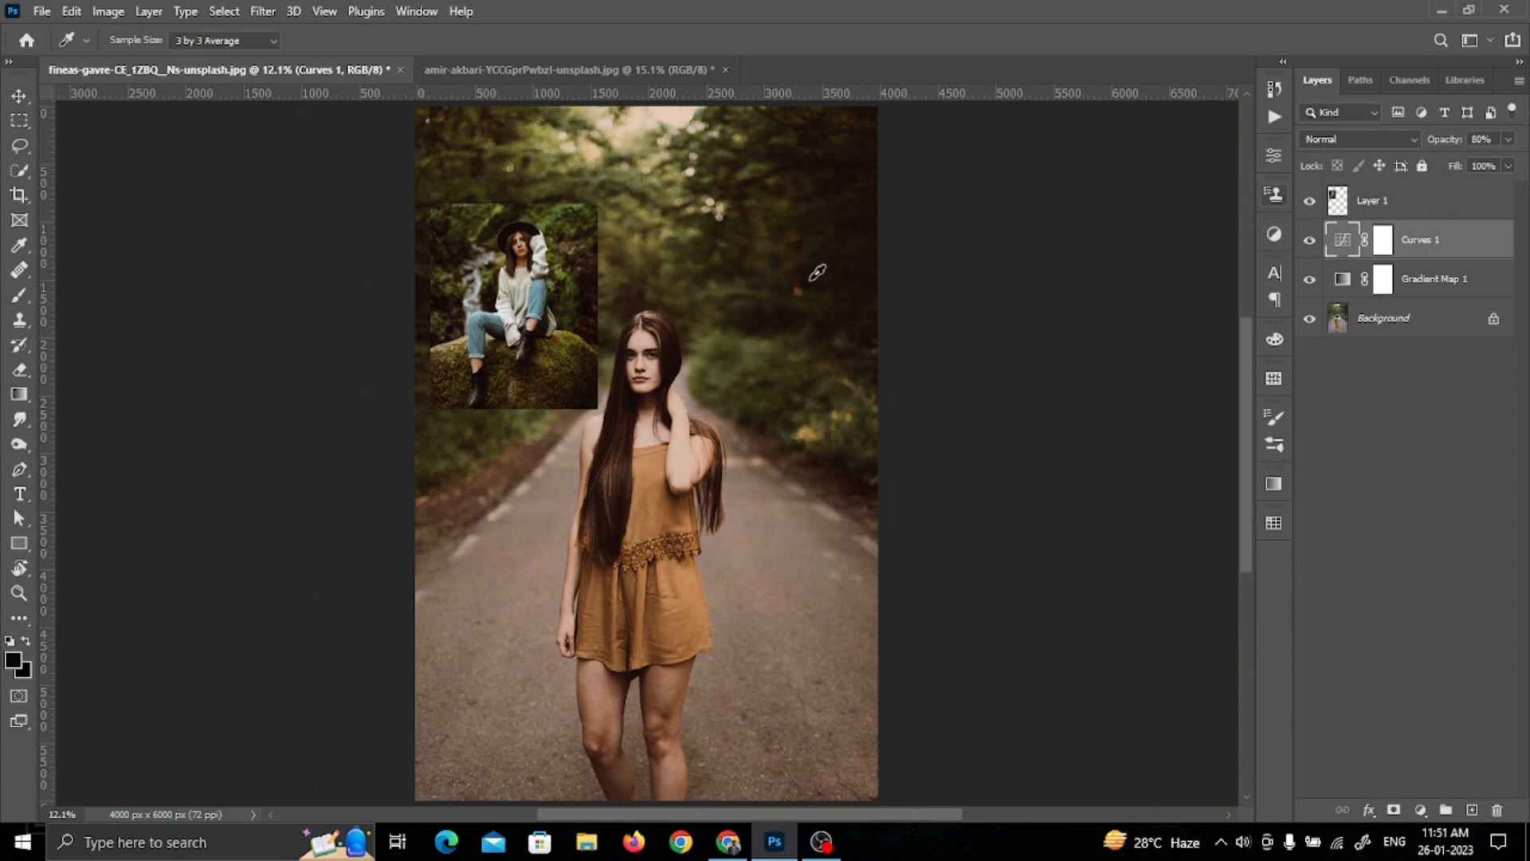
{"action": "left_click", "coordinate": [1341, 282]}
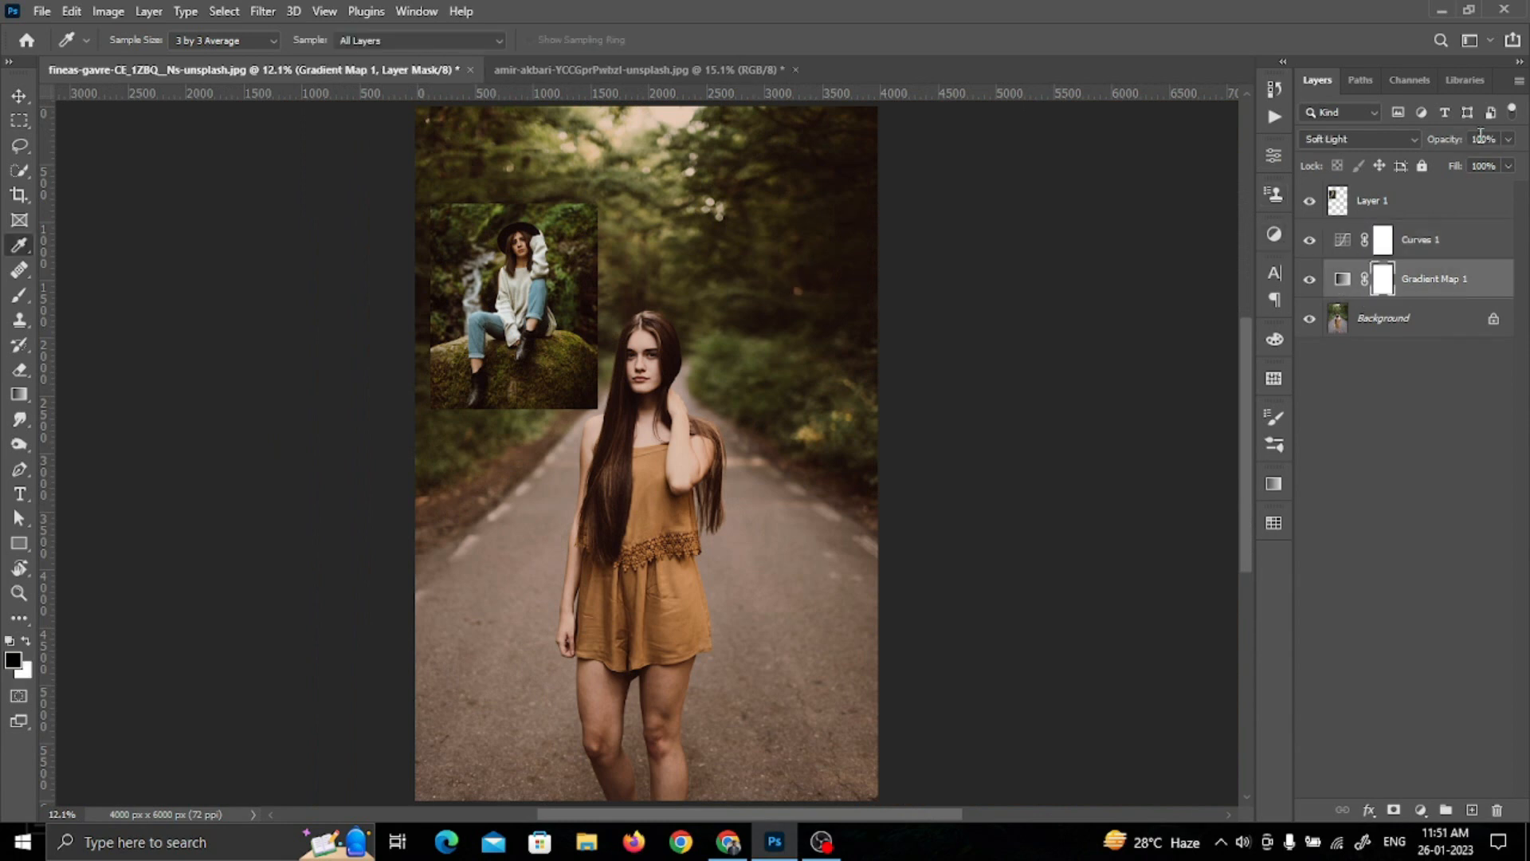
{"action": "key", "text": "alt+bracketright"}
{"action": "key", "text": "7"}
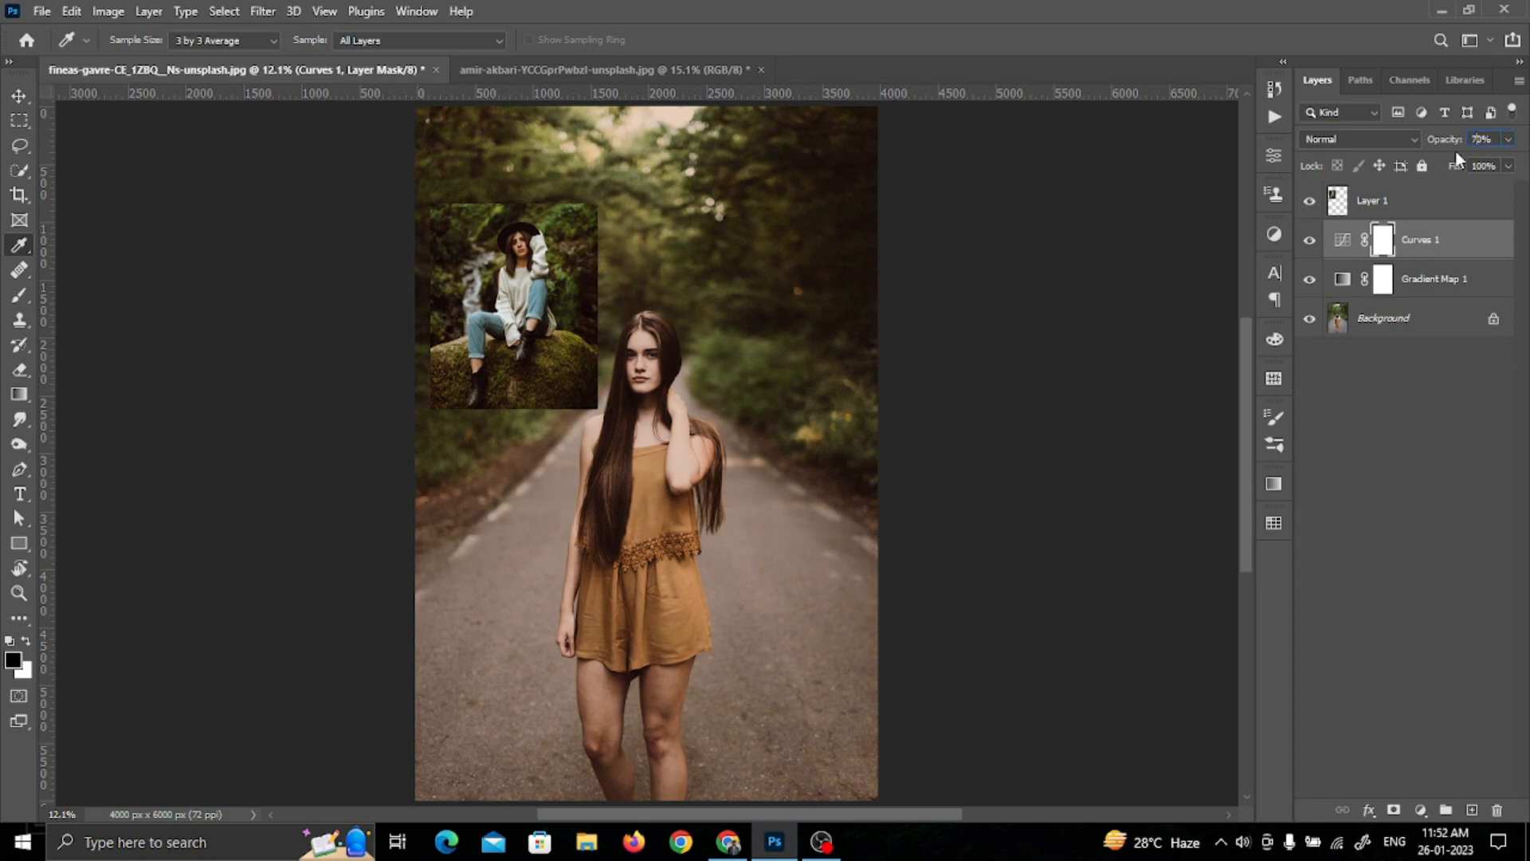
{"action": "left_click", "coordinate": [1310, 239]}
{"action": "left_click", "coordinate": [1310, 240]}
Step: Select the small reference photo with the Move tool and hide its layer, Layer 1
{"action": "left_click", "coordinate": [18, 95]}
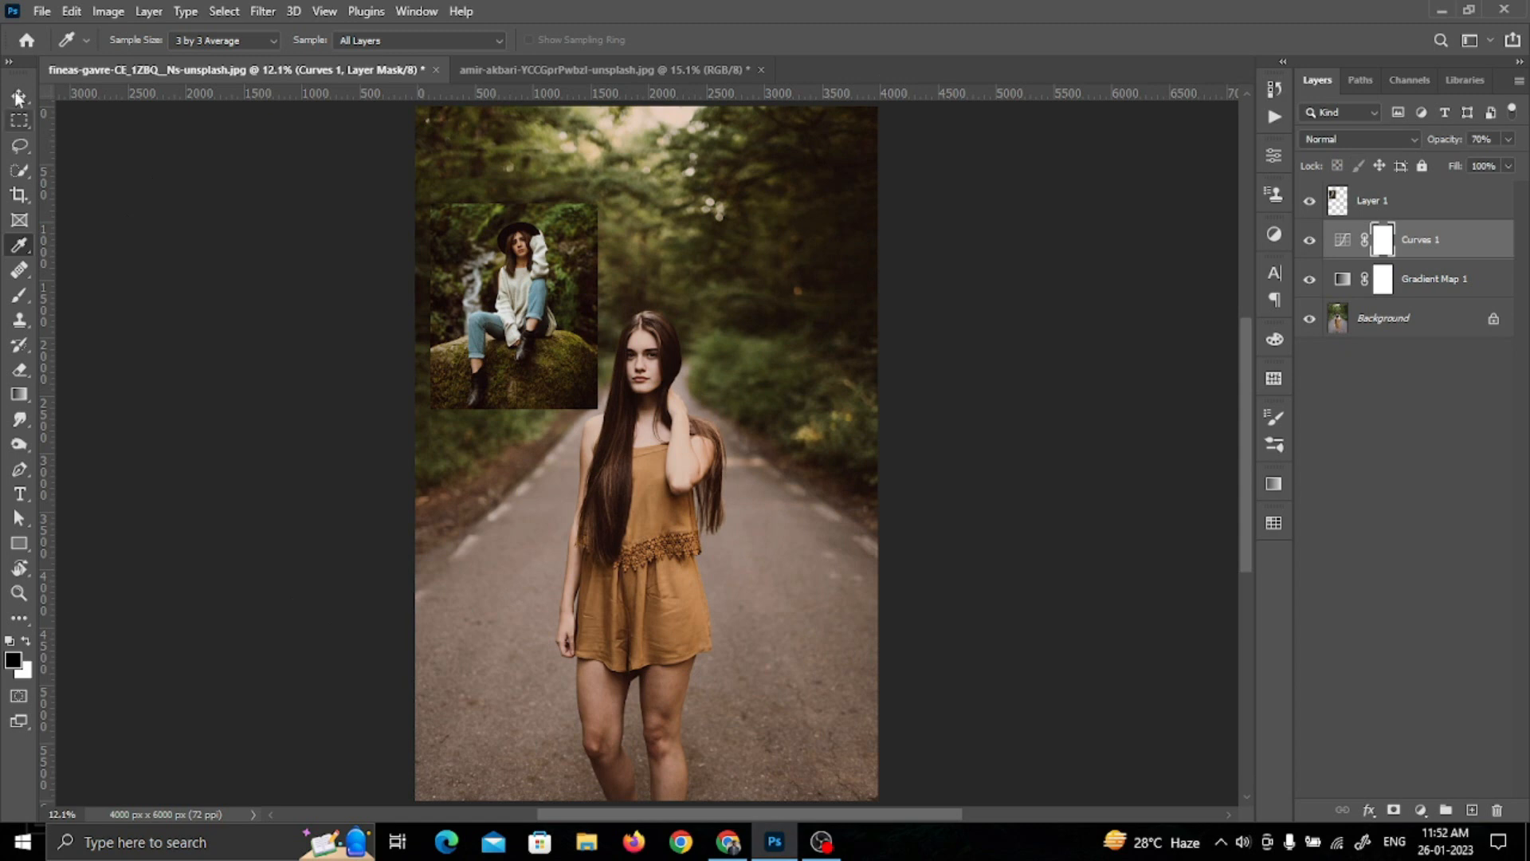
{"action": "left_click", "coordinate": [900, 382]}
{"action": "scroll", "coordinate": [778, 434], "scroll_direction": "down", "scroll_amount": 1}
{"action": "left_click", "coordinate": [585, 347]}
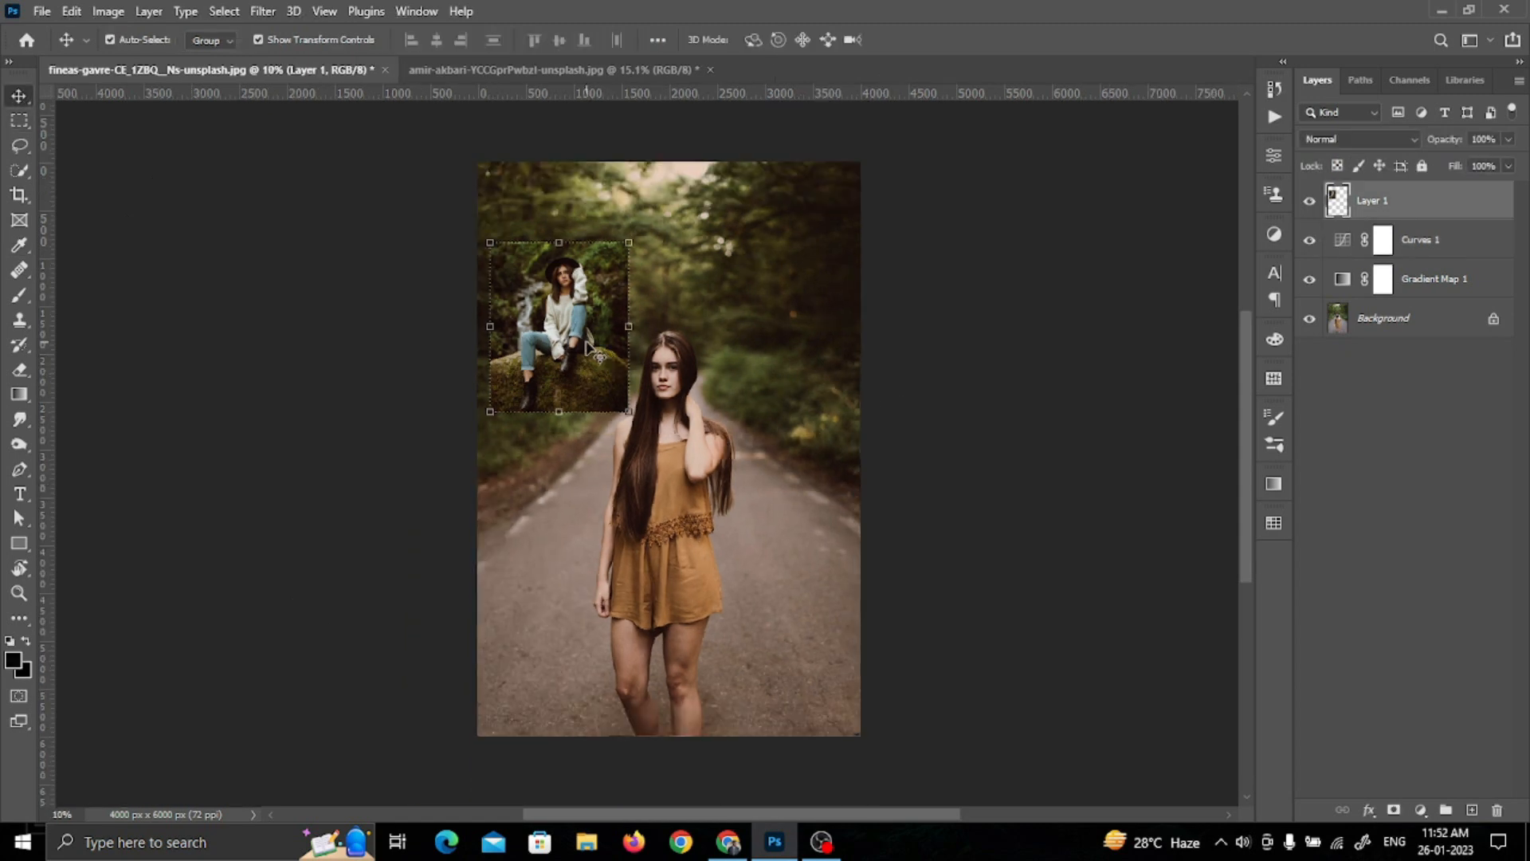
{"action": "left_click", "coordinate": [1311, 202]}
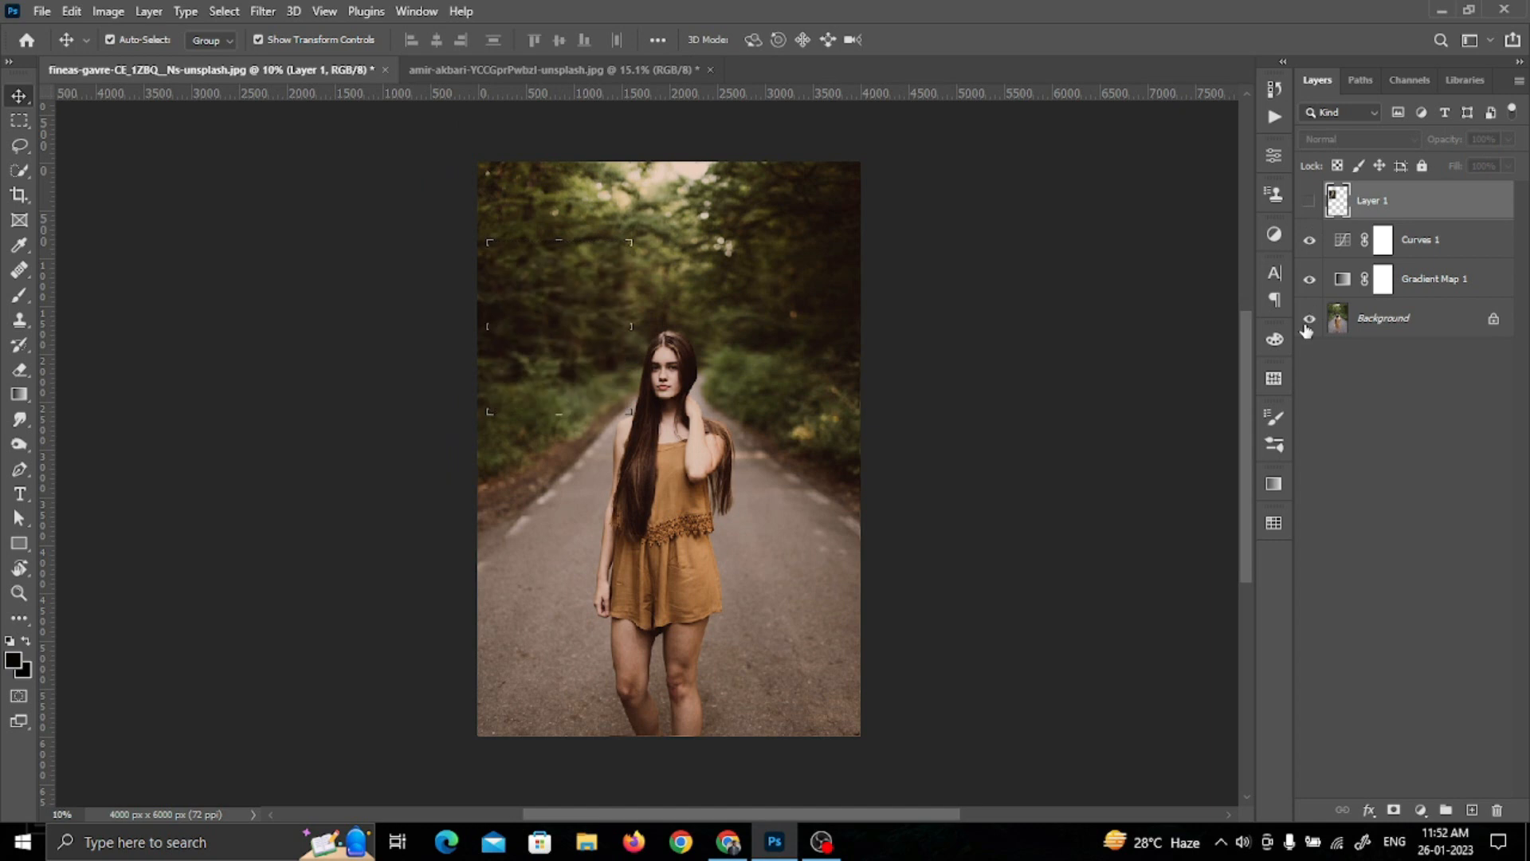
Step: Compare the portrait before and after grading by toggling layer visibility, and deselect all layers to examine the whole photo
{"action": "left_click", "coordinate": [1304, 324], "text": "alt"}
{"action": "left_click", "coordinate": [1304, 324], "text": "alt"}
{"action": "left_click", "coordinate": [1305, 324], "text": "alt"}
{"action": "left_click", "coordinate": [1304, 325], "text": "alt"}
{"action": "left_click", "coordinate": [984, 454]}
{"action": "scroll", "coordinate": [985, 454], "scroll_direction": "down", "scroll_amount": 1}
{"action": "left_click_drag", "start_coordinate": [931, 473], "coordinate": [926, 456]}
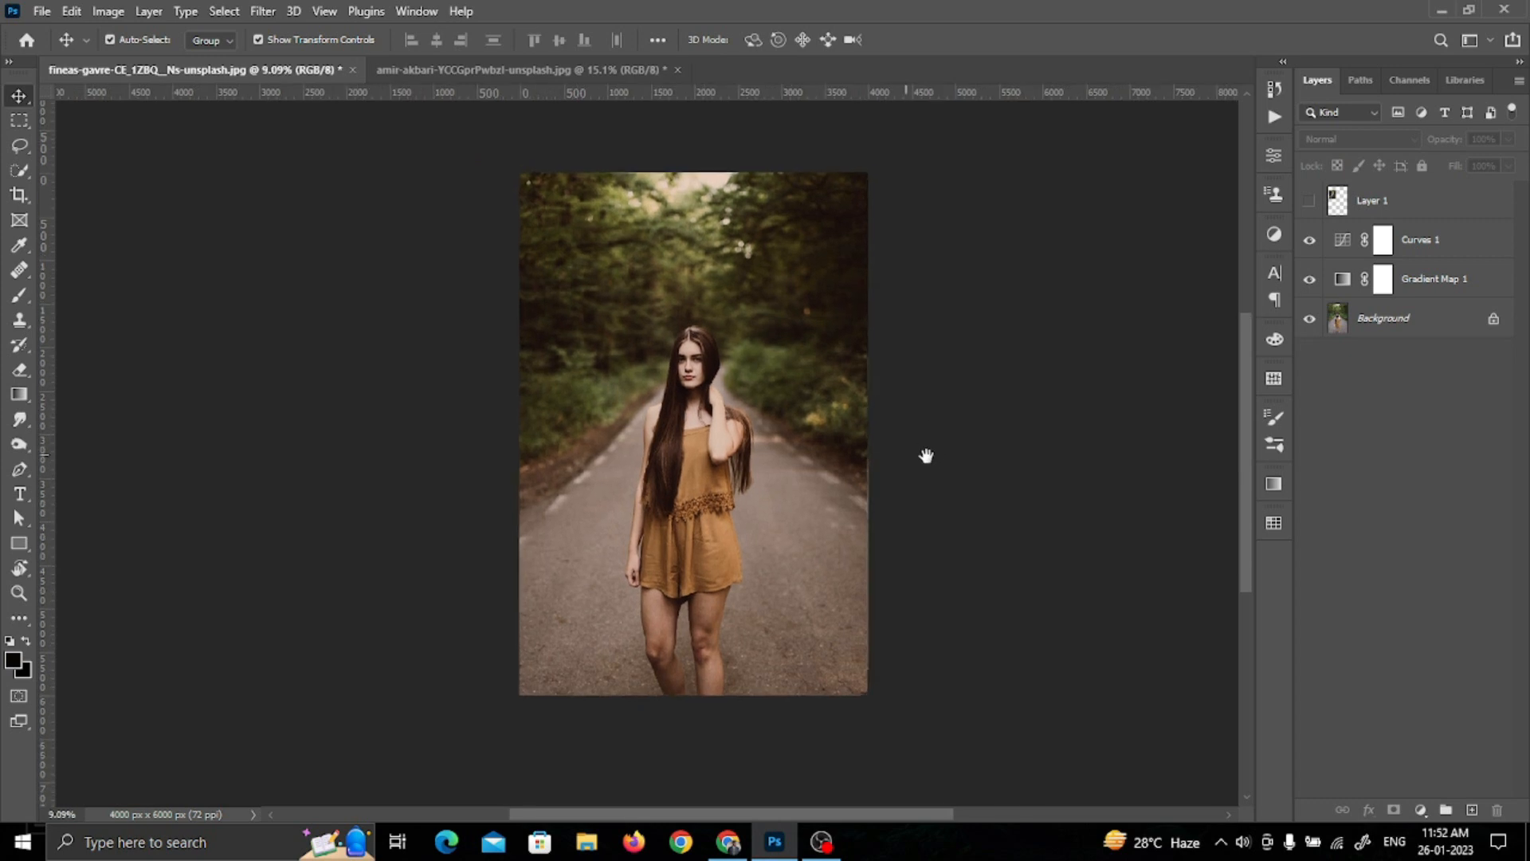
{"action": "scroll", "coordinate": [779, 440], "scroll_direction": "up", "scroll_amount": 1}
{"action": "left_click_drag", "start_coordinate": [773, 433], "coordinate": [761, 419]}
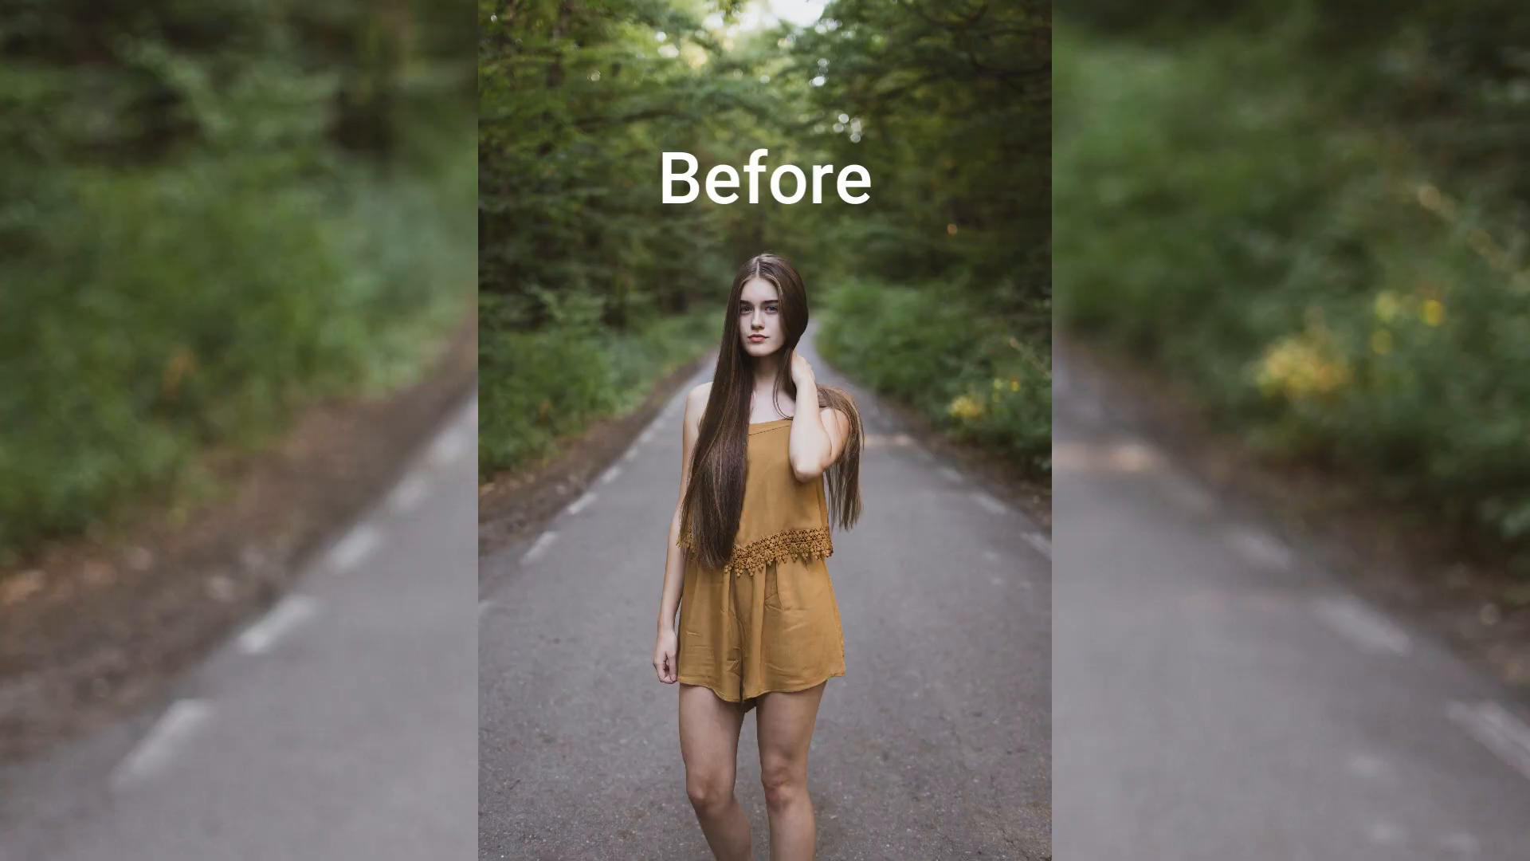